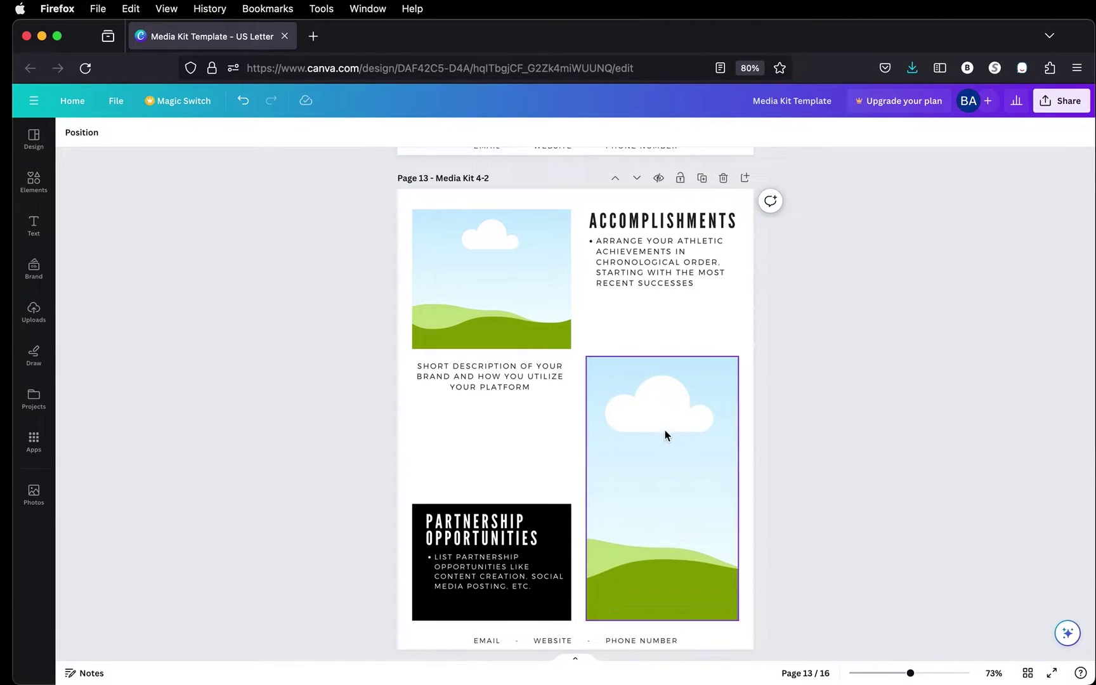
Delete the tall sky image and move the landscape image down beside the Partnership Opportunities box.
click(694, 433)
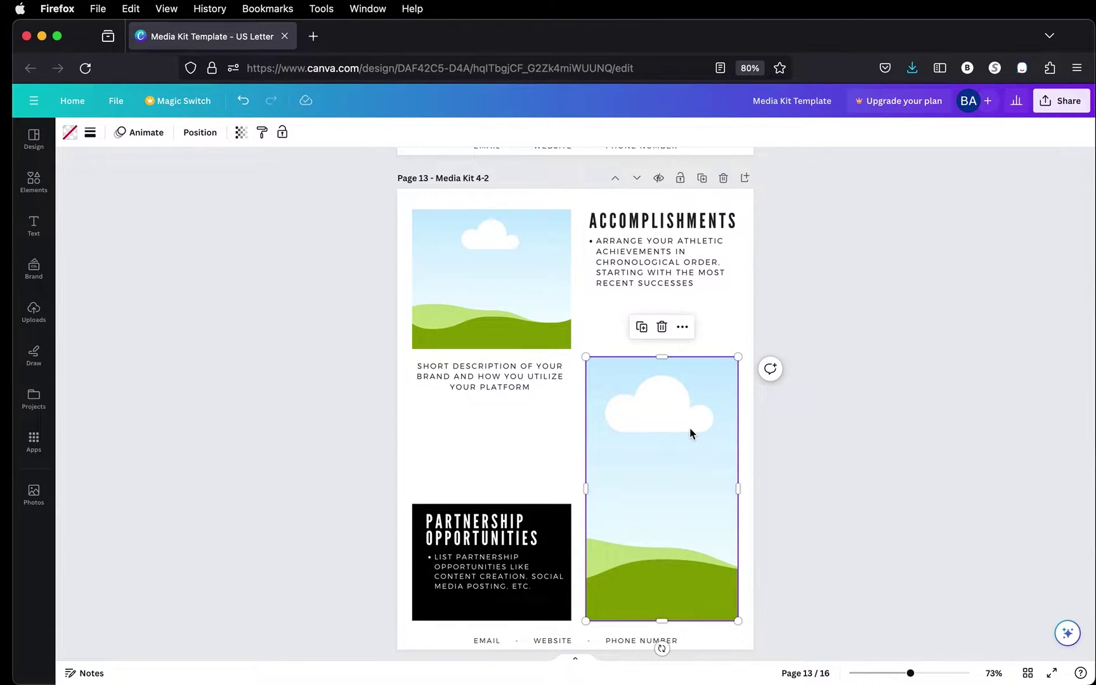
click(662, 326)
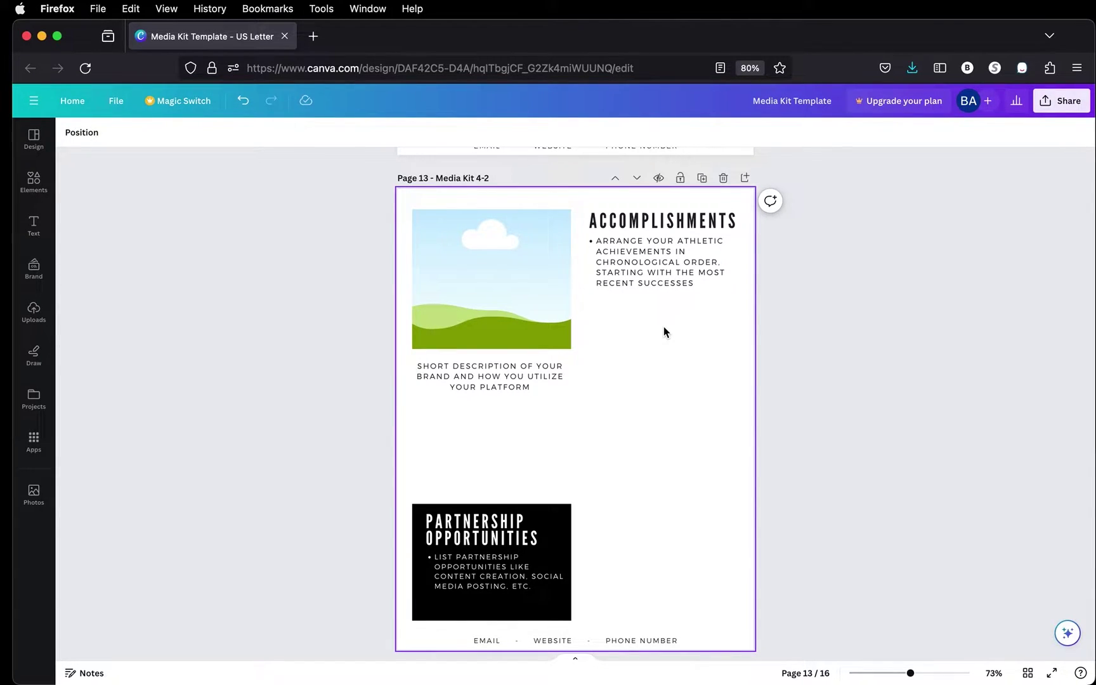
click(510, 253)
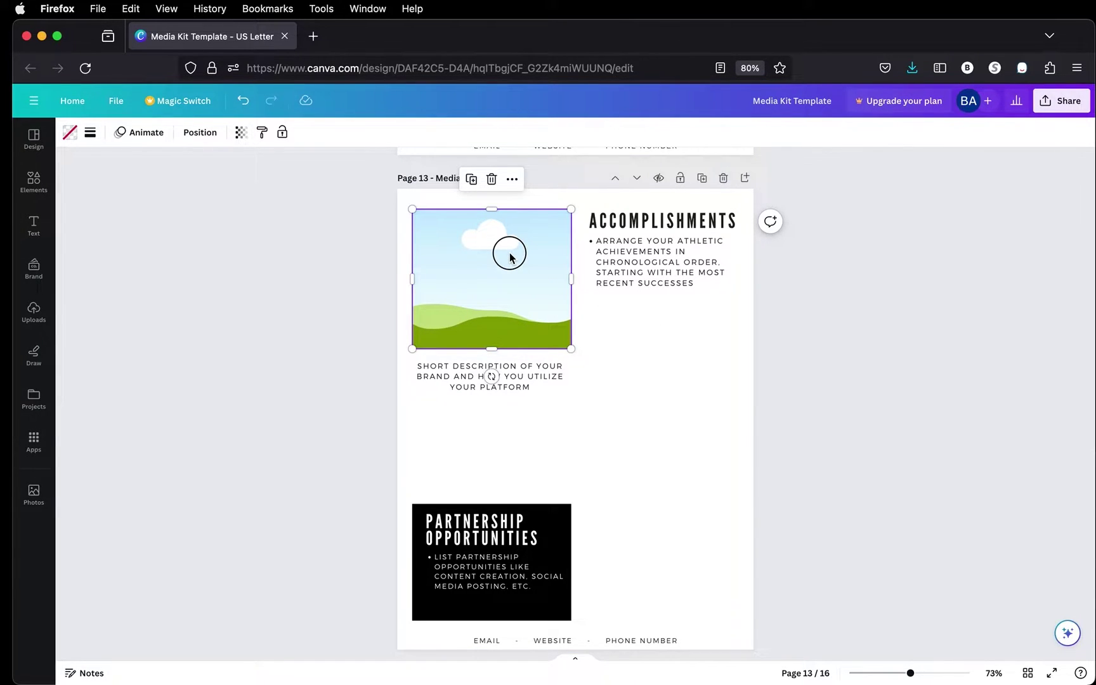
drag(509, 254, 680, 525)
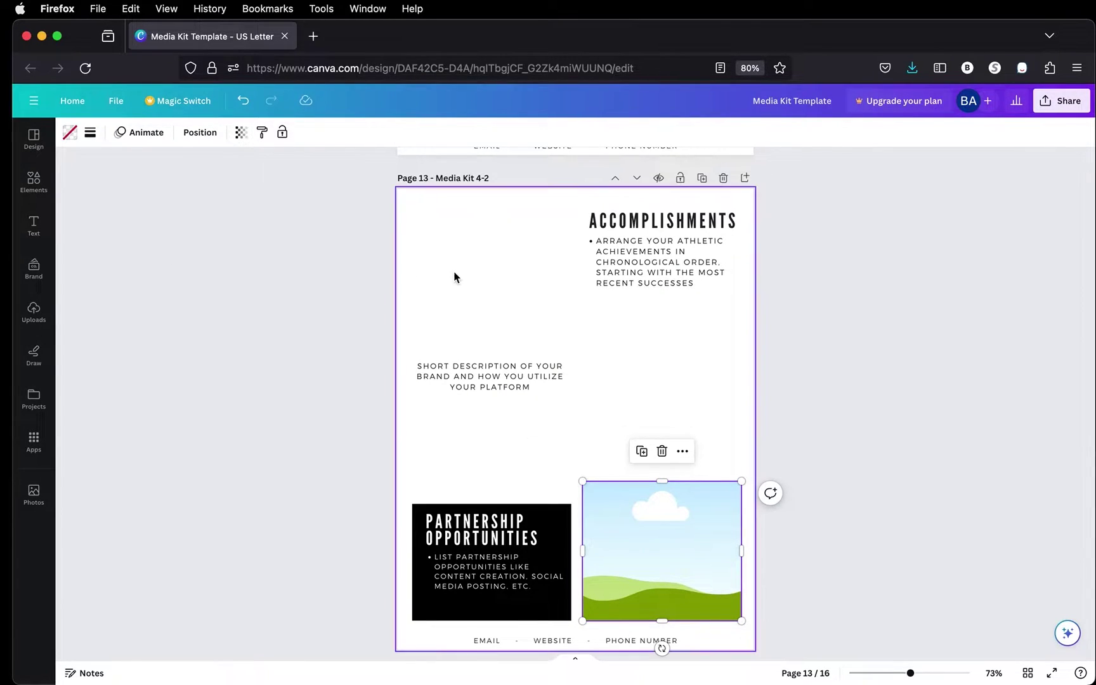
Add the HUGE SALE text combination and shrink it into the top left beside ACCOMPLISHMENTS.
click(33, 225)
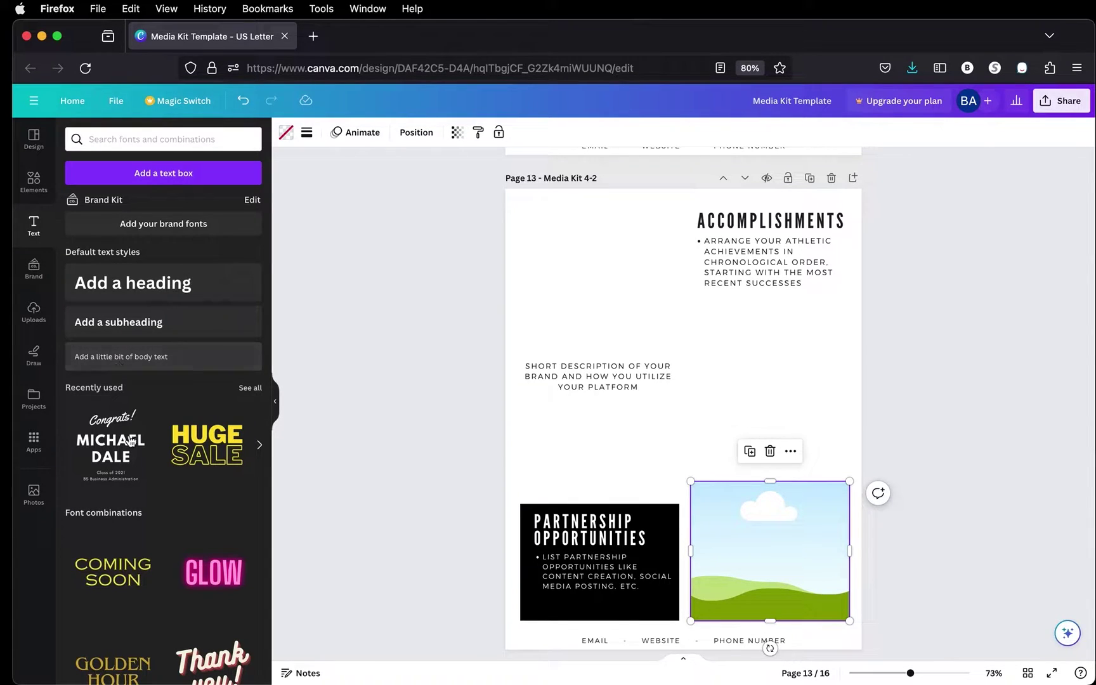
scroll(190, 317, down, 3)
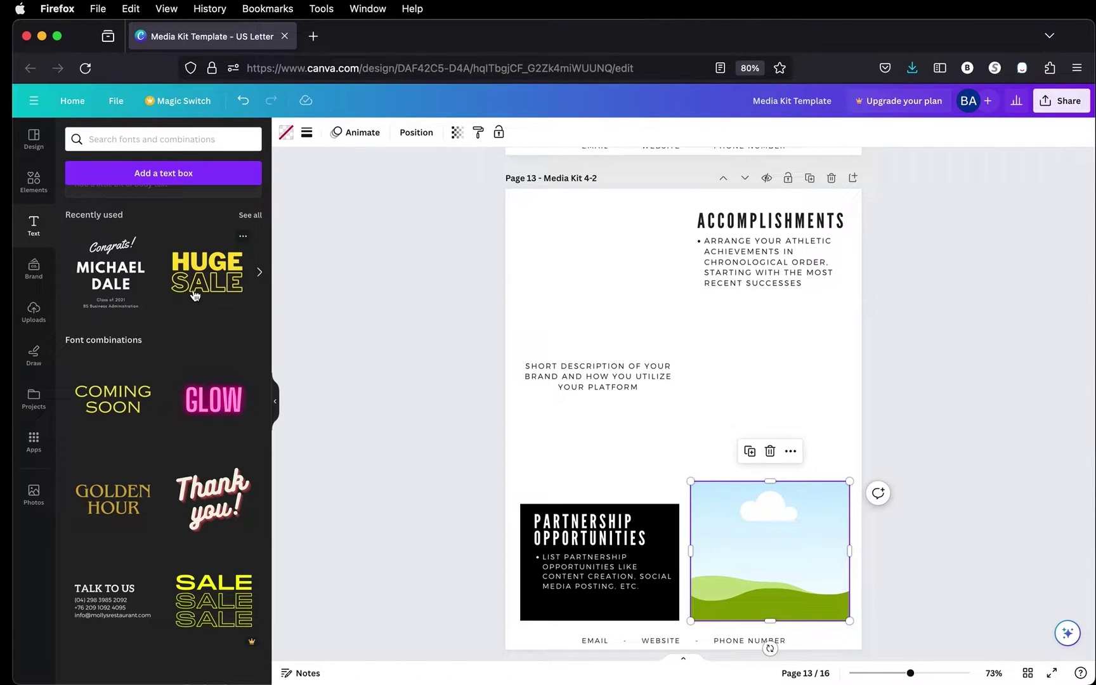
click(196, 277)
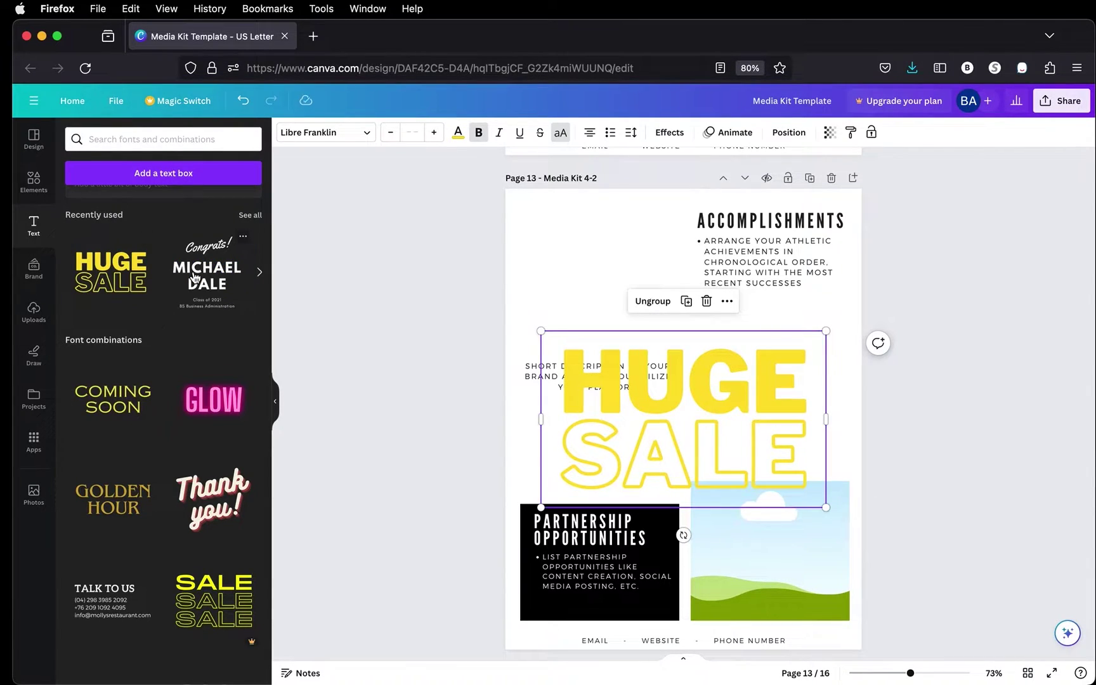
drag(730, 417, 712, 289)
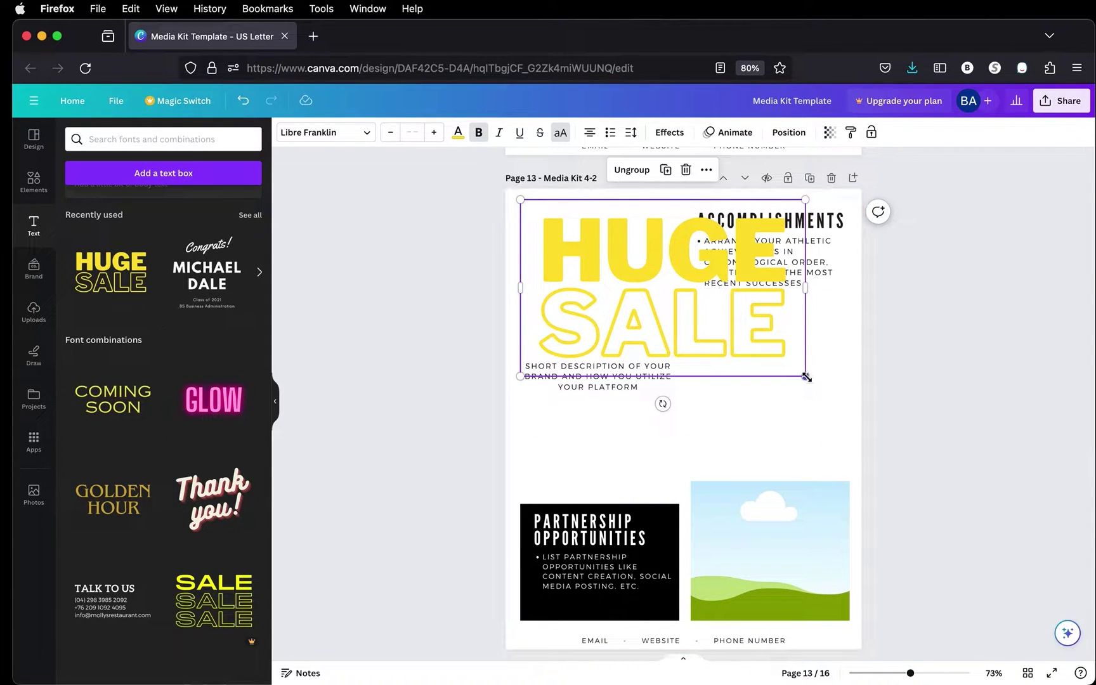
drag(806, 377, 693, 308)
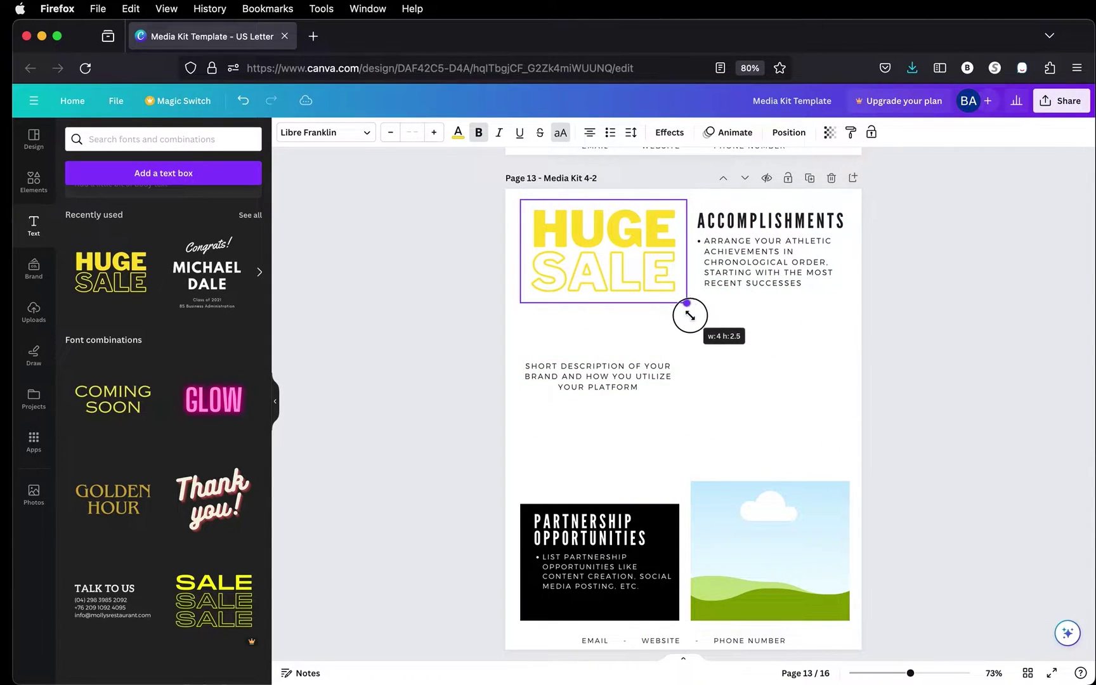
Make the headline black and change its SALE word to 'TEST'.
click(458, 134)
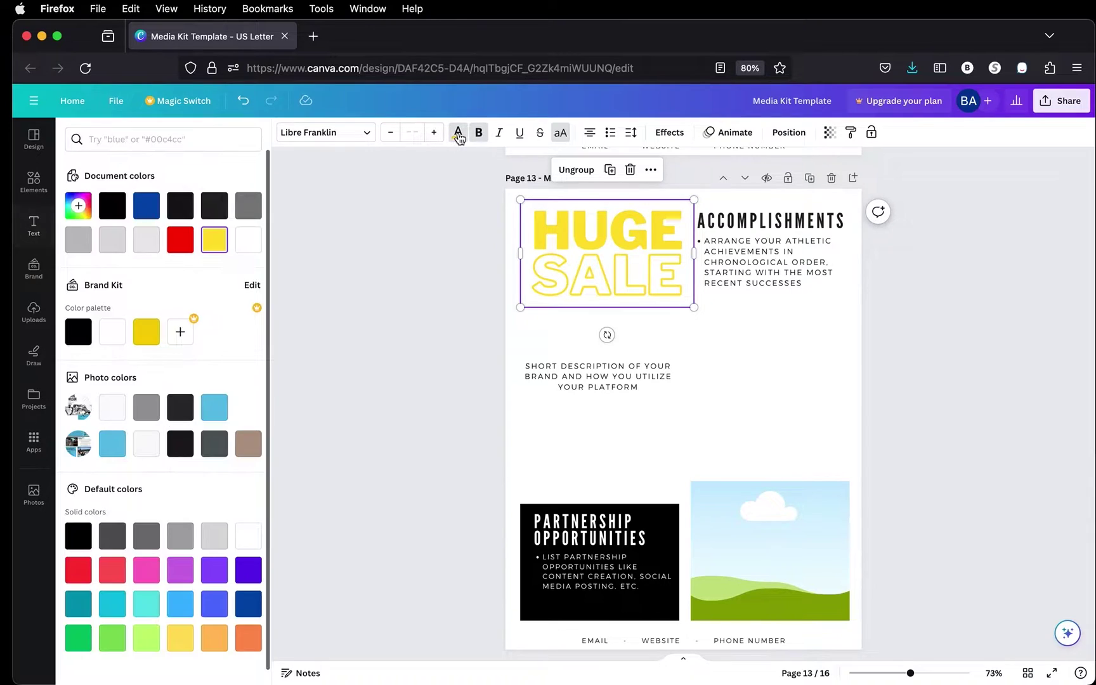
click(113, 207)
click(376, 315)
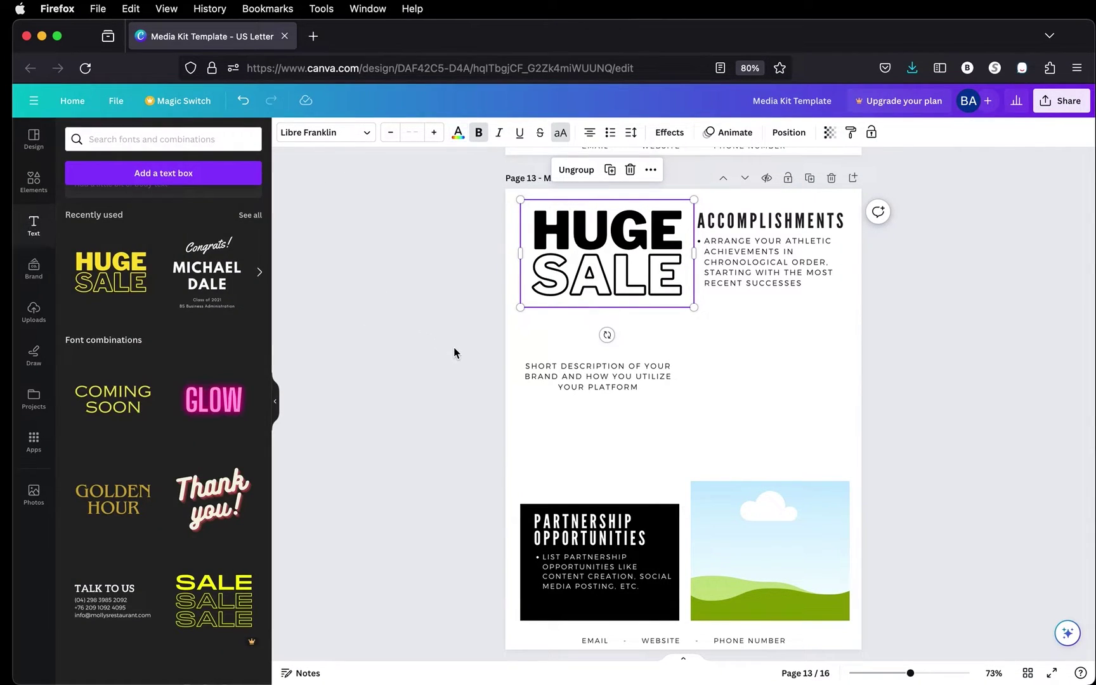
click(590, 267)
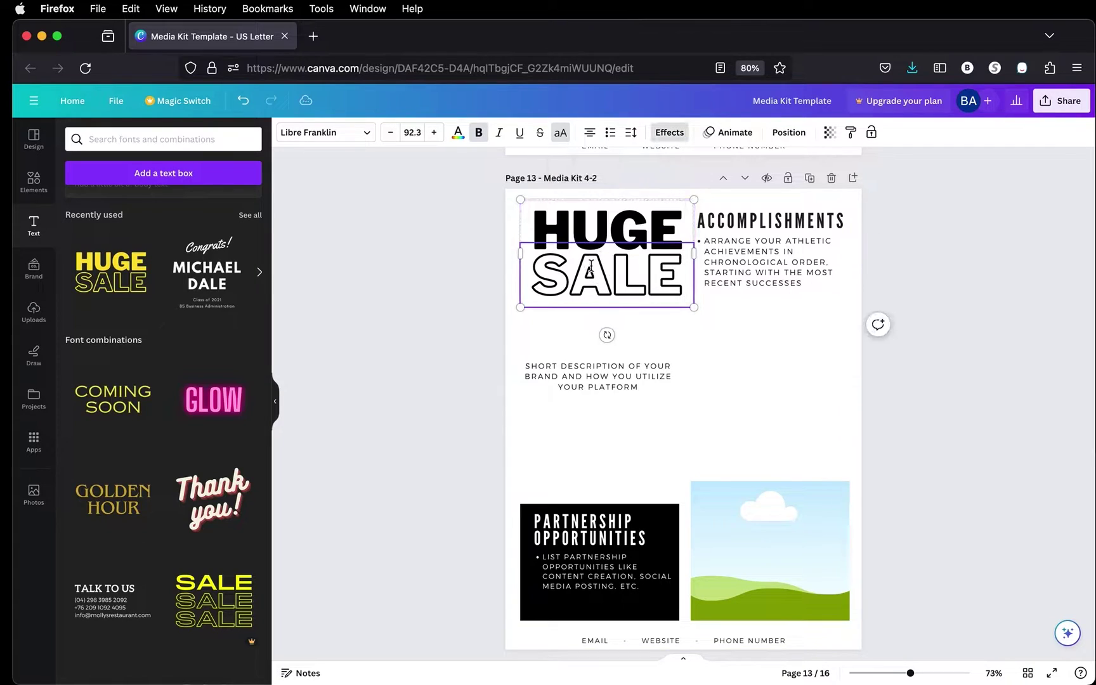
double_click(571, 279)
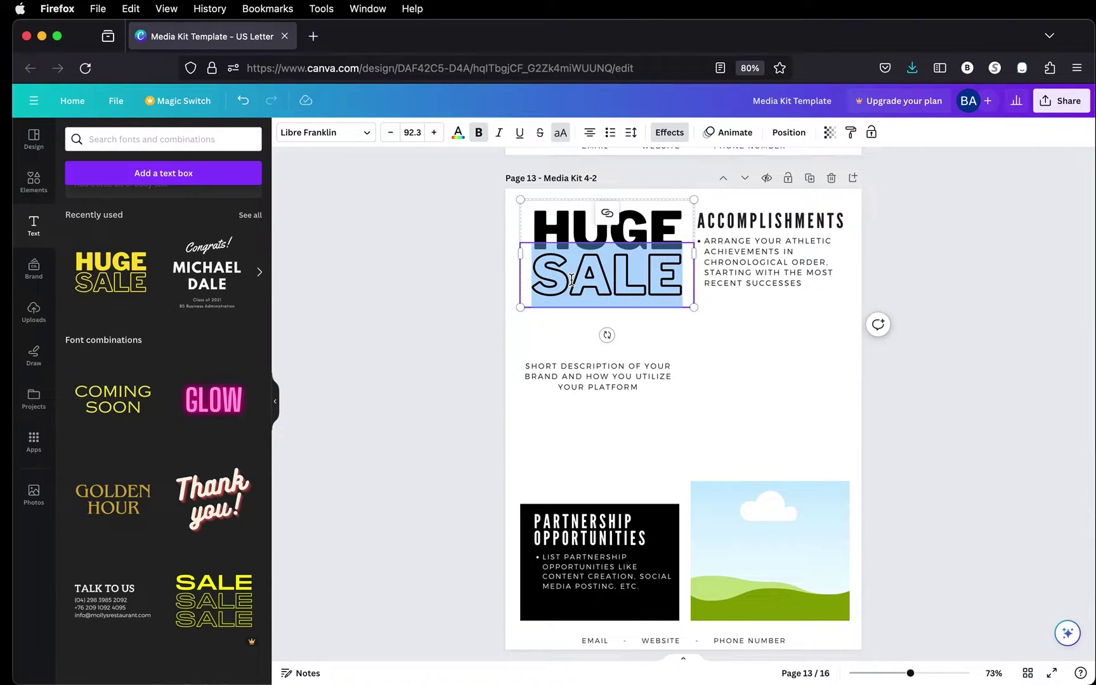
text(TEST)
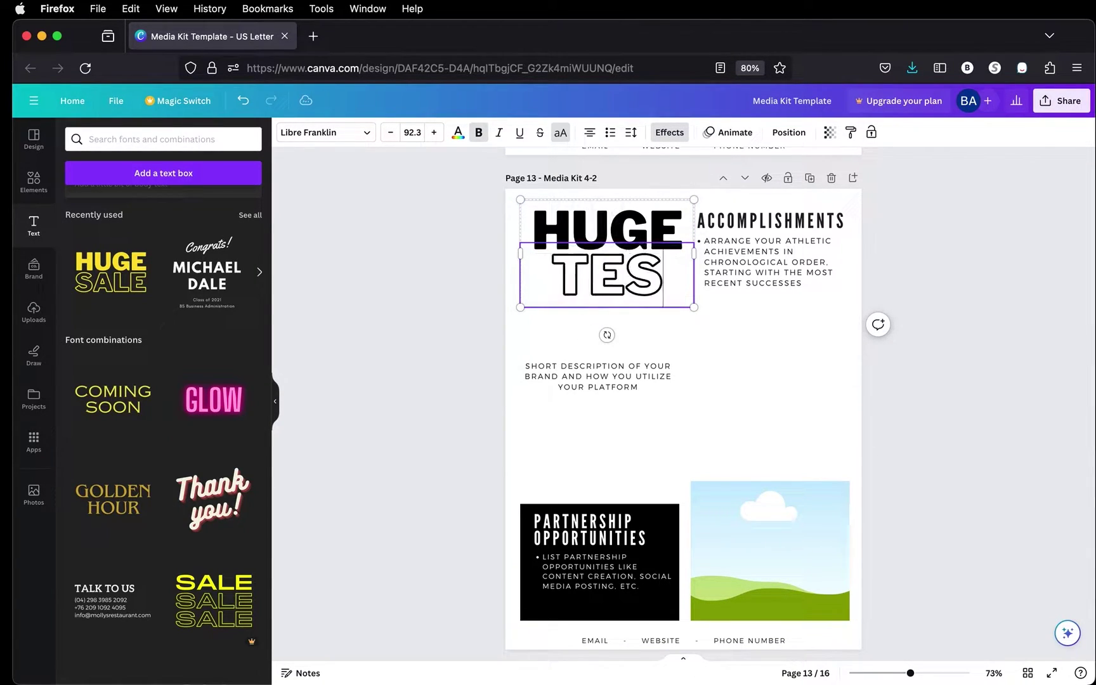
click(749, 389)
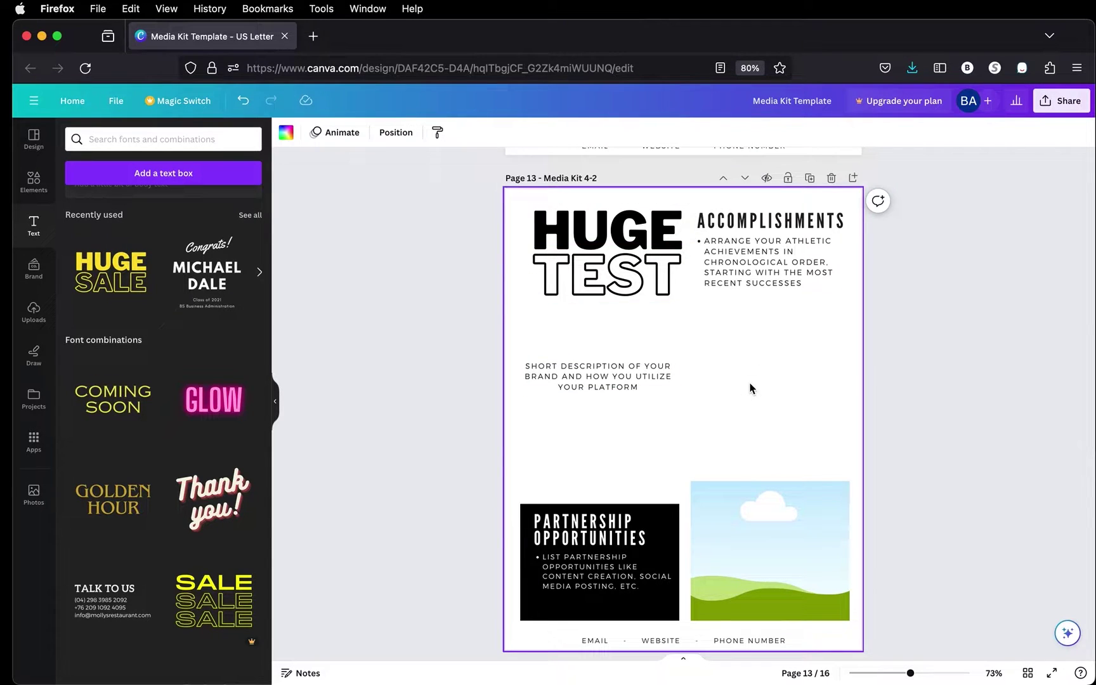
click(602, 238)
Ungroup HUGE and TEST, shift TEST lower beneath HUGE, and regroup the two.
mouse_move(601, 237)
mouse_down()
mouse_move(596, 321)
mouse_move(597, 236)
mouse_move(599, 246)
mouse_up()
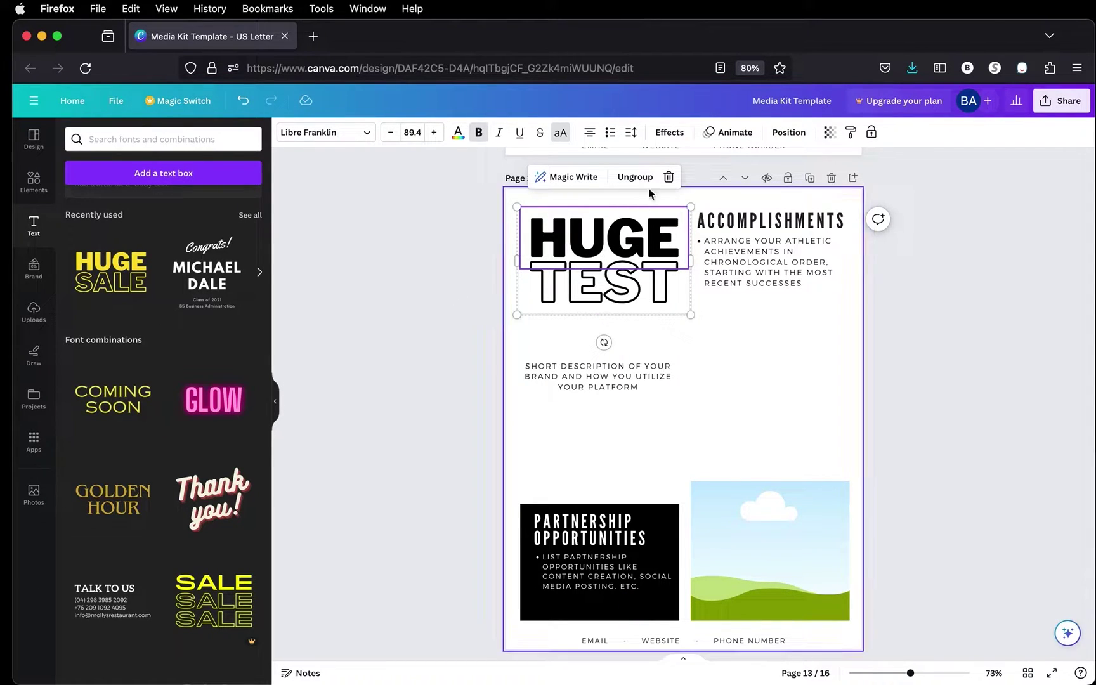
click(634, 177)
click(560, 277)
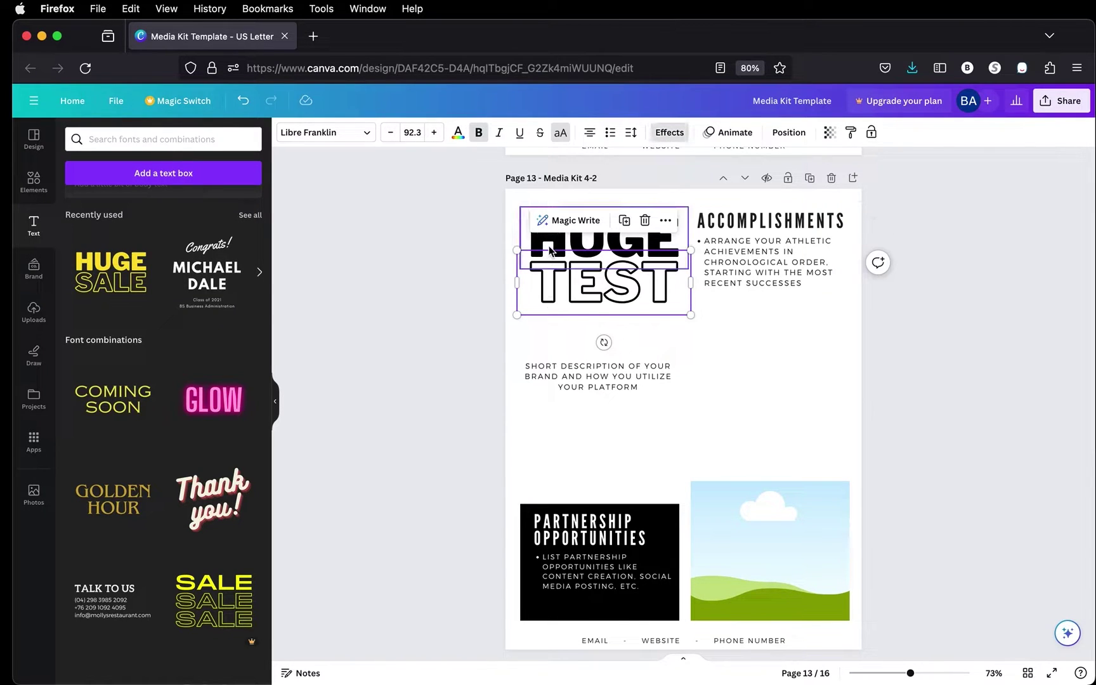
drag(548, 303, 547, 274)
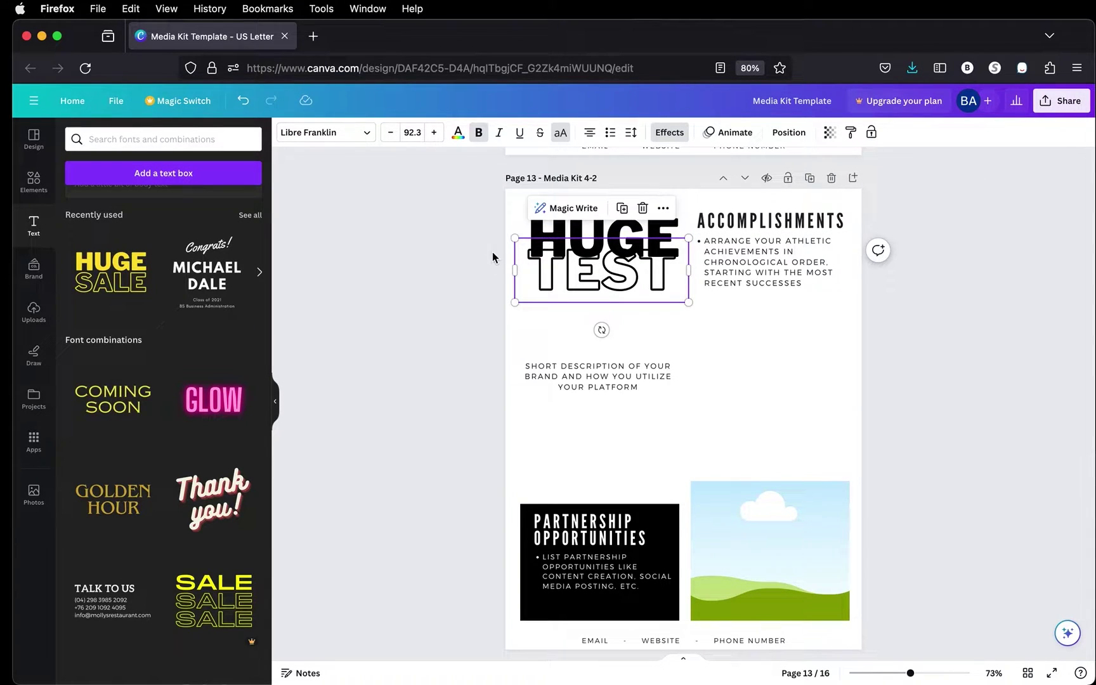
click(448, 262)
drag(544, 224, 585, 278)
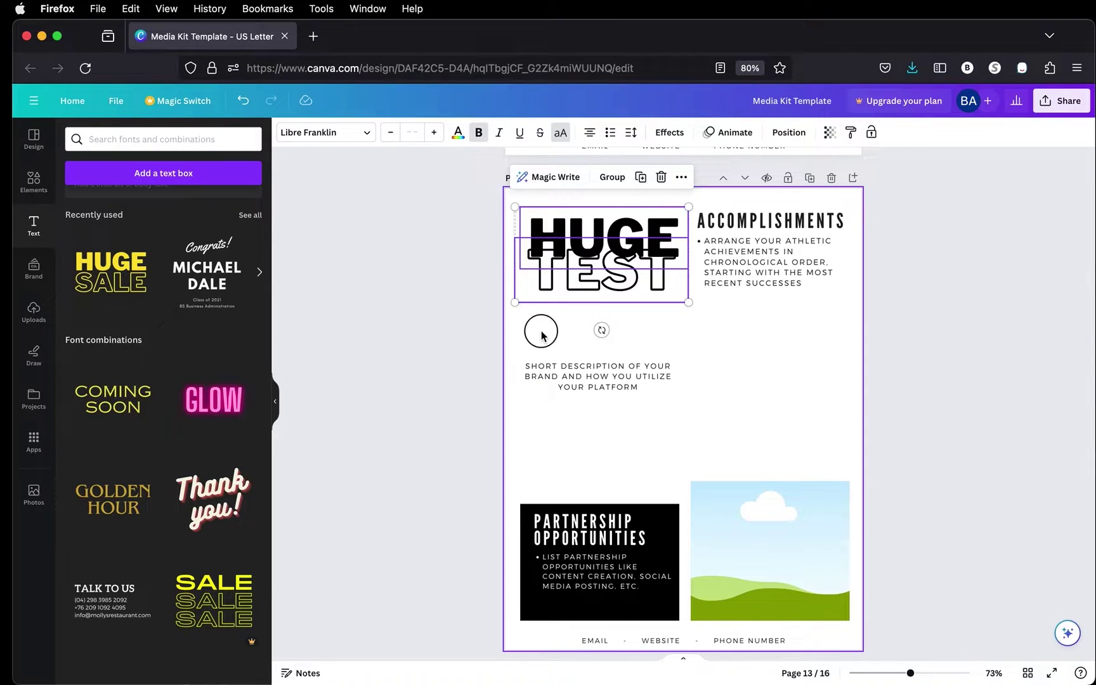
click(541, 331)
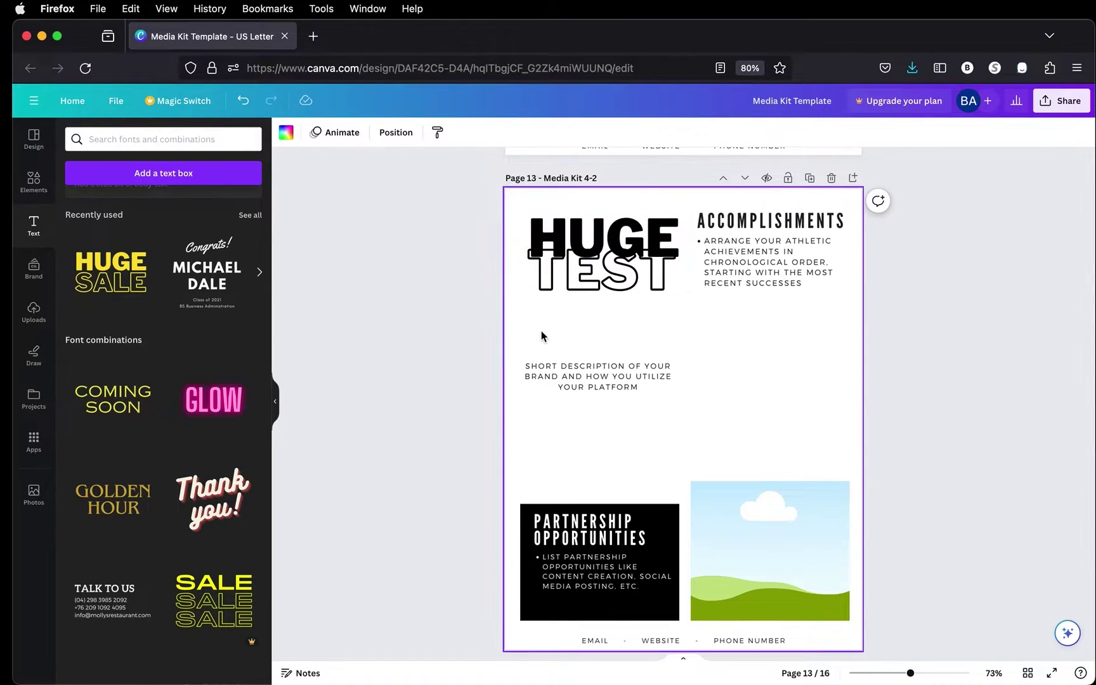
click(577, 280)
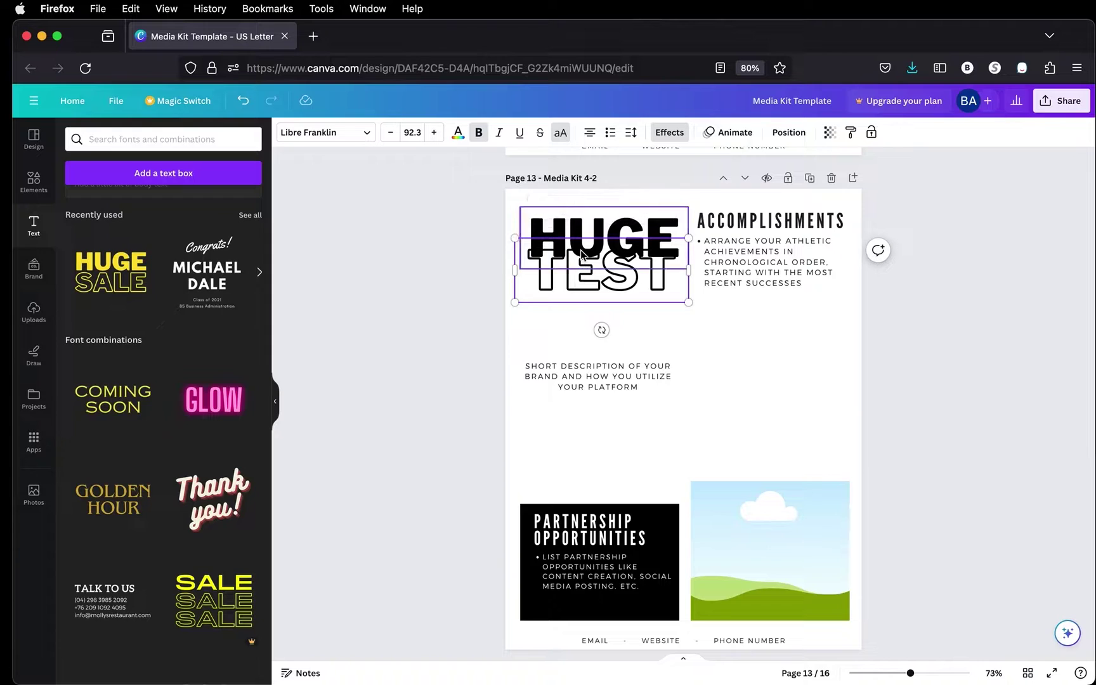
shift+click(575, 227)
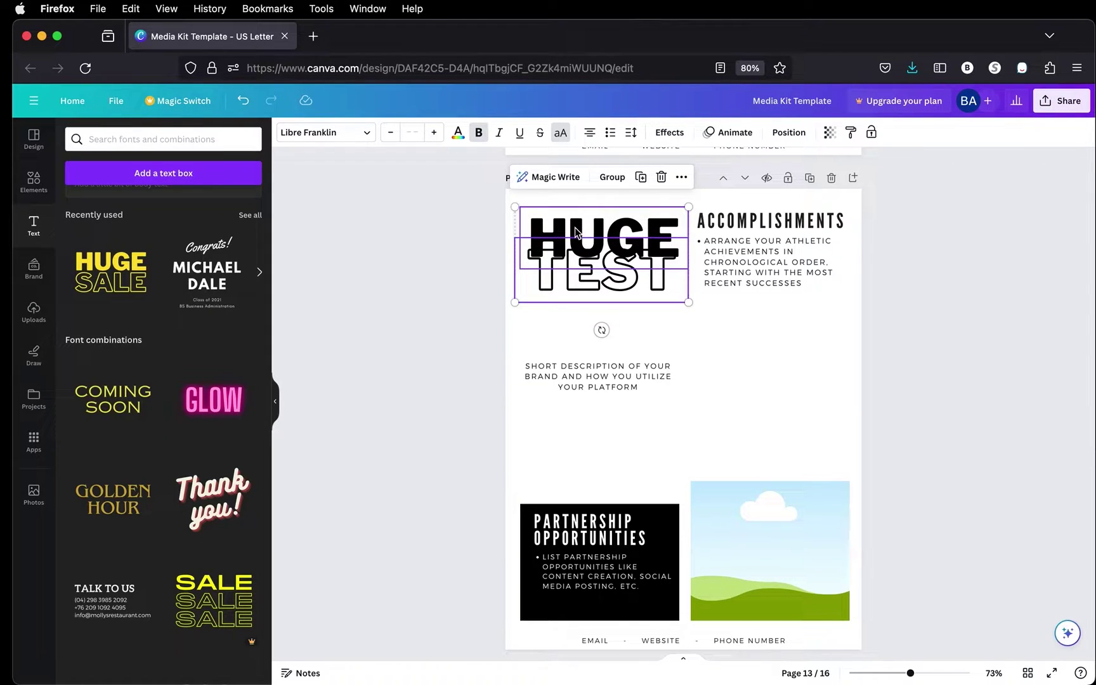
click(612, 178)
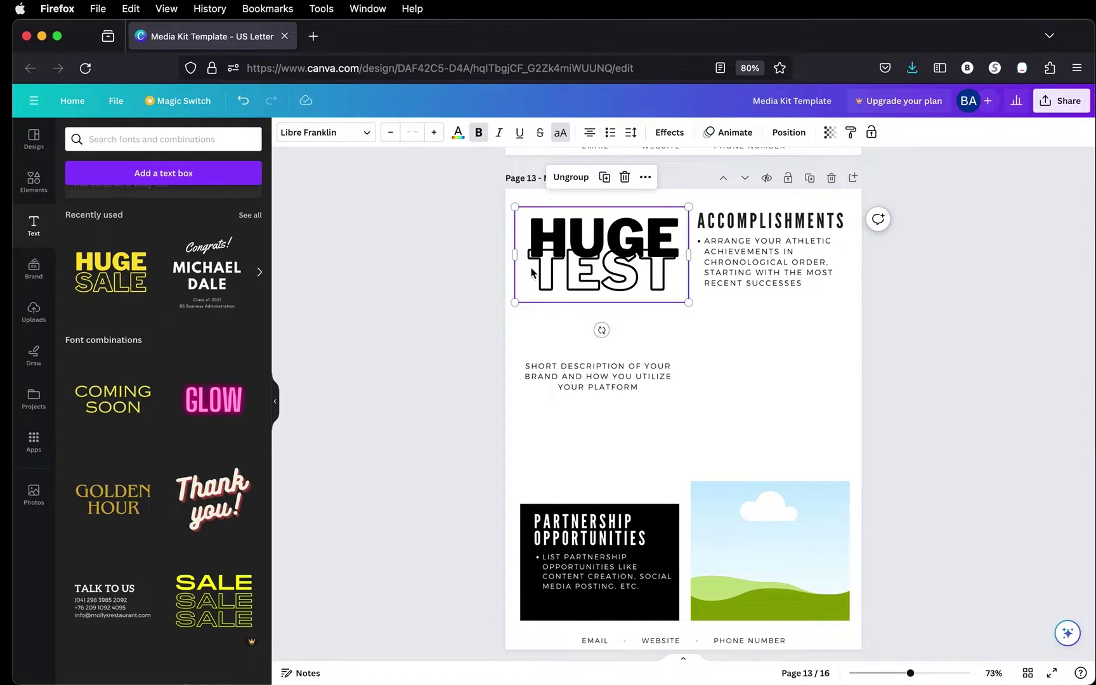
Delete both the HUGE and TEST text boxes from the top left of the page.
click(552, 256)
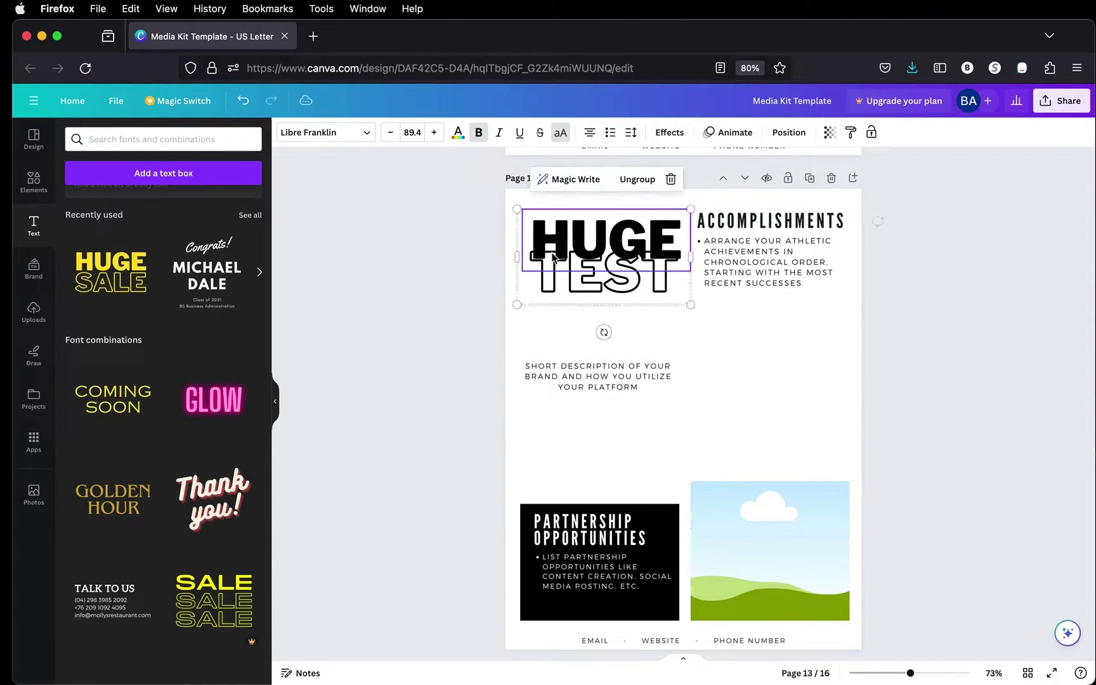
key(Delete)
key(Delete)
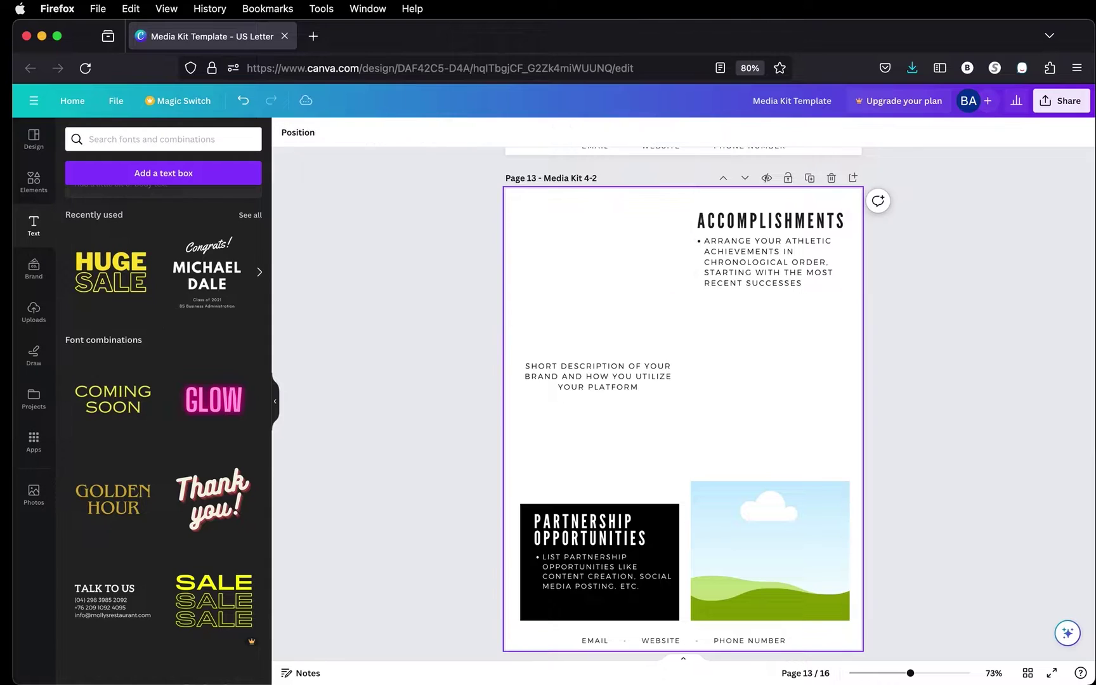
key(super+z)
key(super+z)
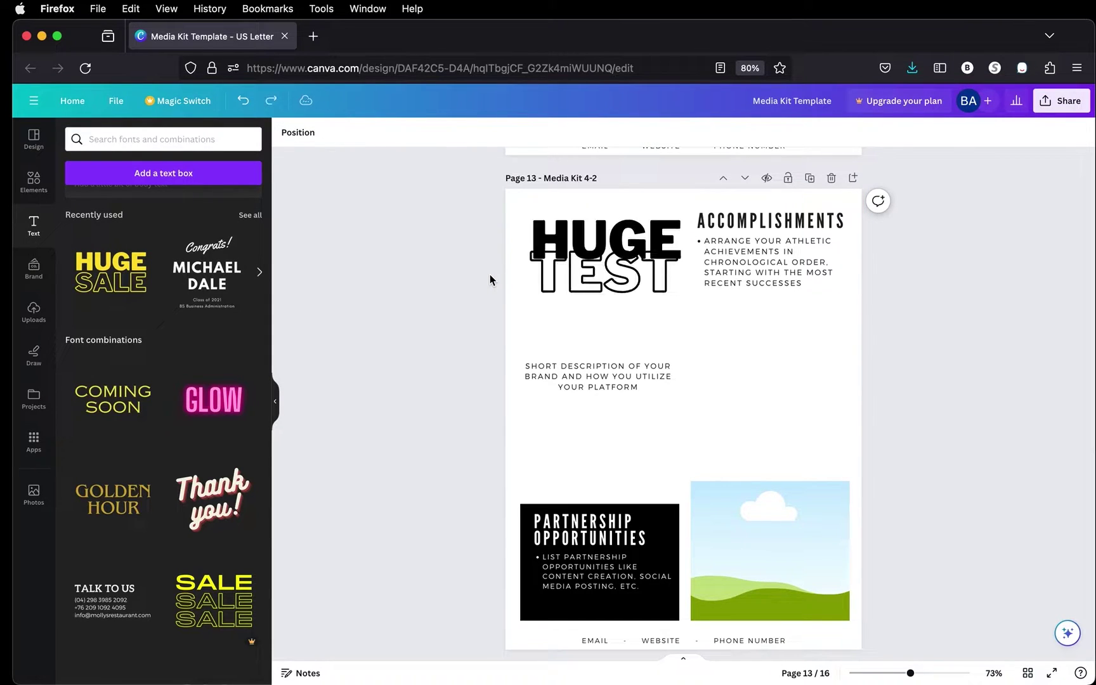
click(583, 238)
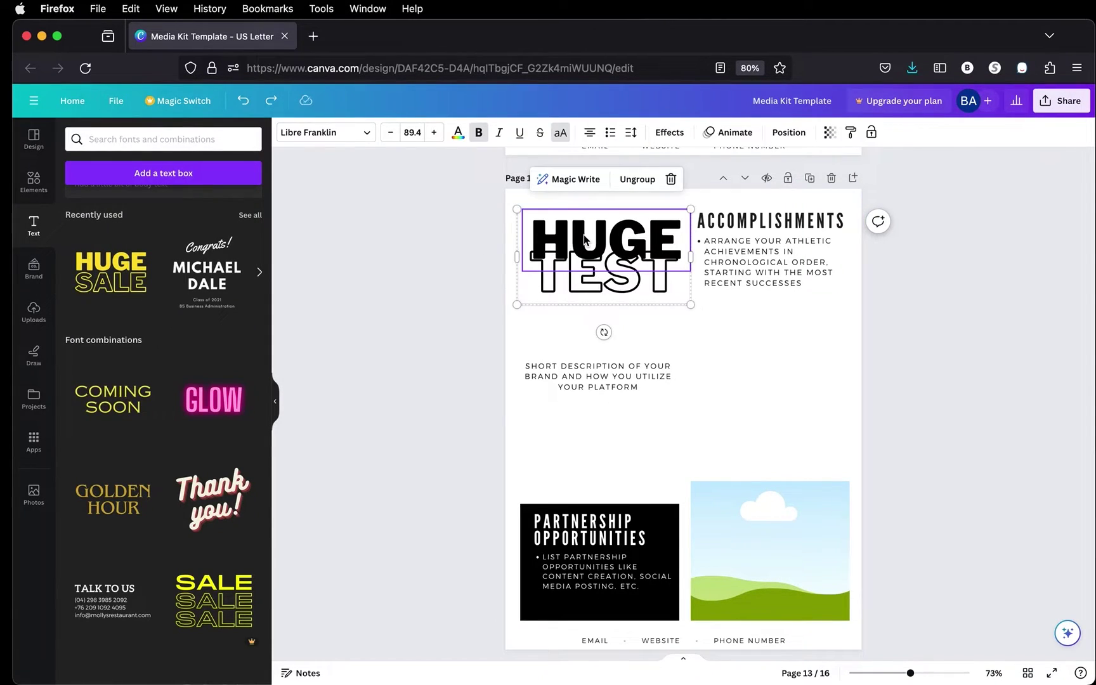
click(610, 256)
key(Delete)
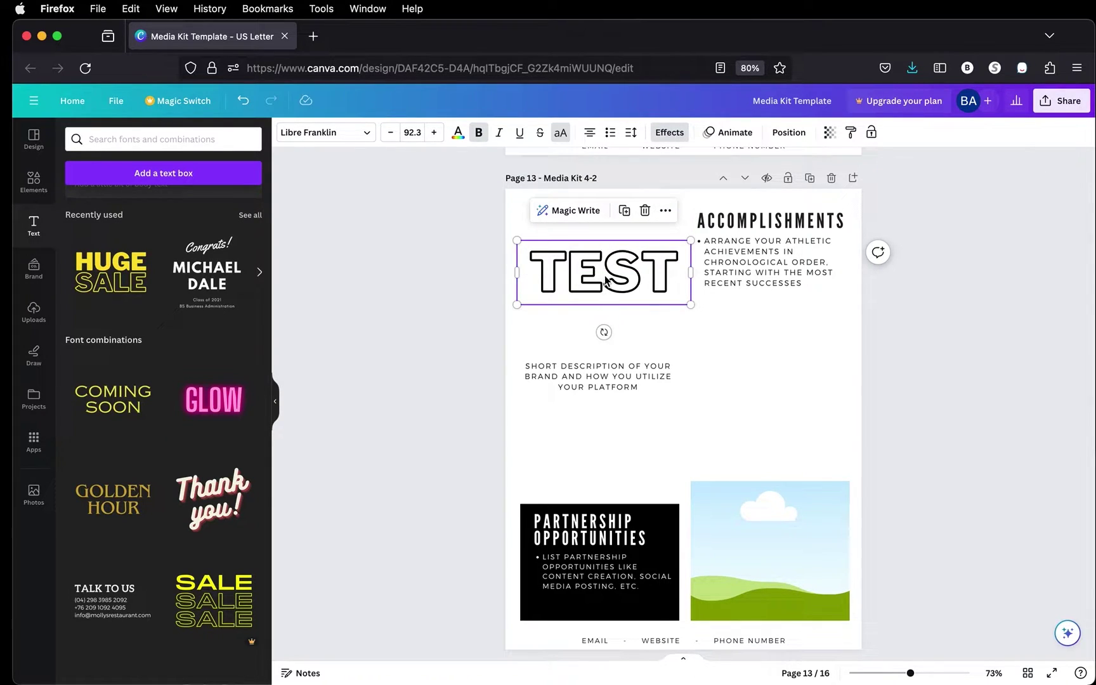
key(Delete)
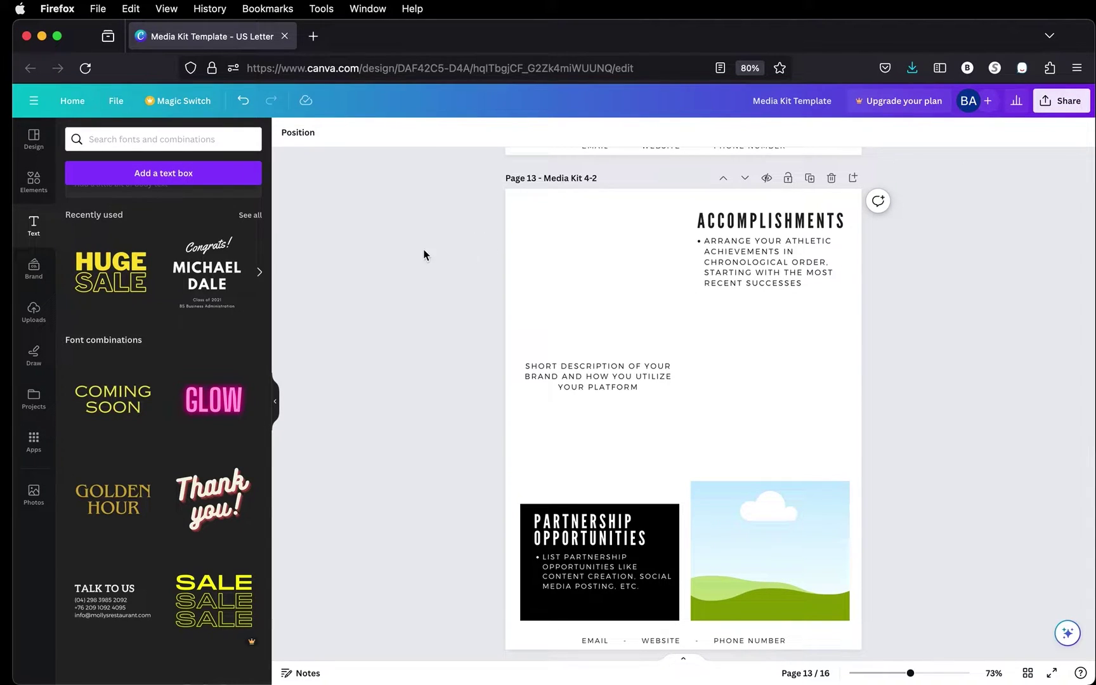
Try the red YouTube graphic from Recently used at the top left, then delete it.
click(34, 180)
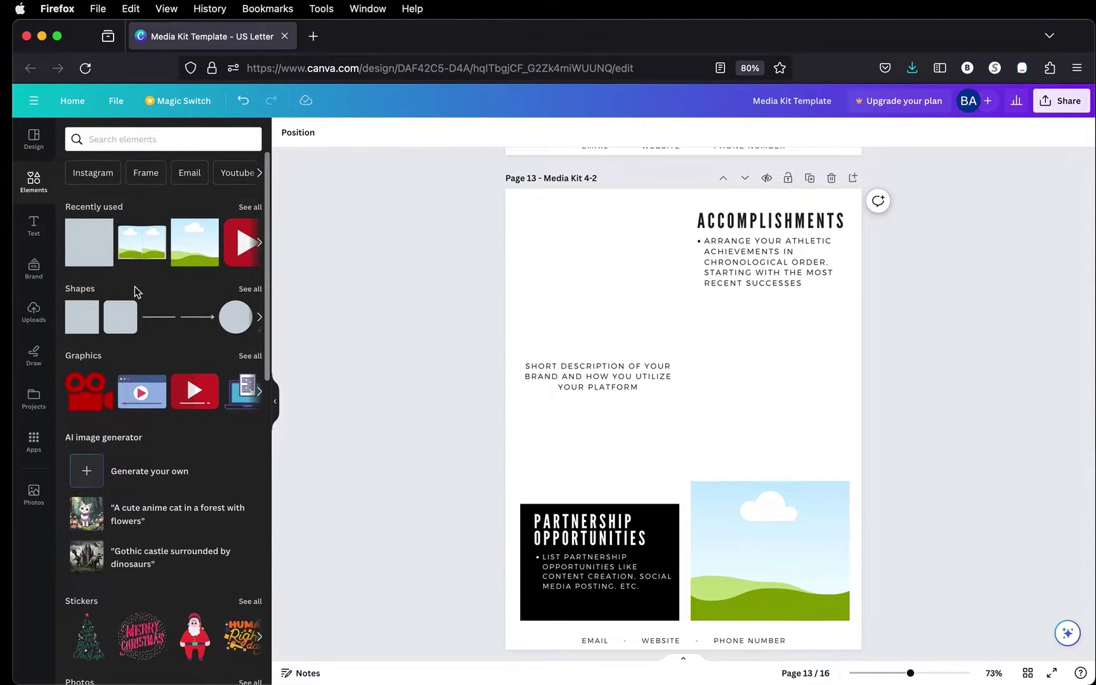
scroll(134, 286, down, 7)
scroll(135, 286, down, 5)
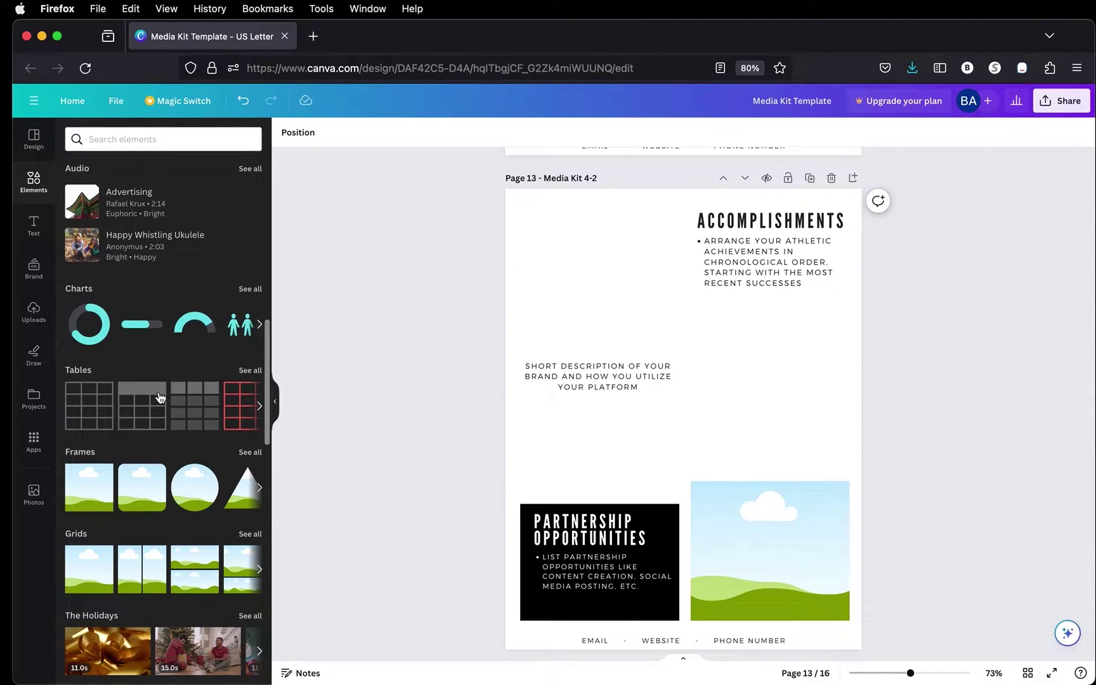
scroll(159, 406, down, 5)
scroll(133, 439, up, 9)
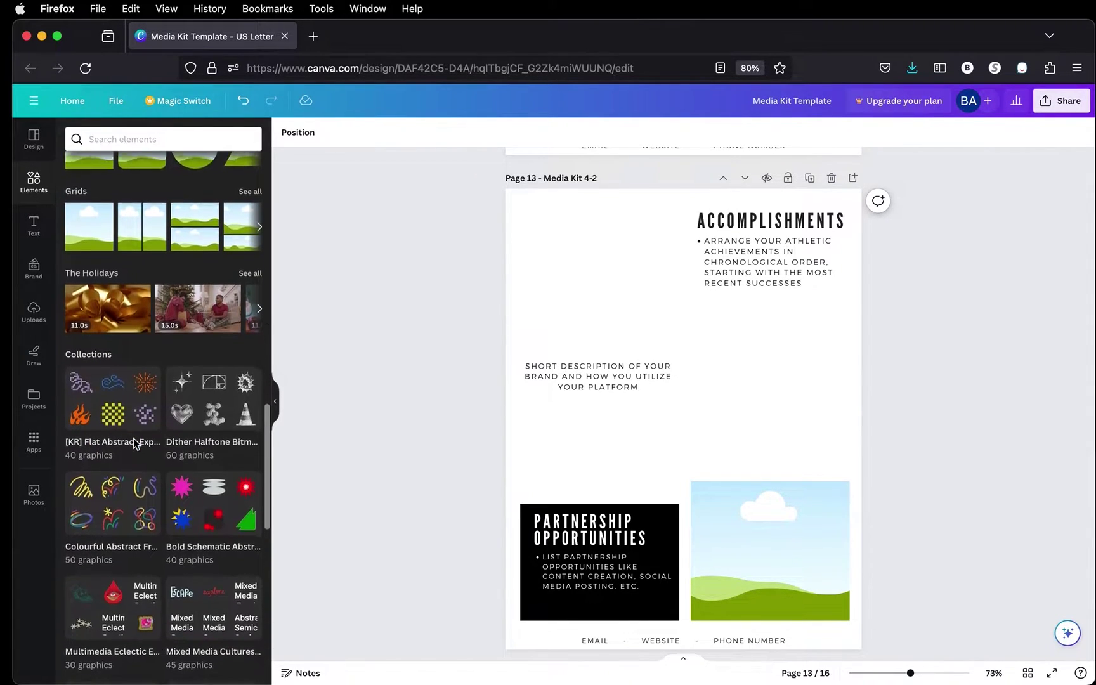
scroll(134, 444, up, 6)
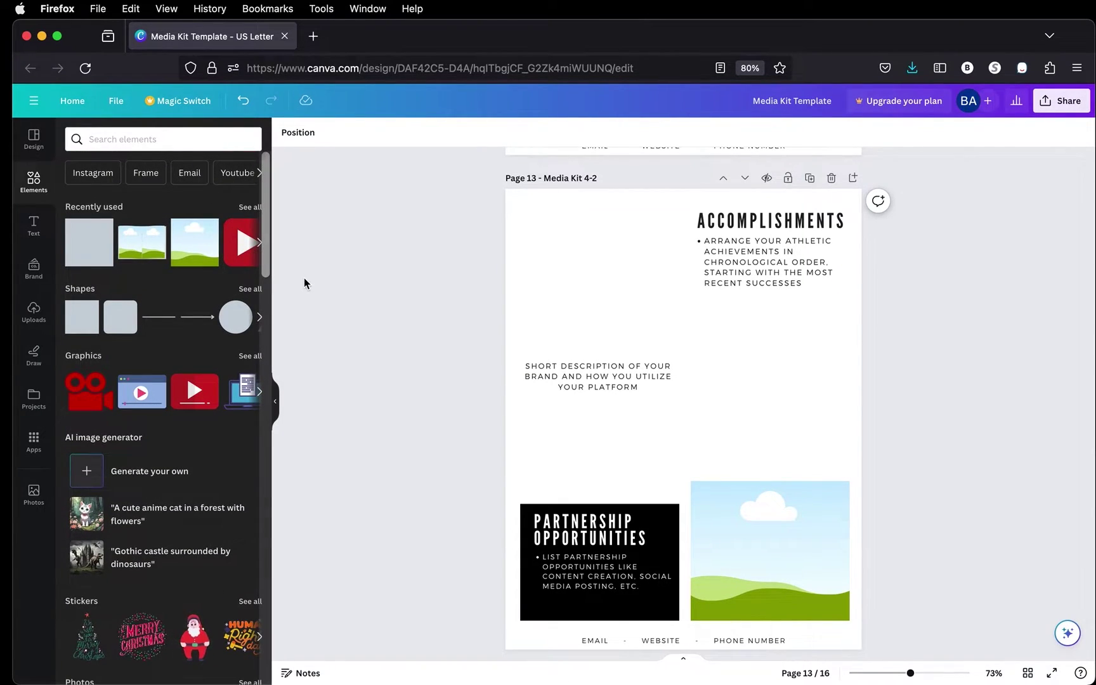
click(256, 246)
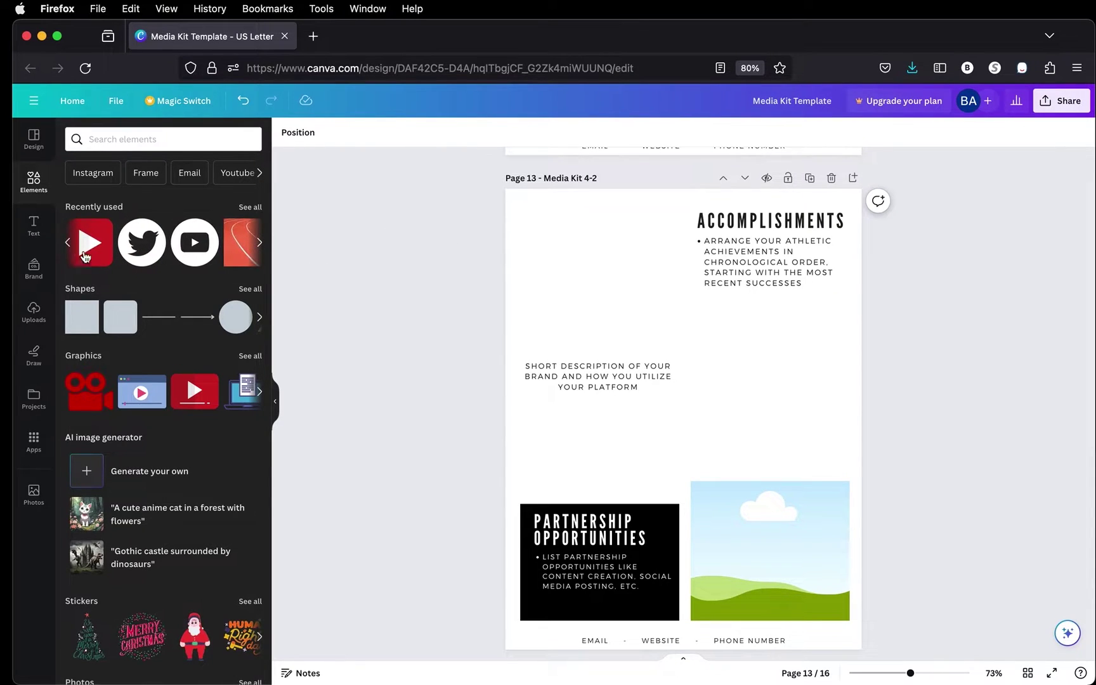
click(93, 247)
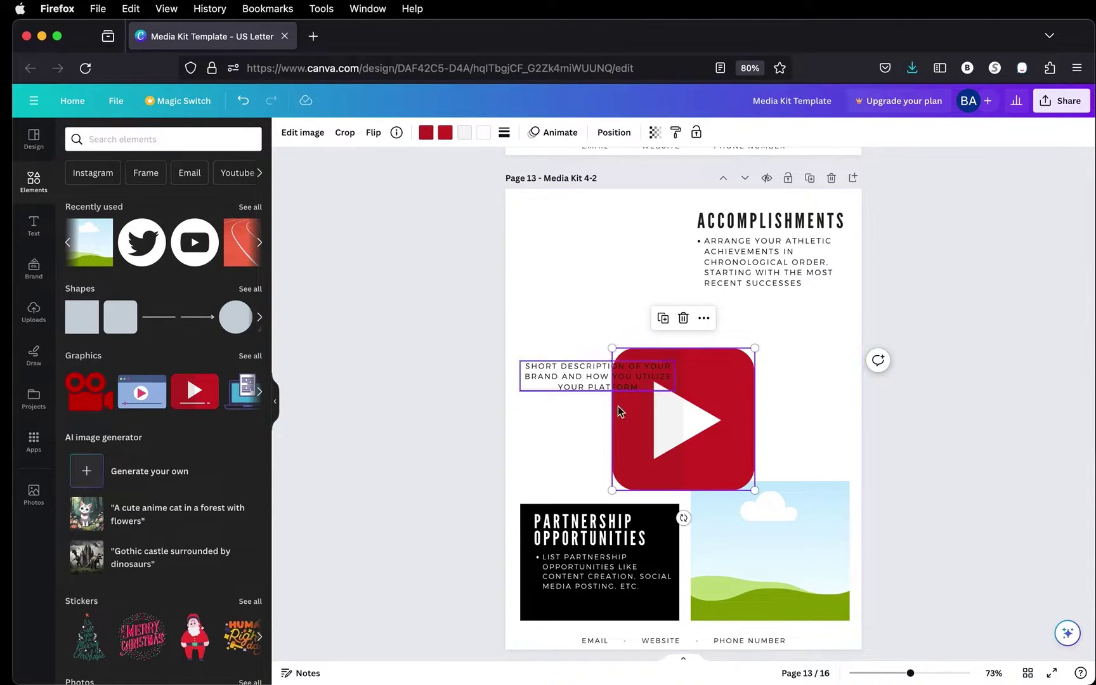
drag(690, 387, 599, 241)
drag(663, 203, 642, 222)
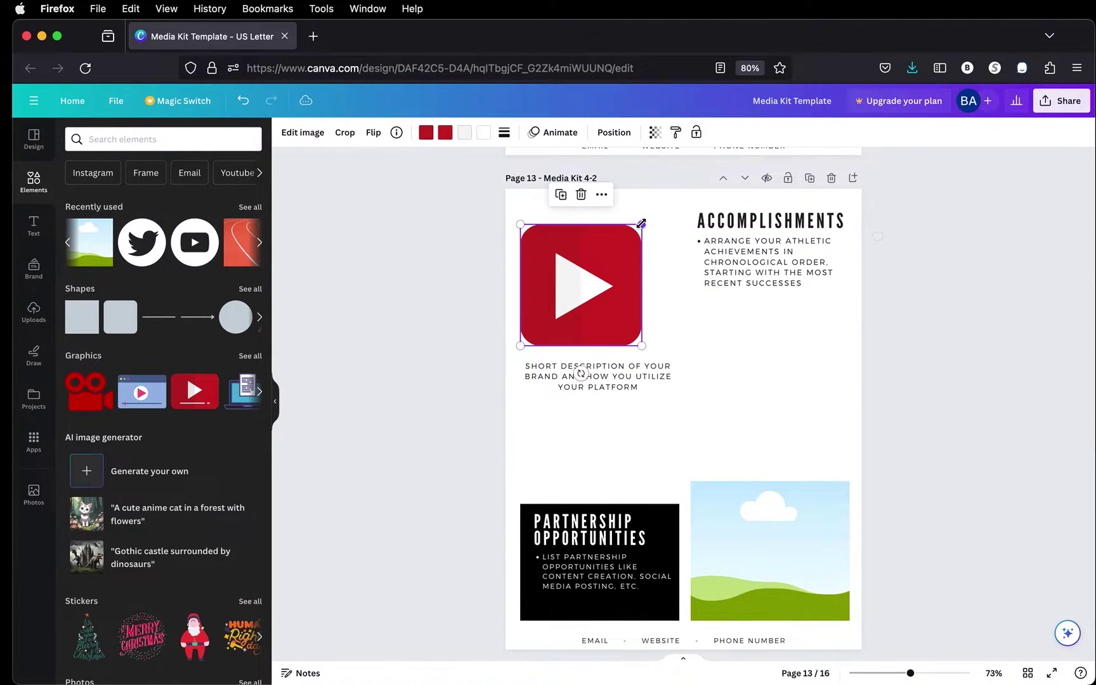
key(Delete)
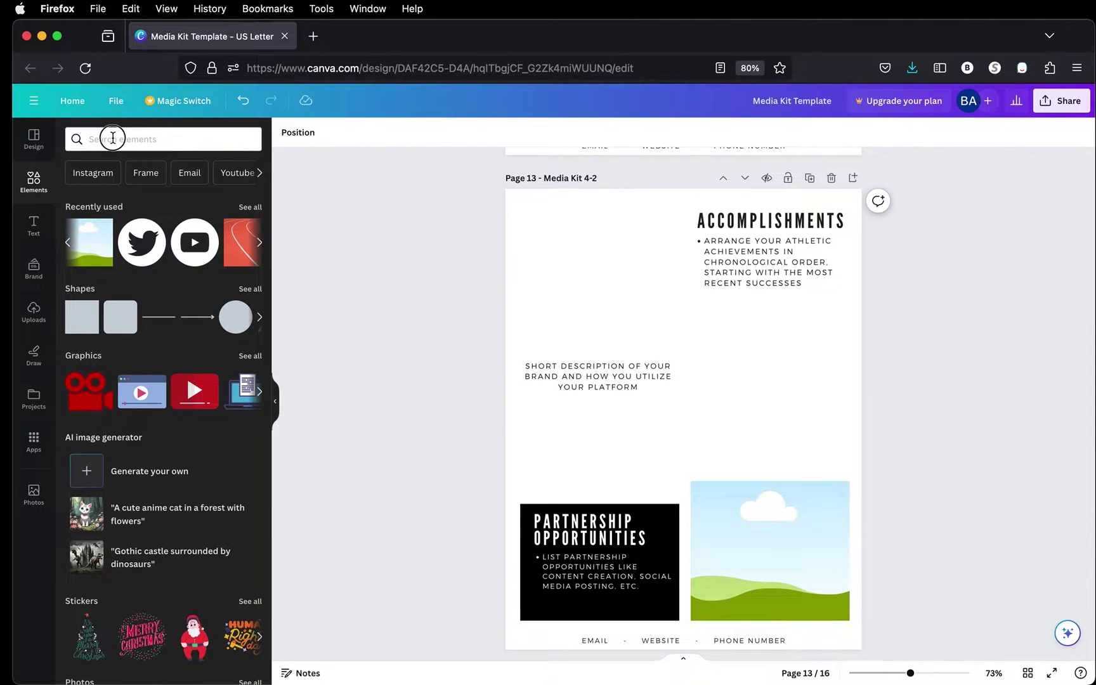
click(113, 138)
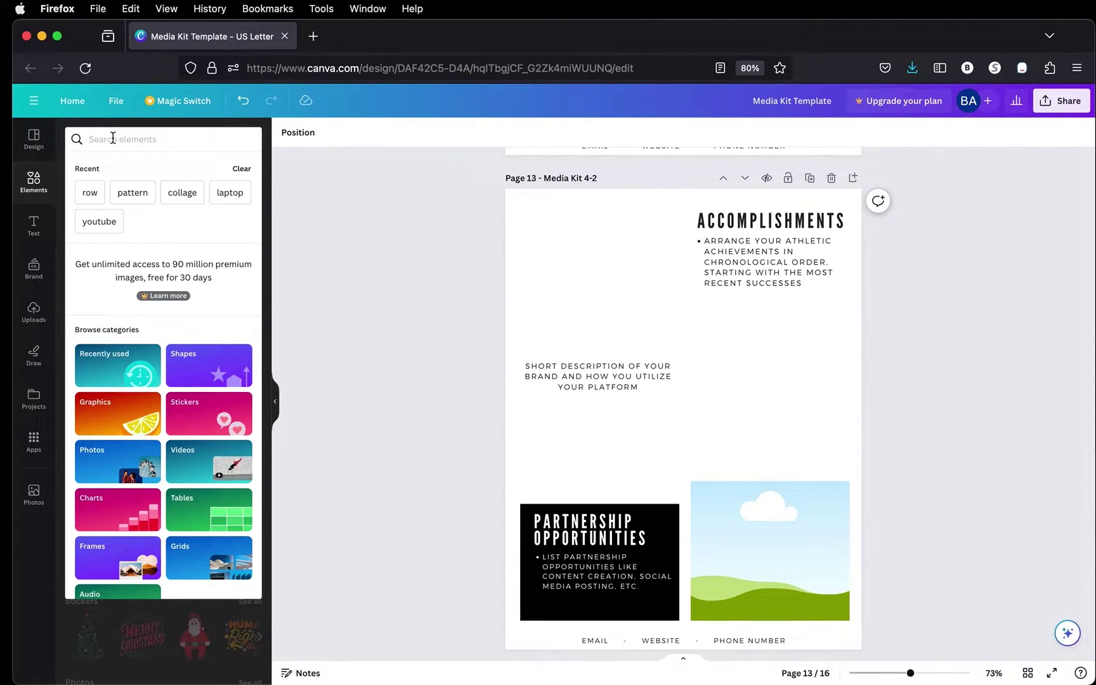
text(basketb)
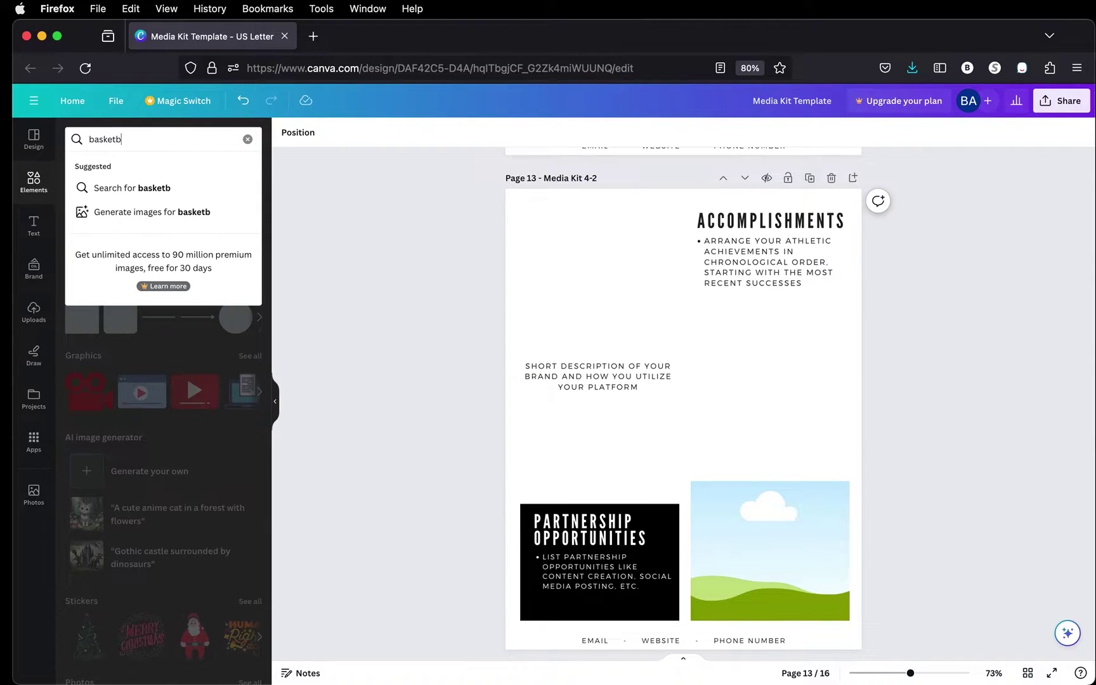
text(all\)
key(BackSpace)
key(Return)
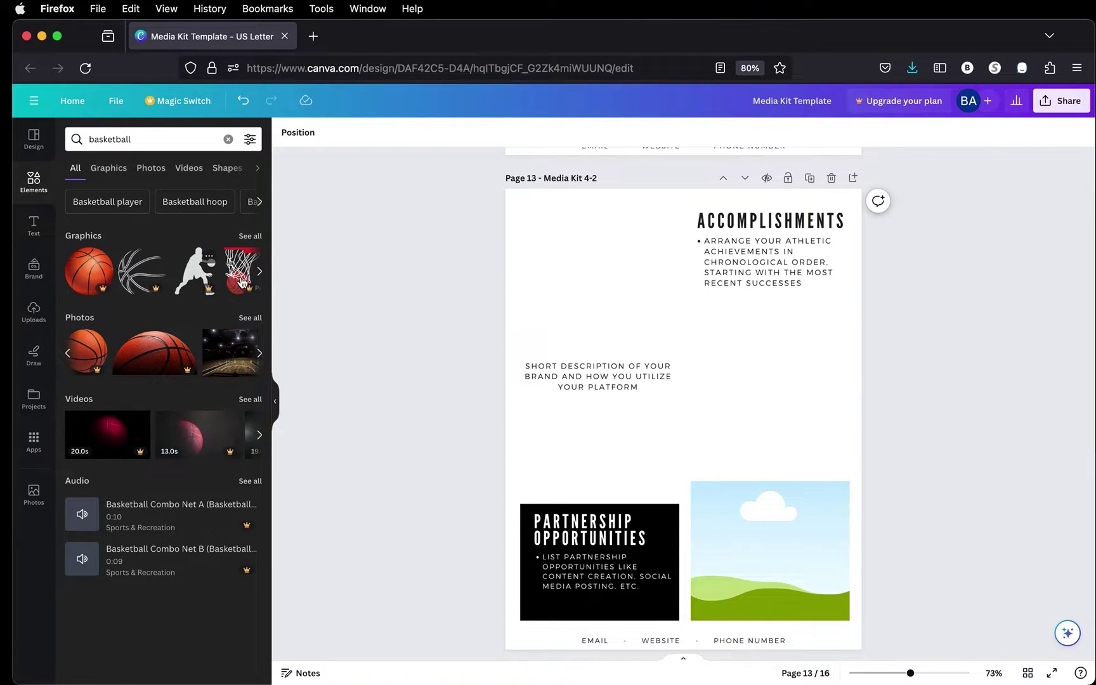
click(248, 236)
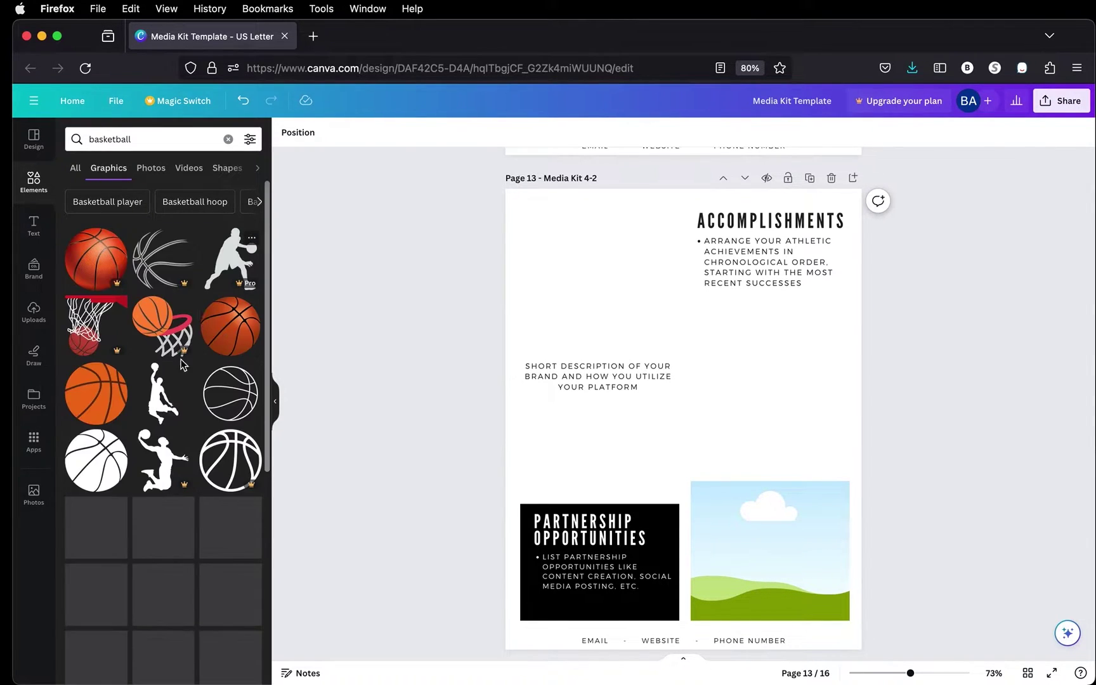
click(103, 379)
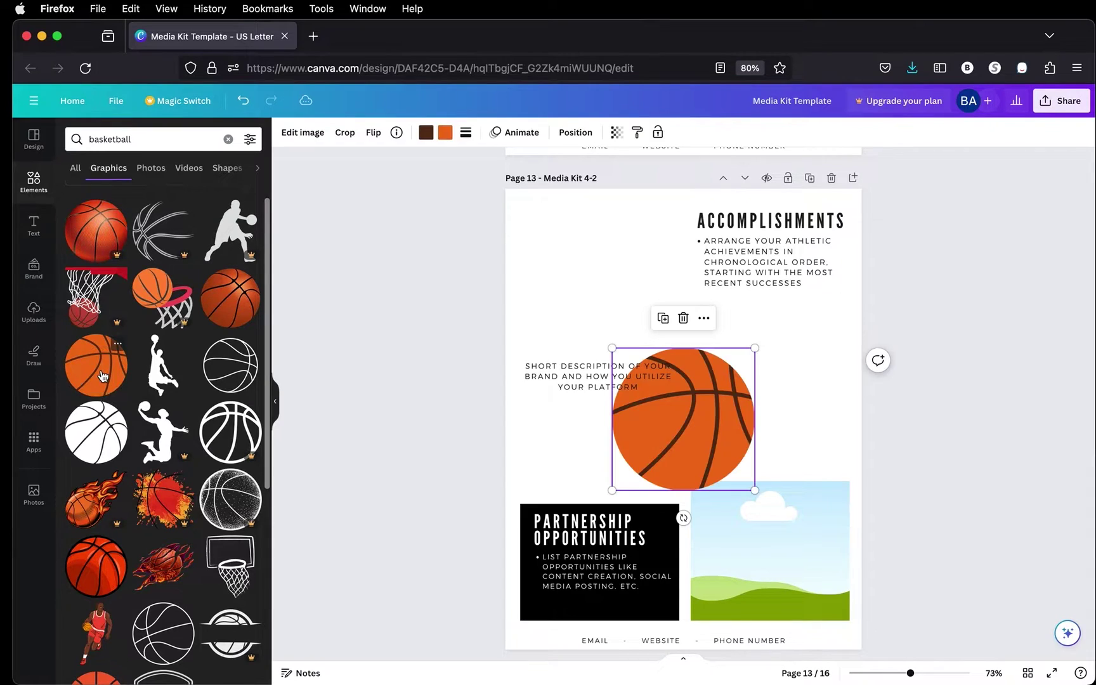
drag(677, 424, 590, 276)
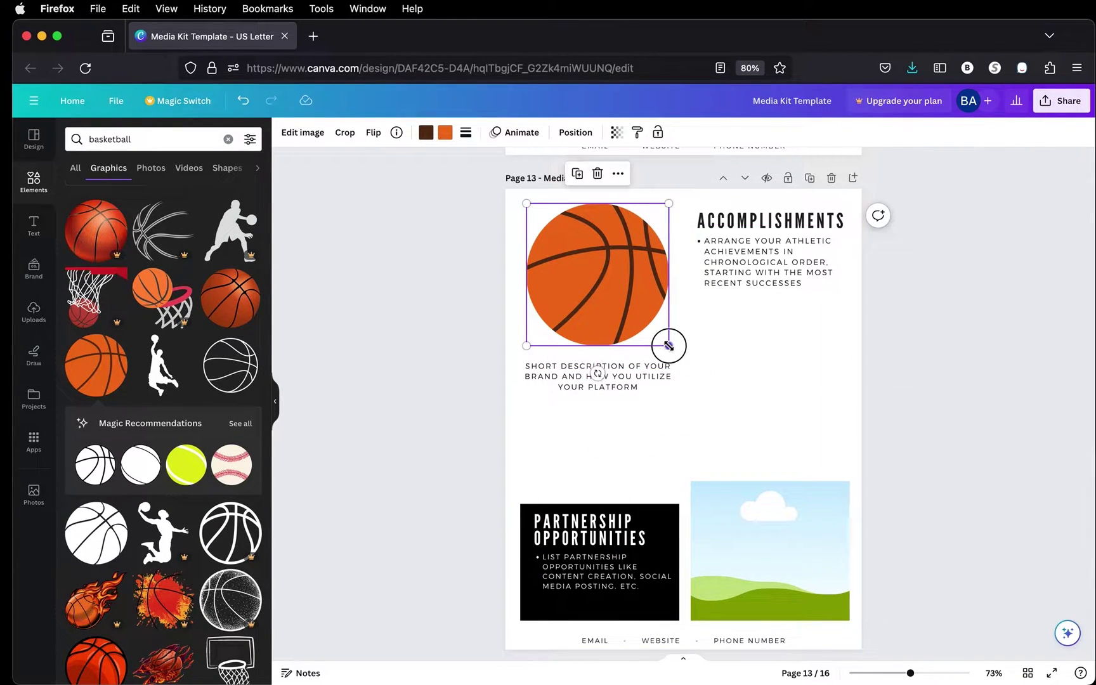
mouse_move(667, 345)
mouse_down()
mouse_move(592, 273)
mouse_move(662, 345)
mouse_up()
key(Delete)
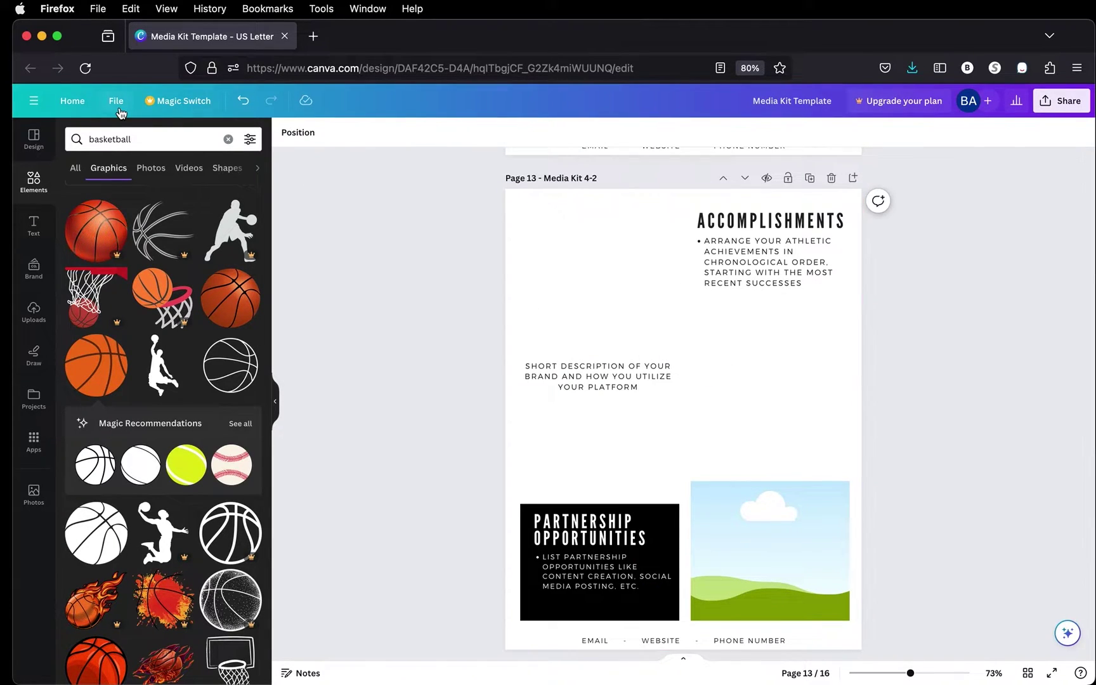
click(228, 138)
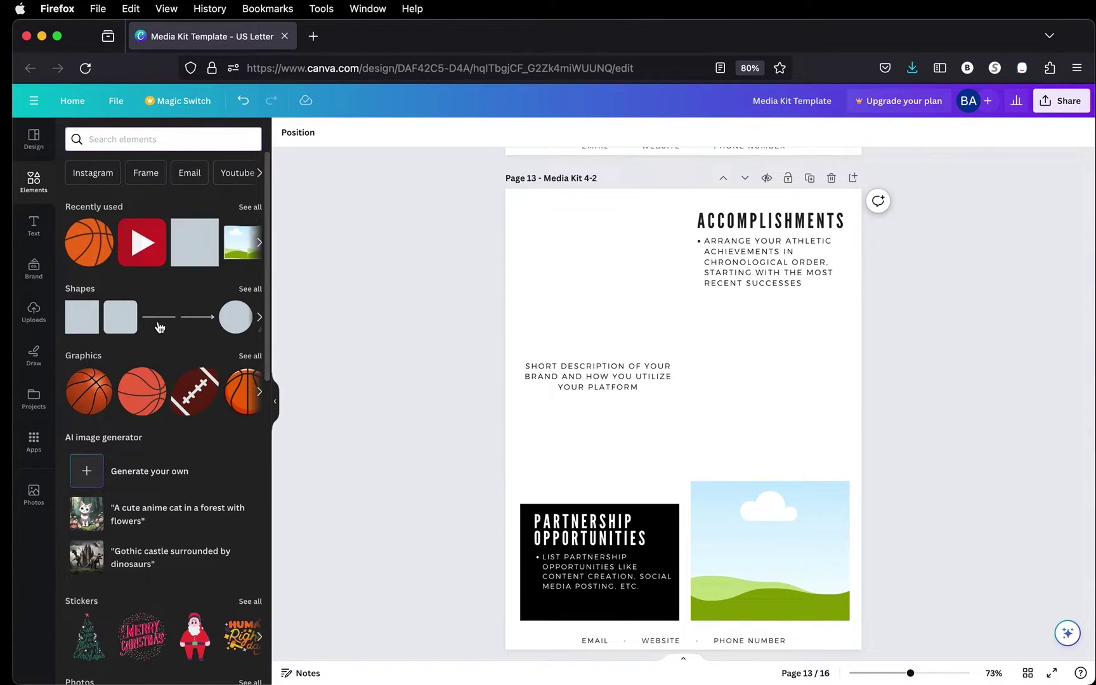
Place a square shape on page 13, flatten it into a long bar and colour it red.
click(247, 291)
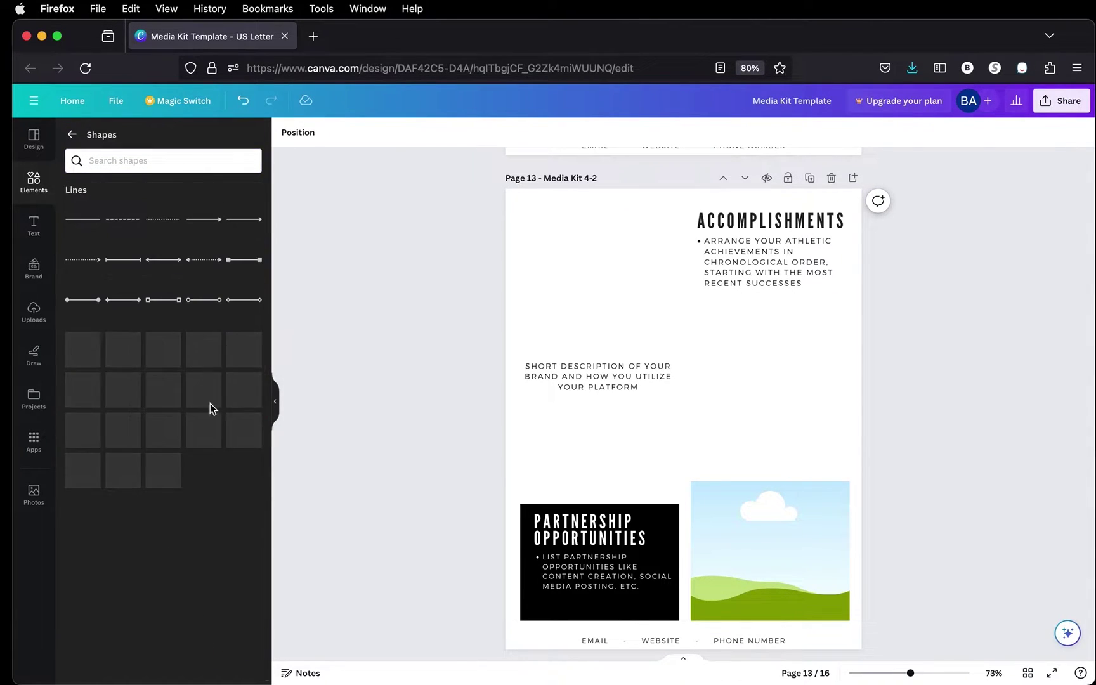
scroll(173, 284, down, 1)
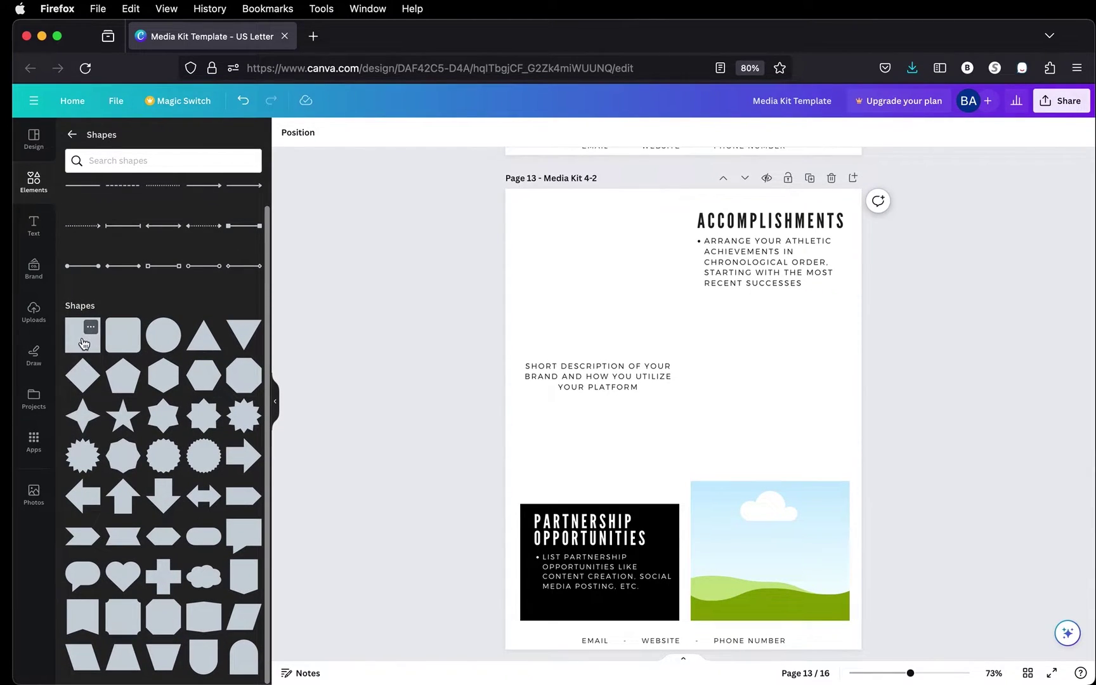
drag(85, 333, 570, 274)
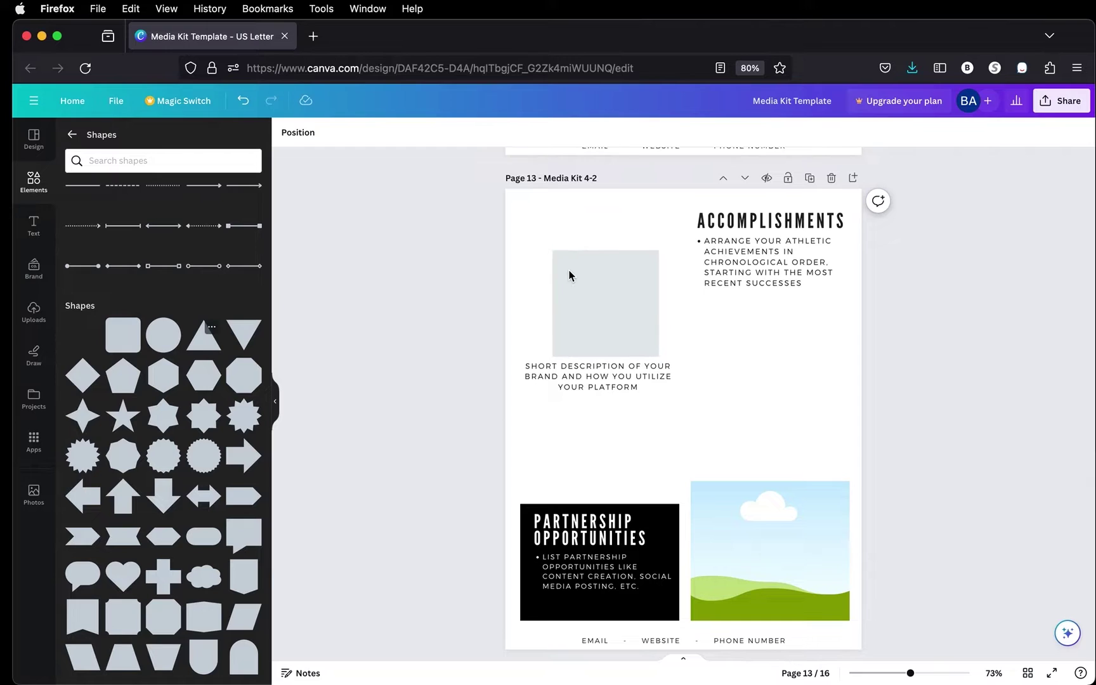
drag(660, 306, 850, 305)
drag(697, 251, 698, 323)
click(345, 133)
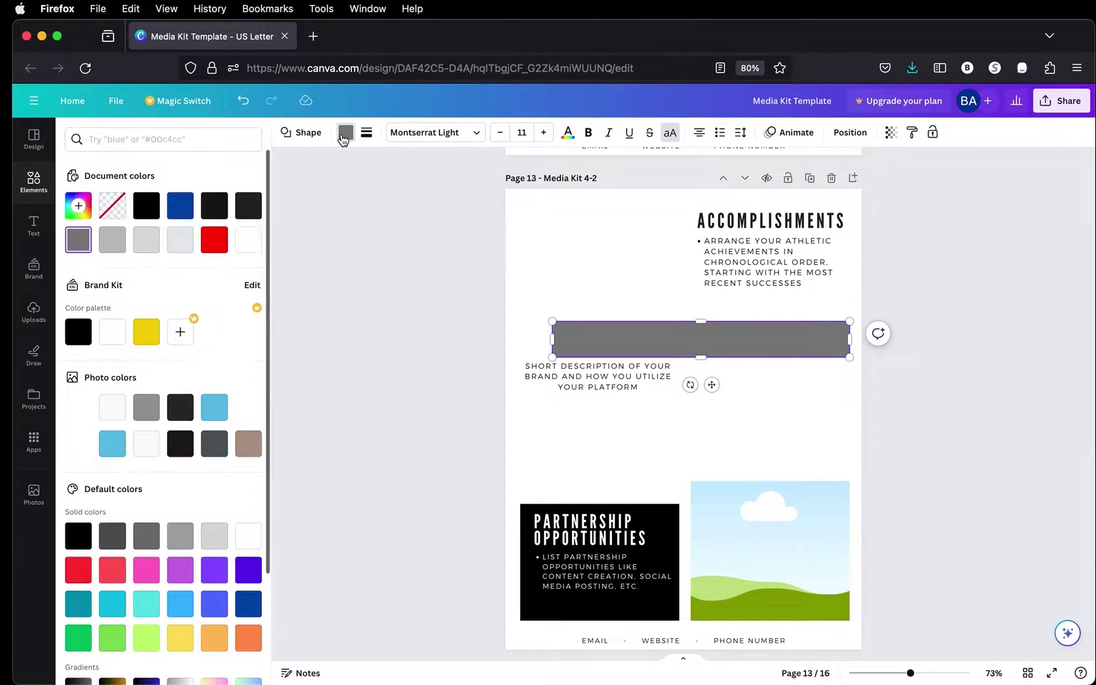
click(214, 241)
key(Escape)
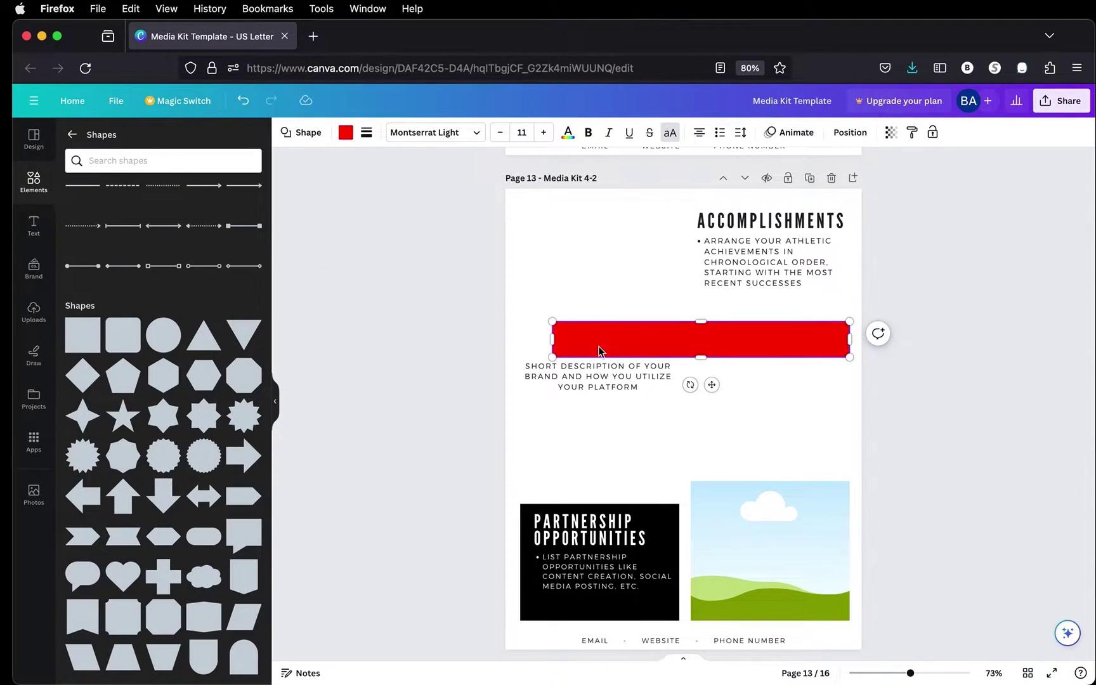
Thin the red bar into a line, reposition and lengthen it, then rotate it upright.
drag(719, 357, 728, 321)
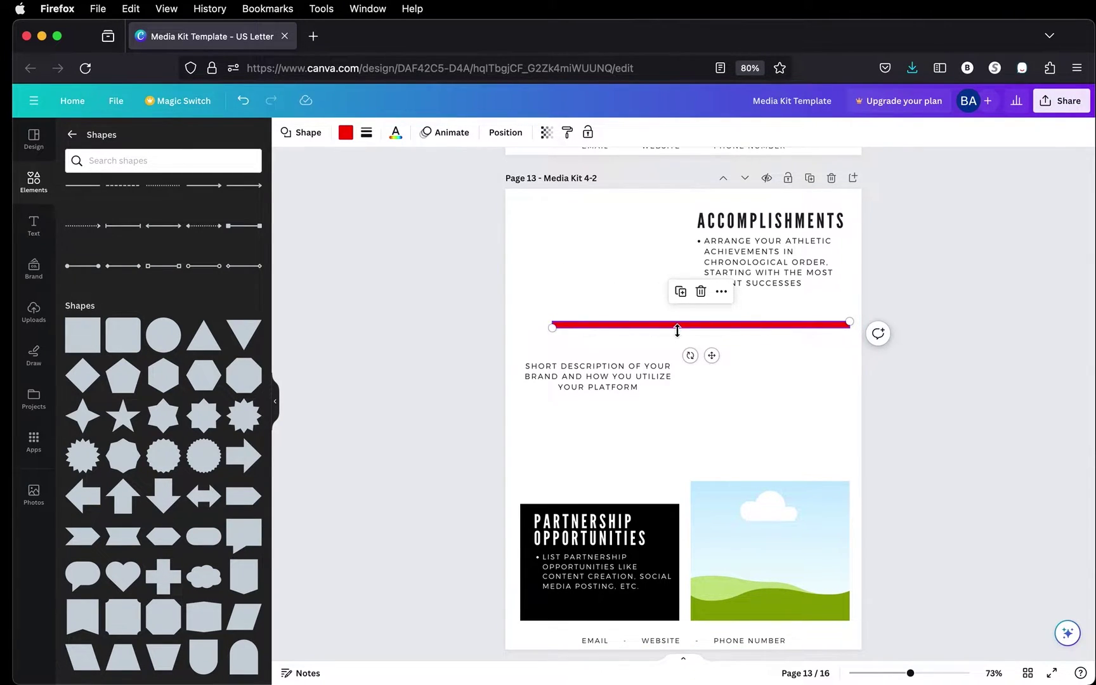
drag(711, 355, 680, 379)
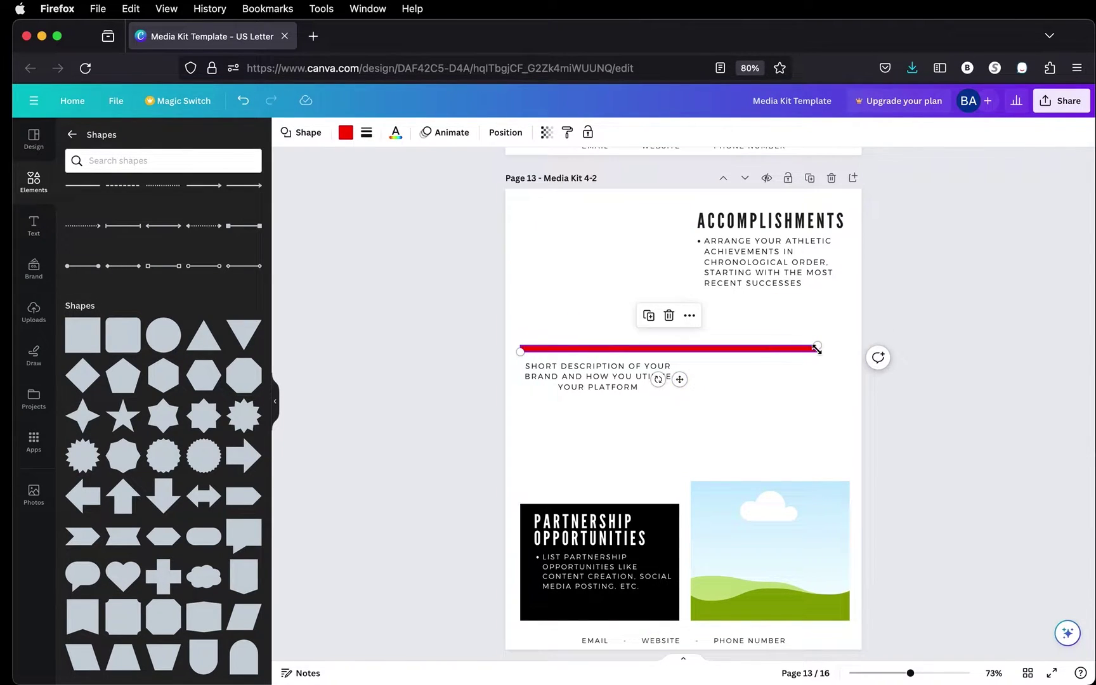
drag(817, 348, 855, 349)
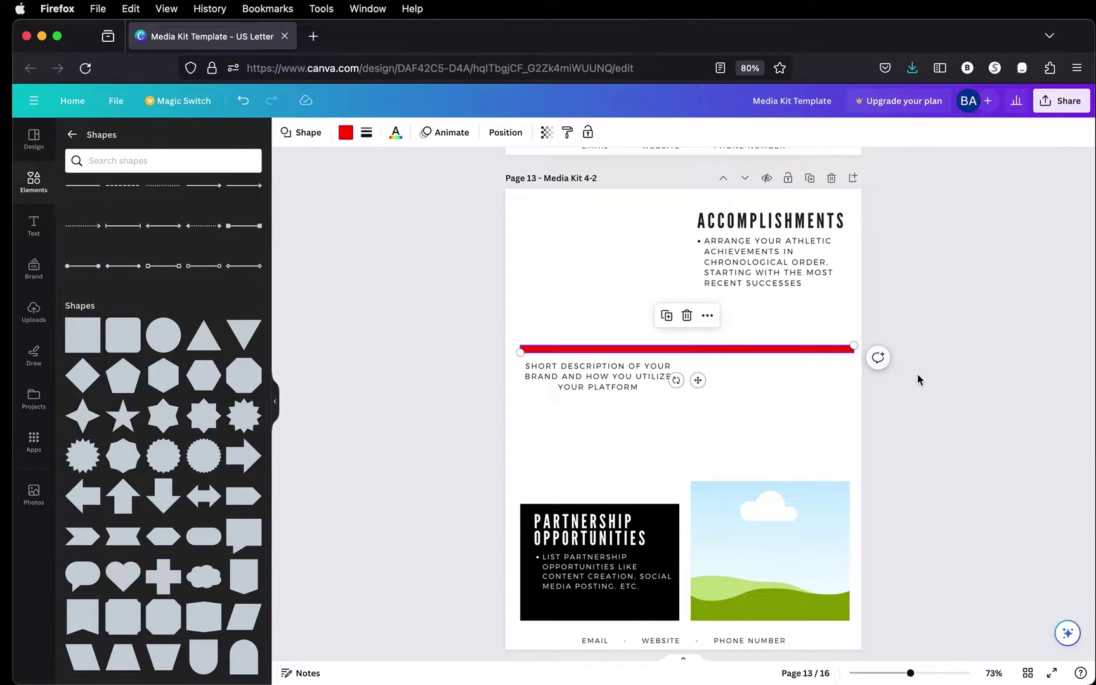
click(920, 380)
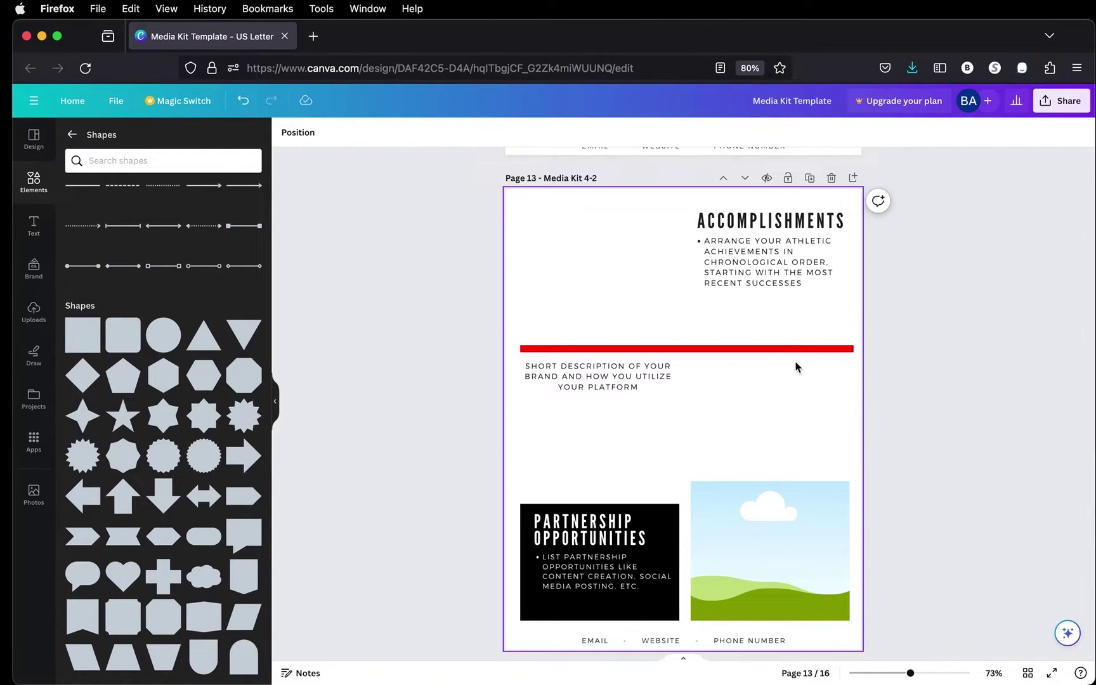
click(773, 350)
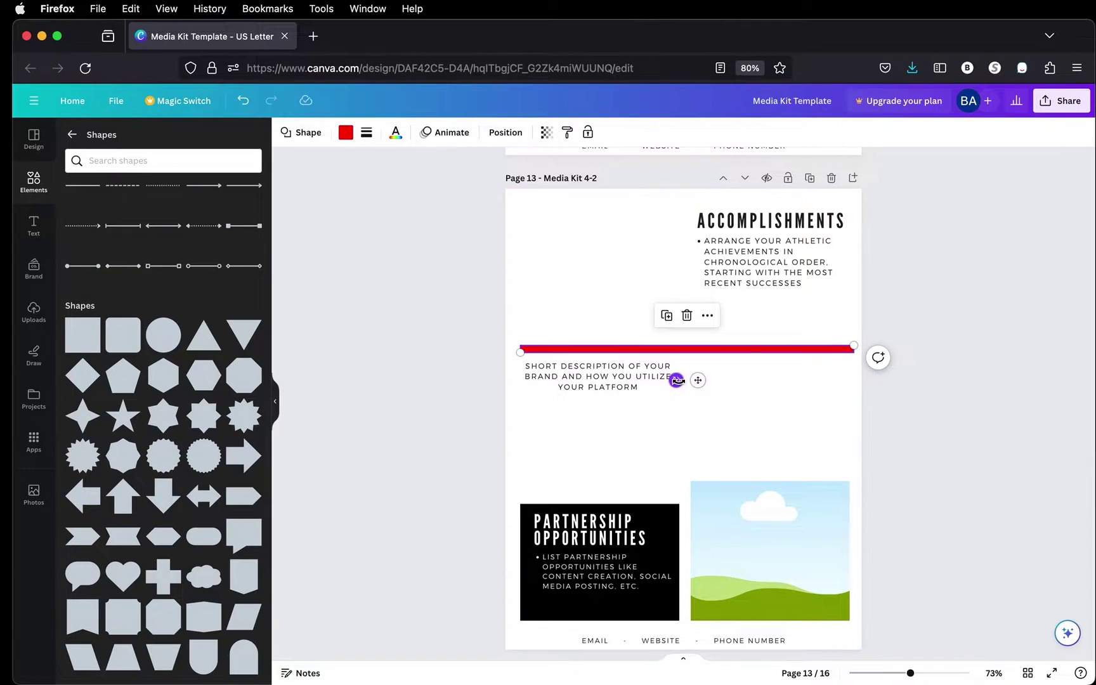
drag(676, 380, 871, 359)
Stretch the red rectangle to the page bottom and send it behind the image placeholder.
scroll(767, 475, down, 1)
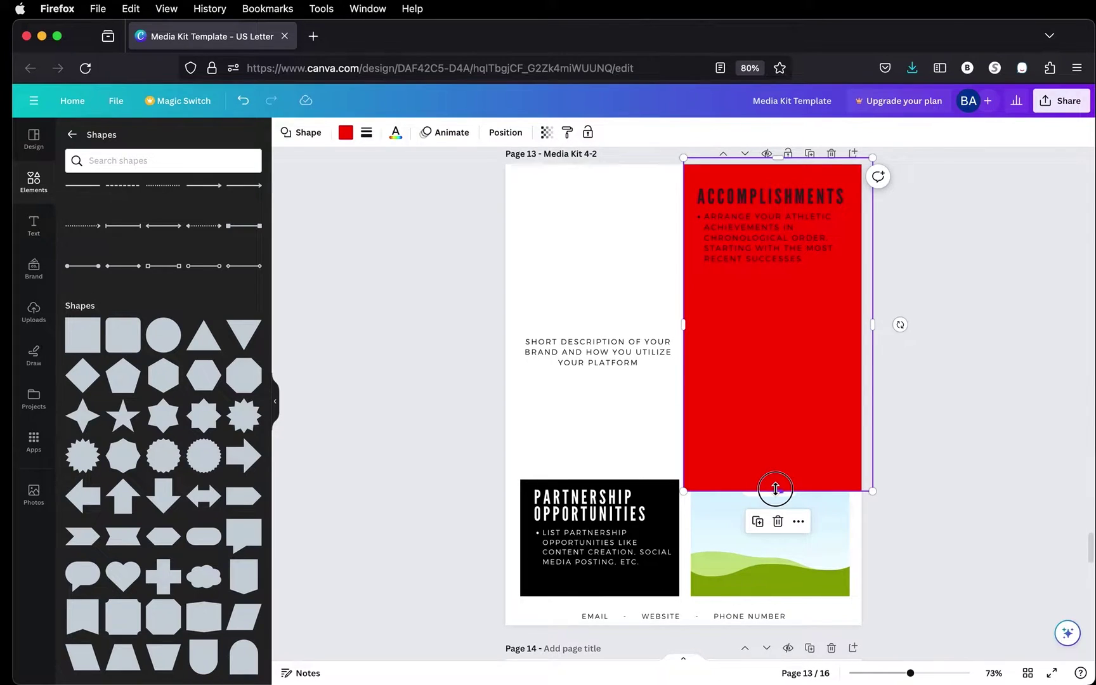
drag(775, 489, 785, 622)
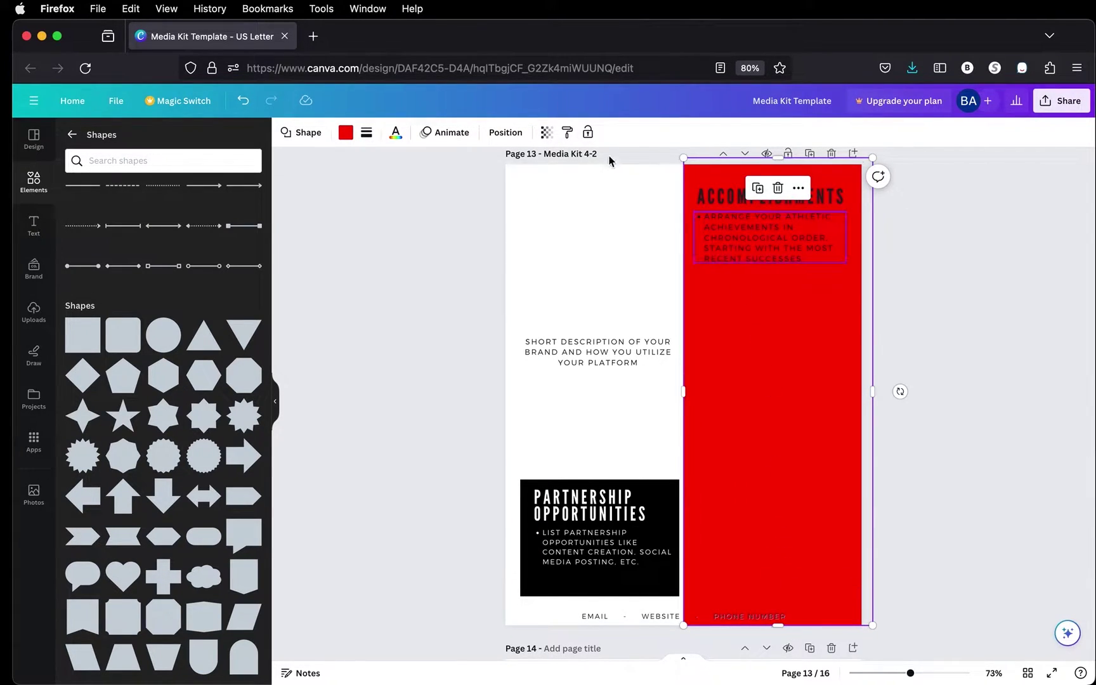
click(506, 132)
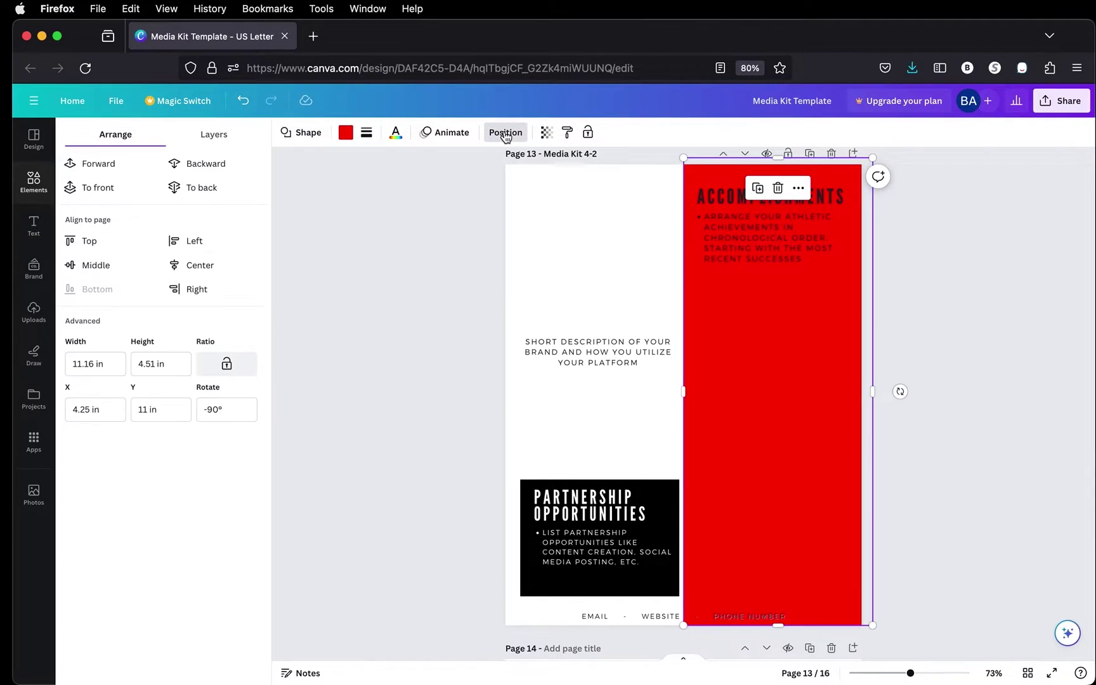
click(214, 164)
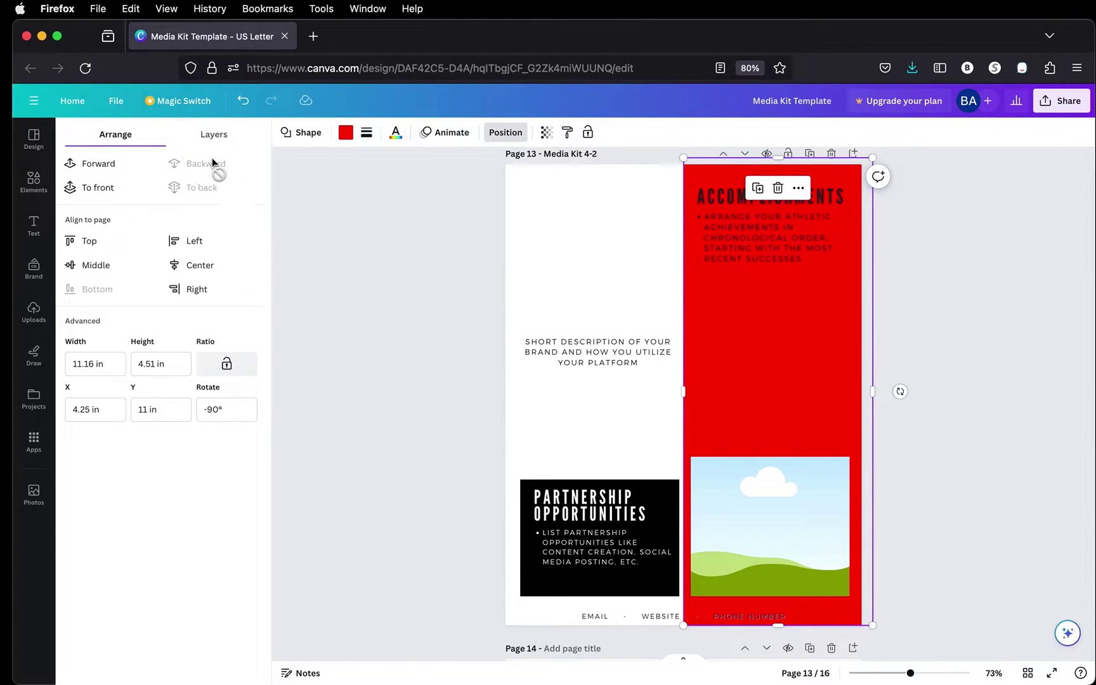
Select the red rectangle and delete it from page 13.
click(617, 249)
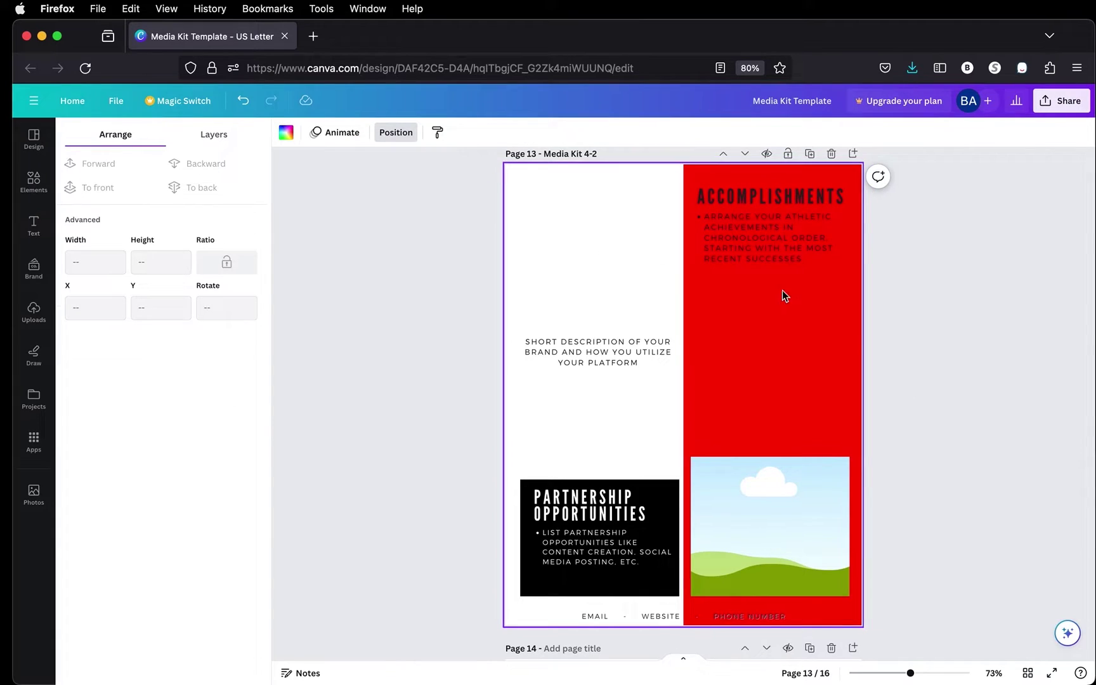
click(787, 327)
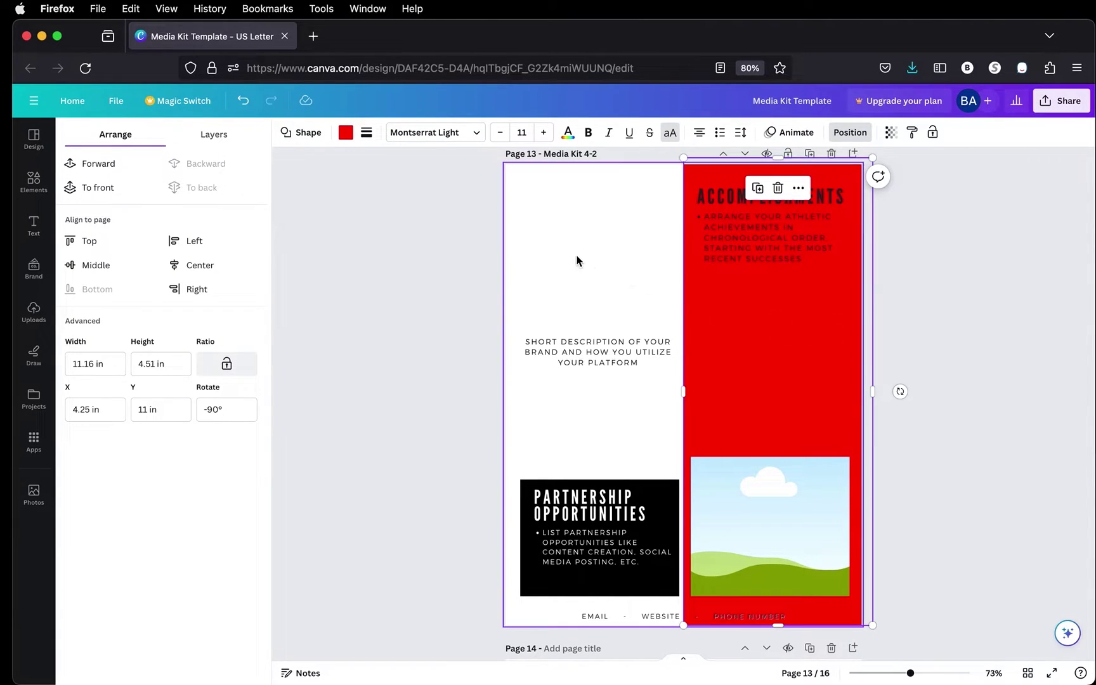
click(577, 257)
click(760, 316)
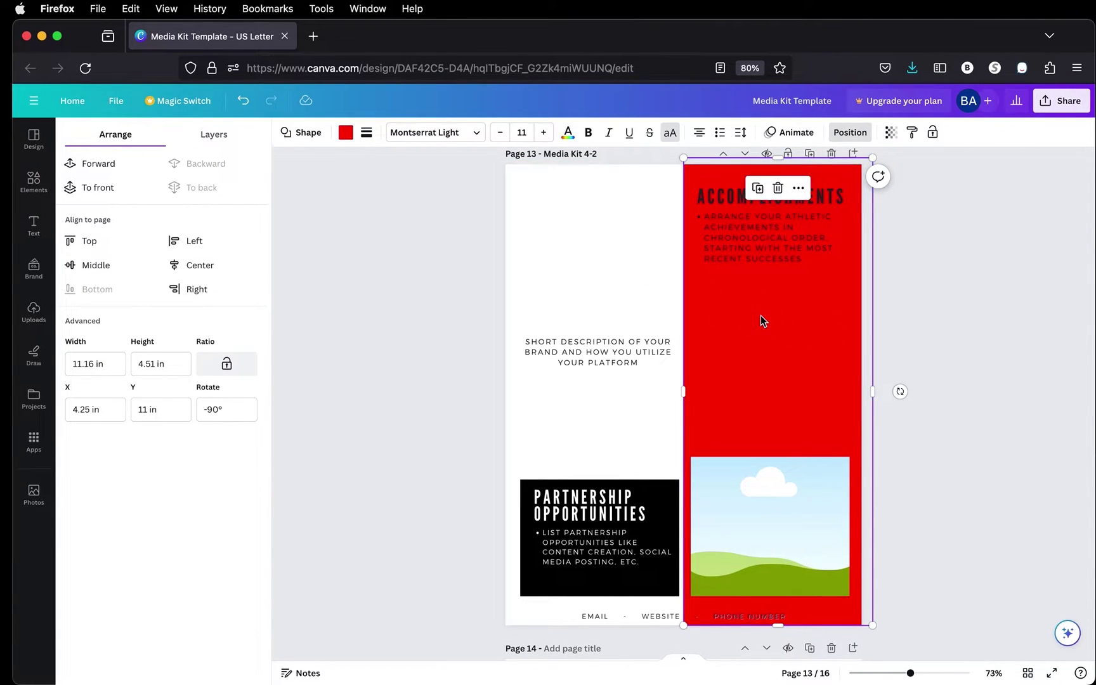
click(539, 283)
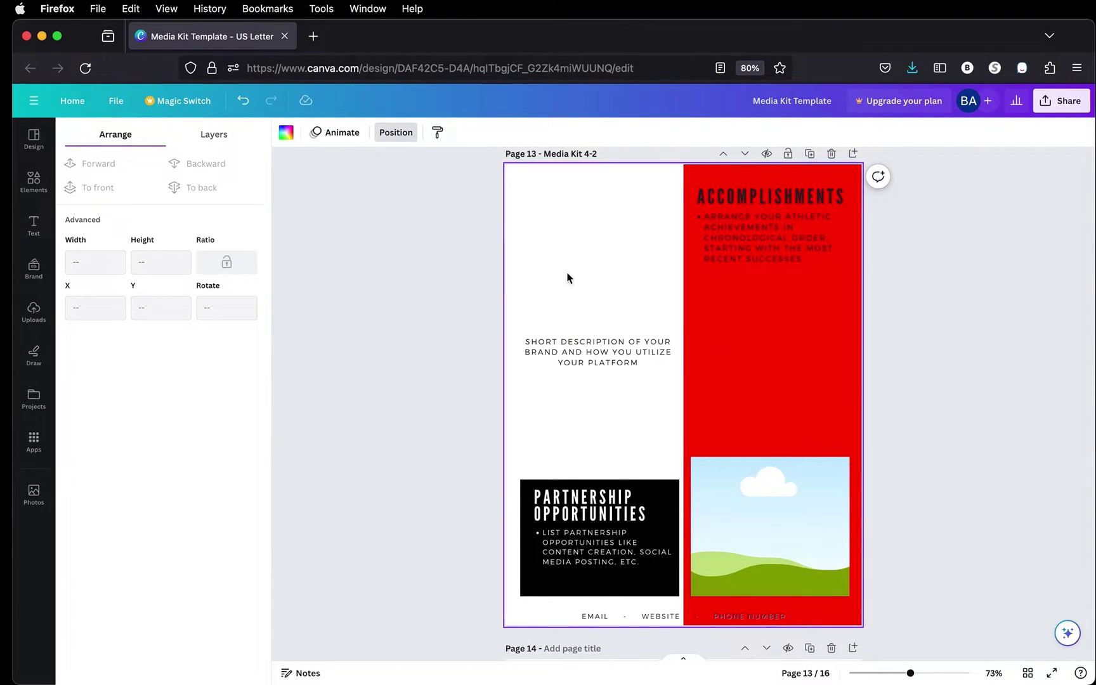
click(764, 332)
key(Delete)
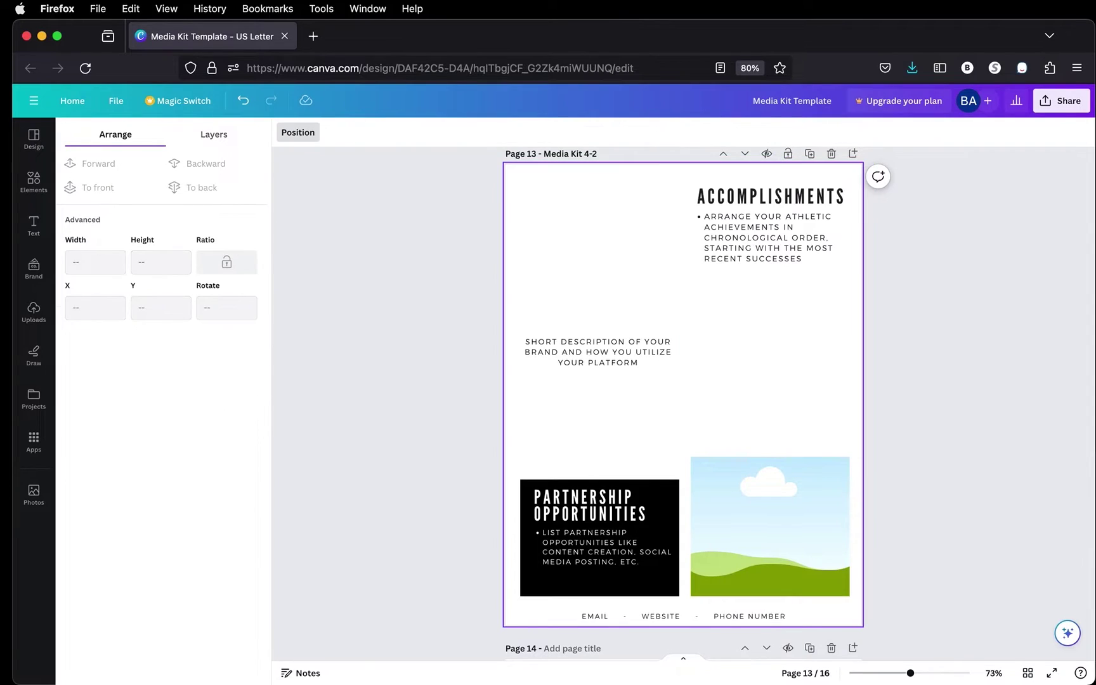
Browse all frame shapes in the Elements library, then hide the side panel.
click(35, 180)
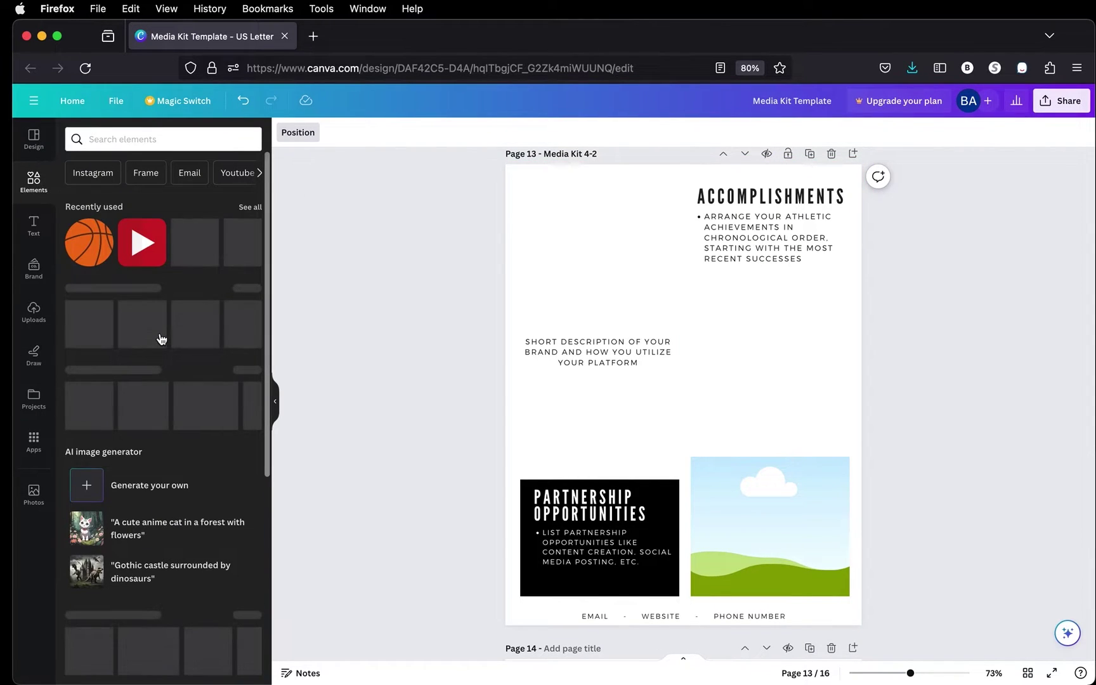
scroll(194, 374, down, 10)
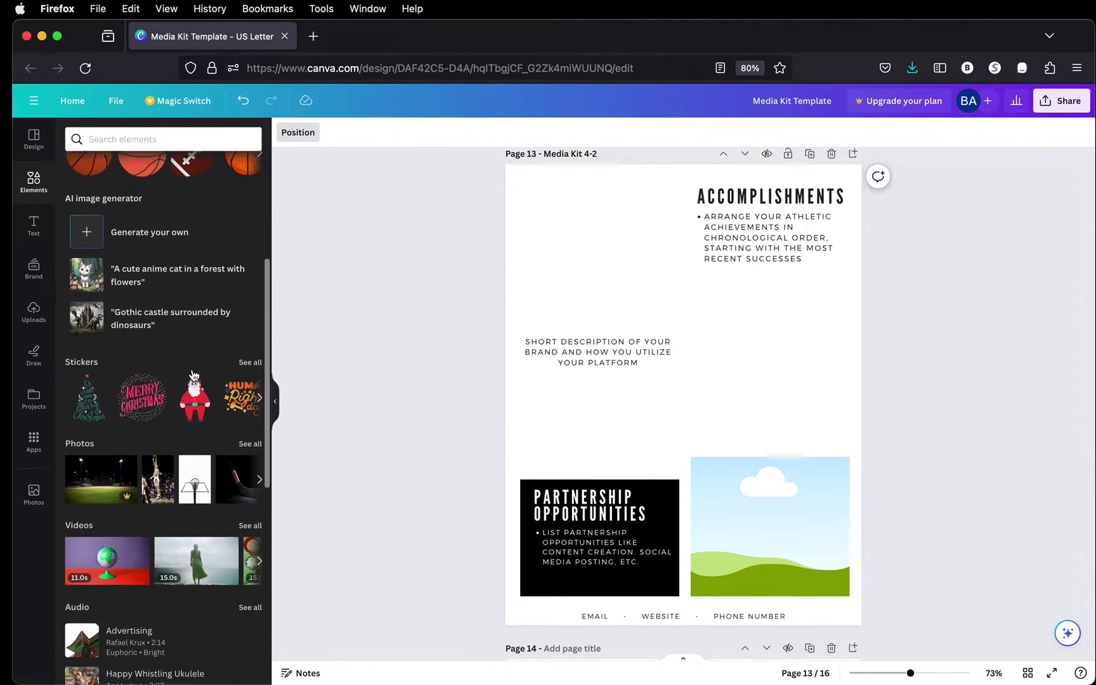
scroll(194, 375, down, 2)
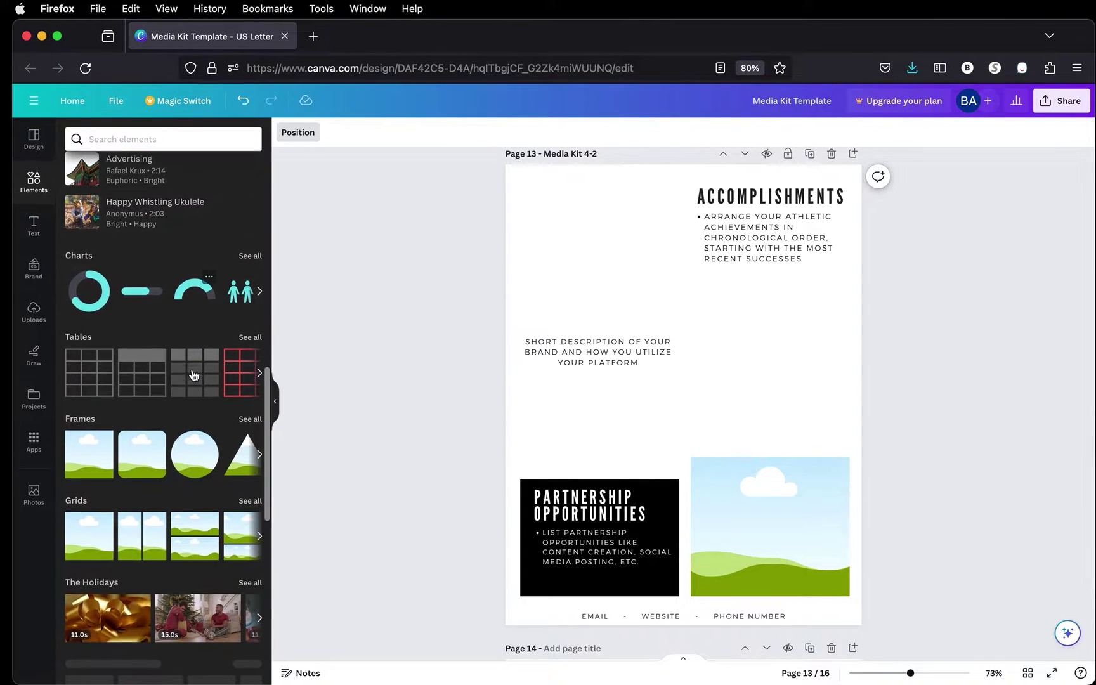
click(248, 419)
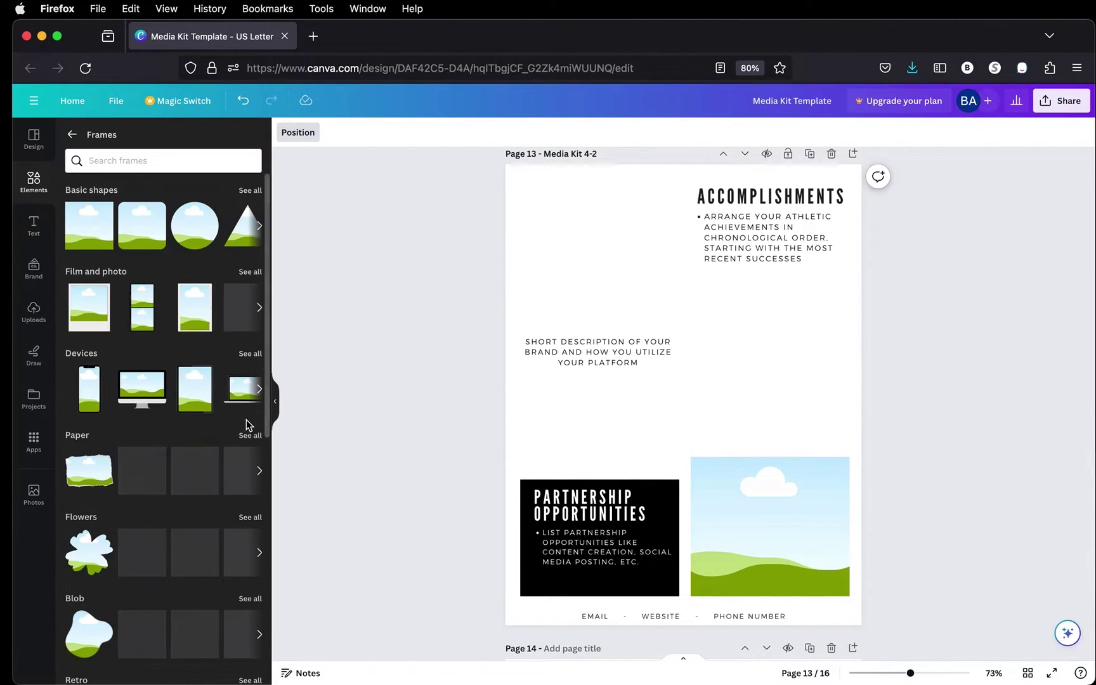
scroll(184, 463, down, 2)
scroll(181, 462, down, 6)
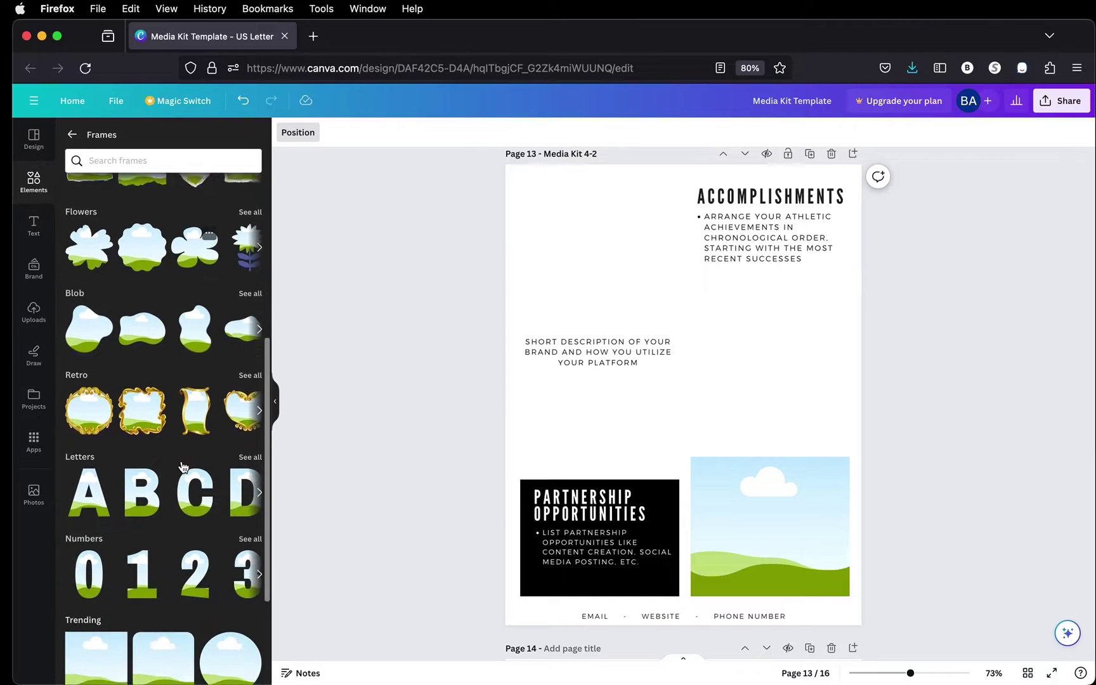
scroll(183, 468, down, 4)
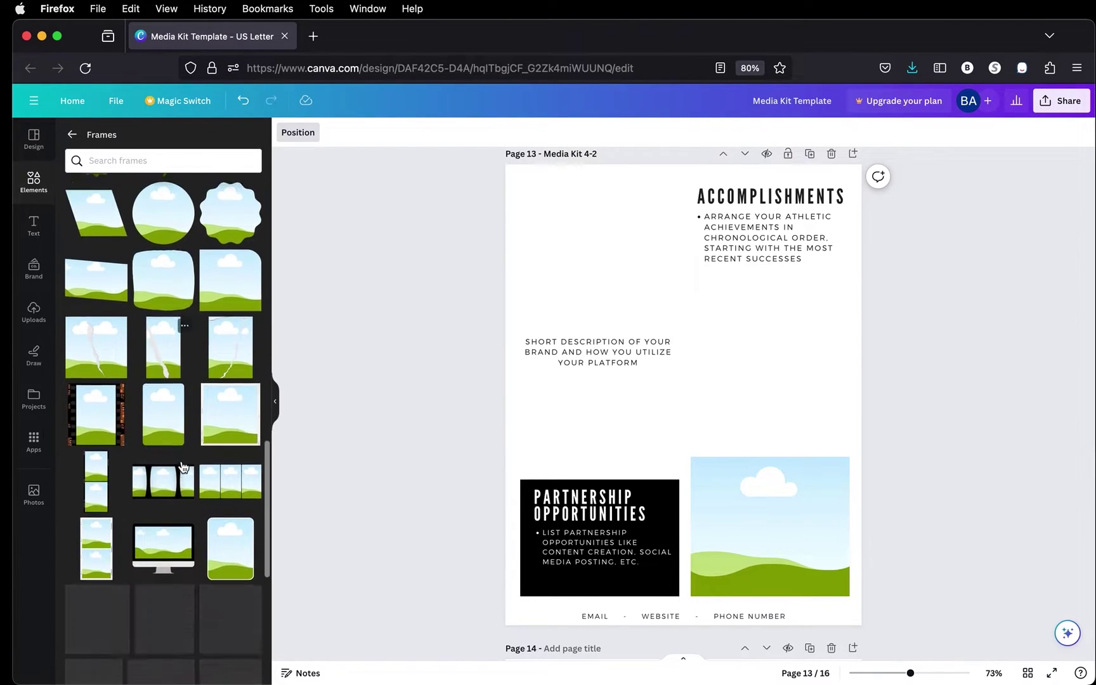
scroll(183, 467, up, 10)
scroll(183, 467, down, 1)
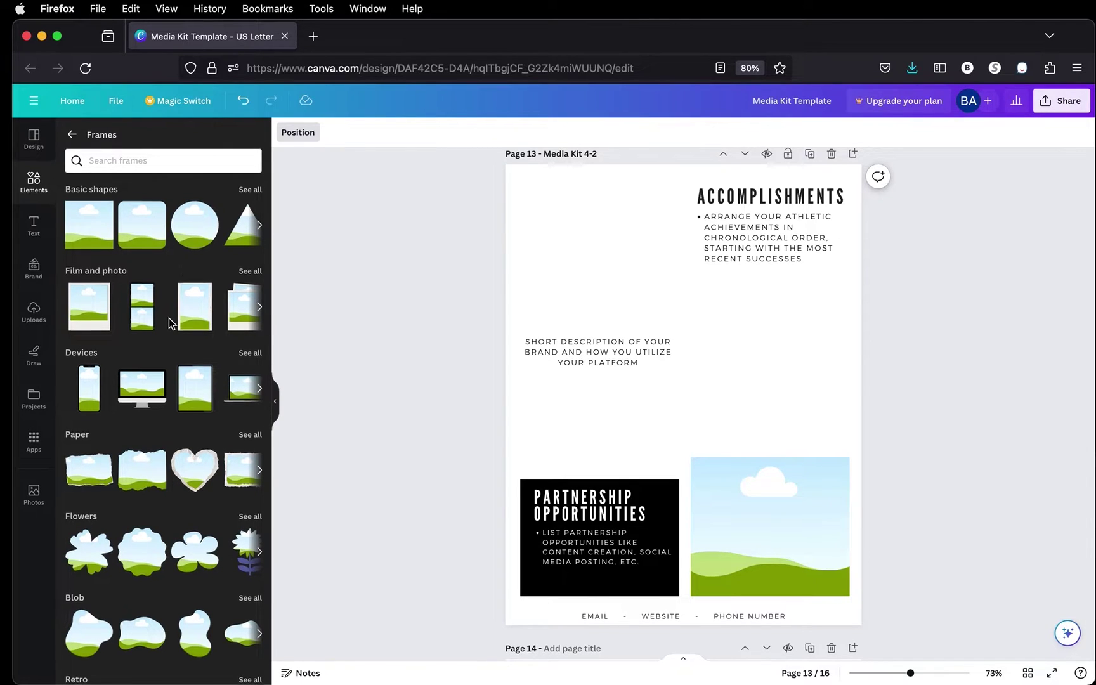
scroll(170, 323, down, 2)
scroll(170, 323, down, 5)
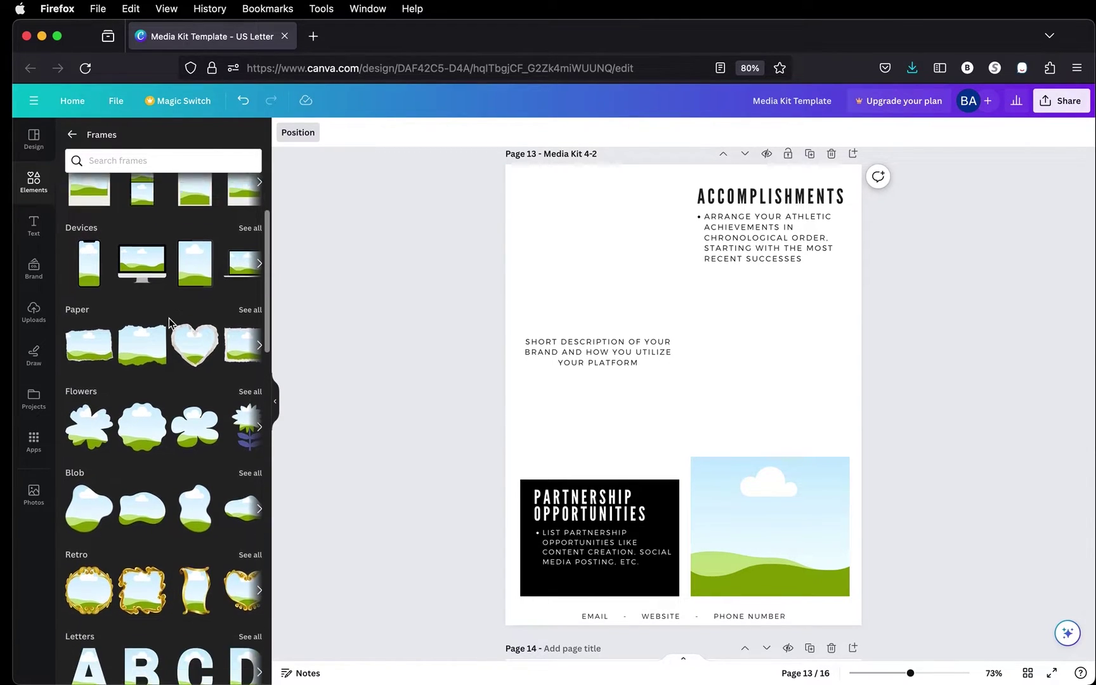
scroll(157, 309, down, 3)
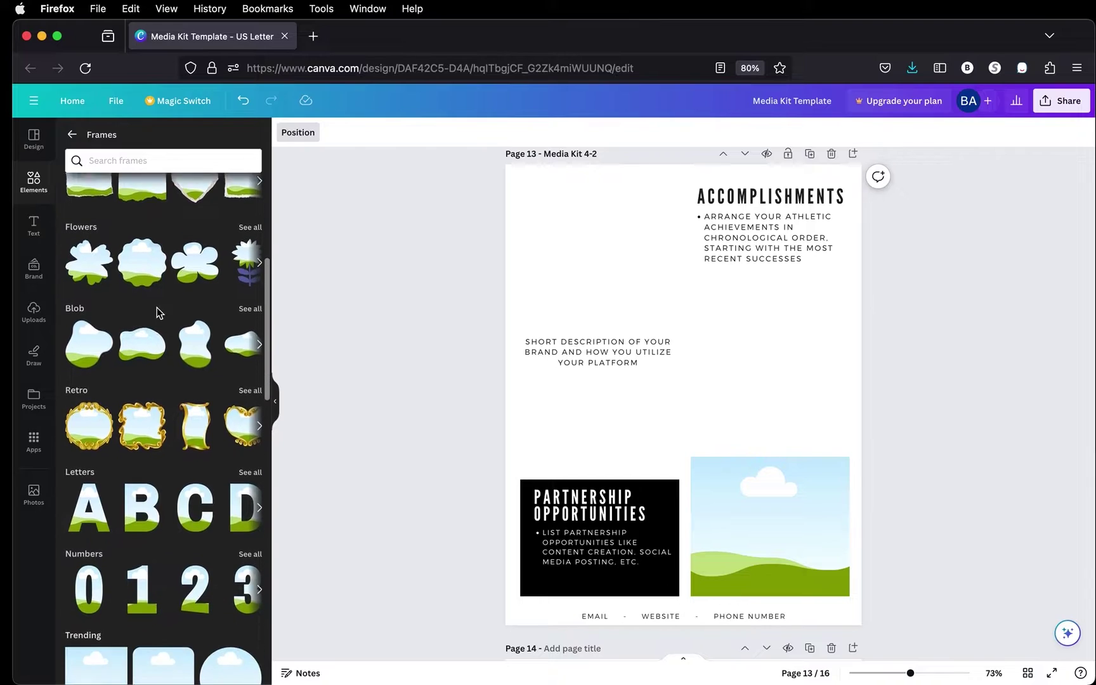
click(275, 401)
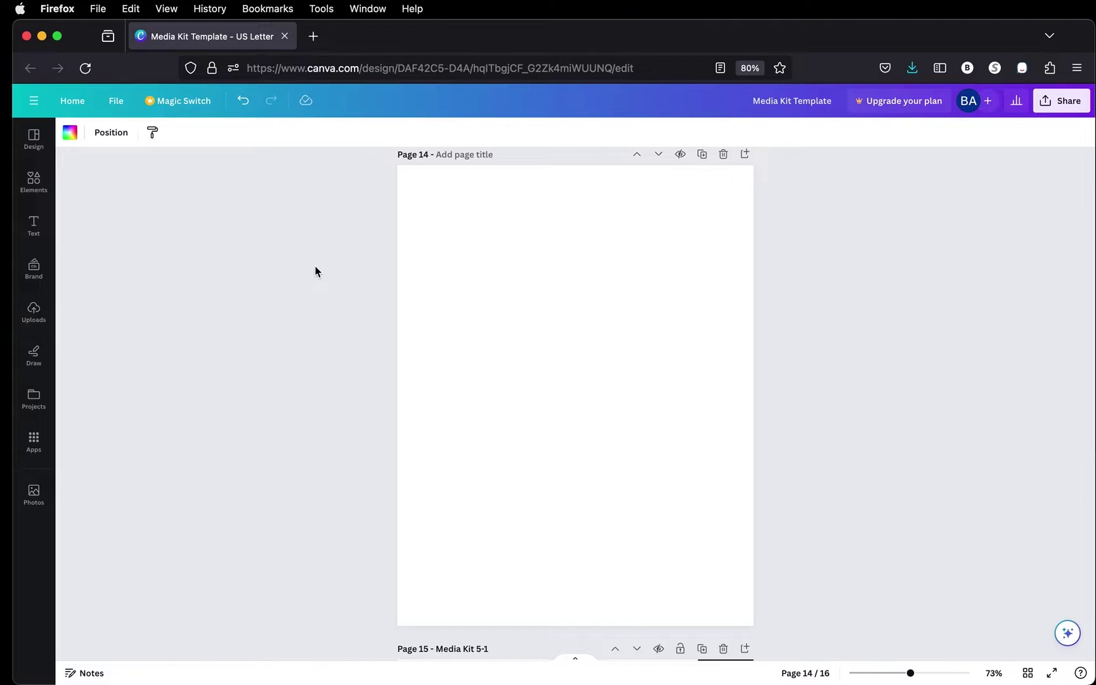
Add a heading at the top of page 14 reading 'Full Name'.
click(34, 226)
scroll(182, 339, down, 4)
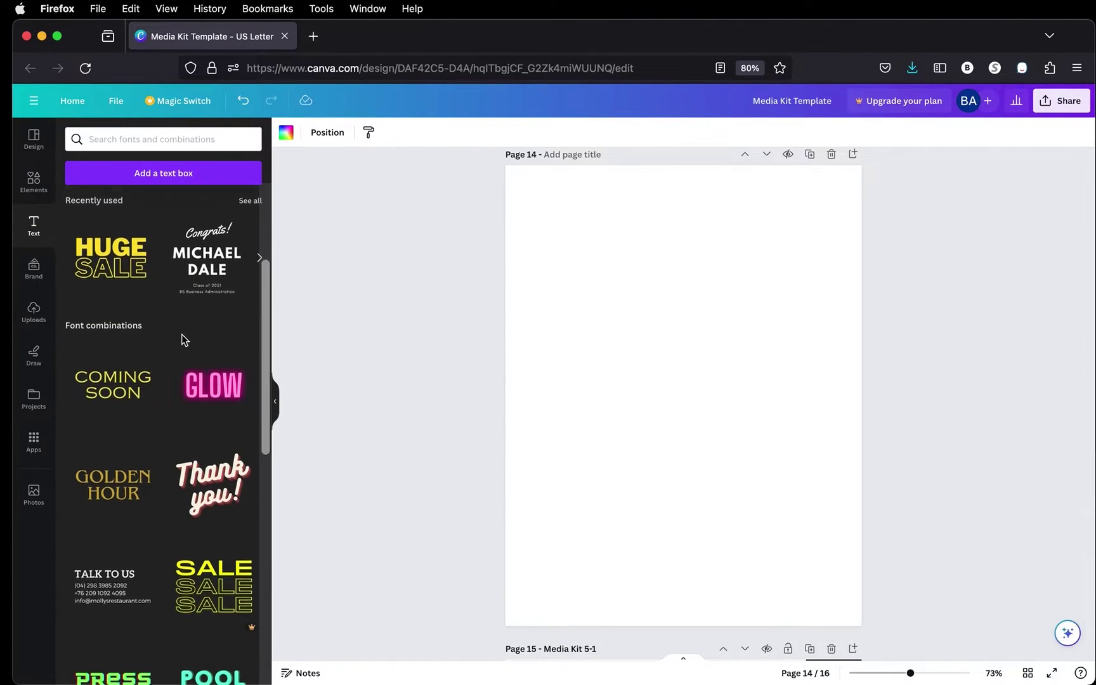
scroll(182, 339, up, 8)
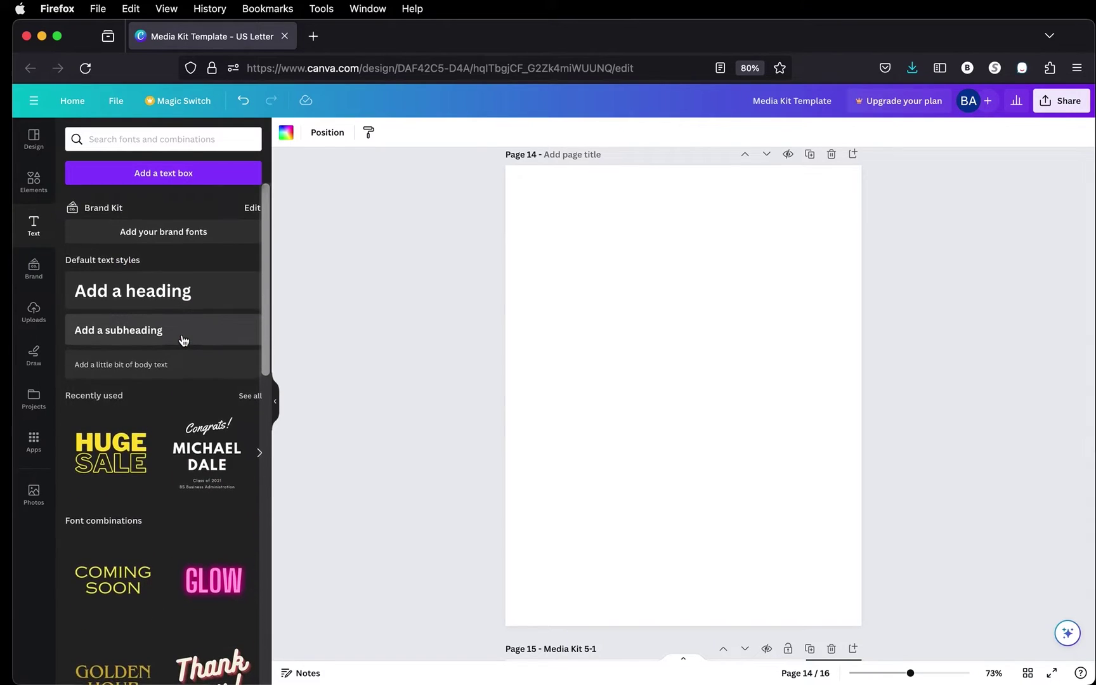
click(144, 298)
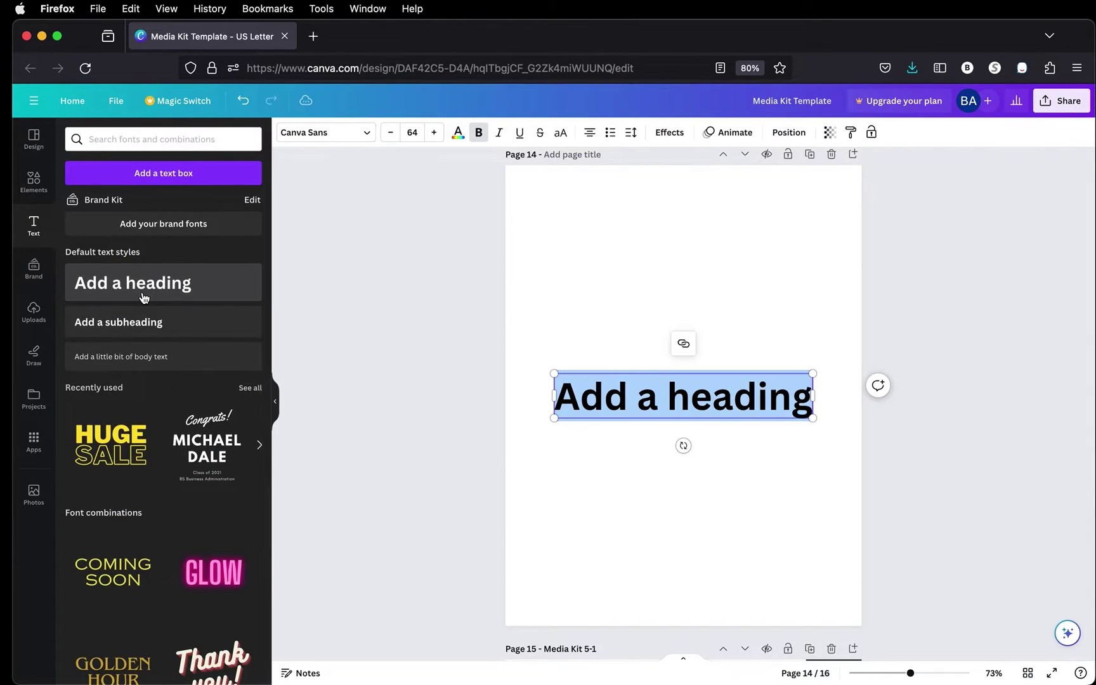
click(551, 335)
drag(654, 404, 655, 206)
click(675, 204)
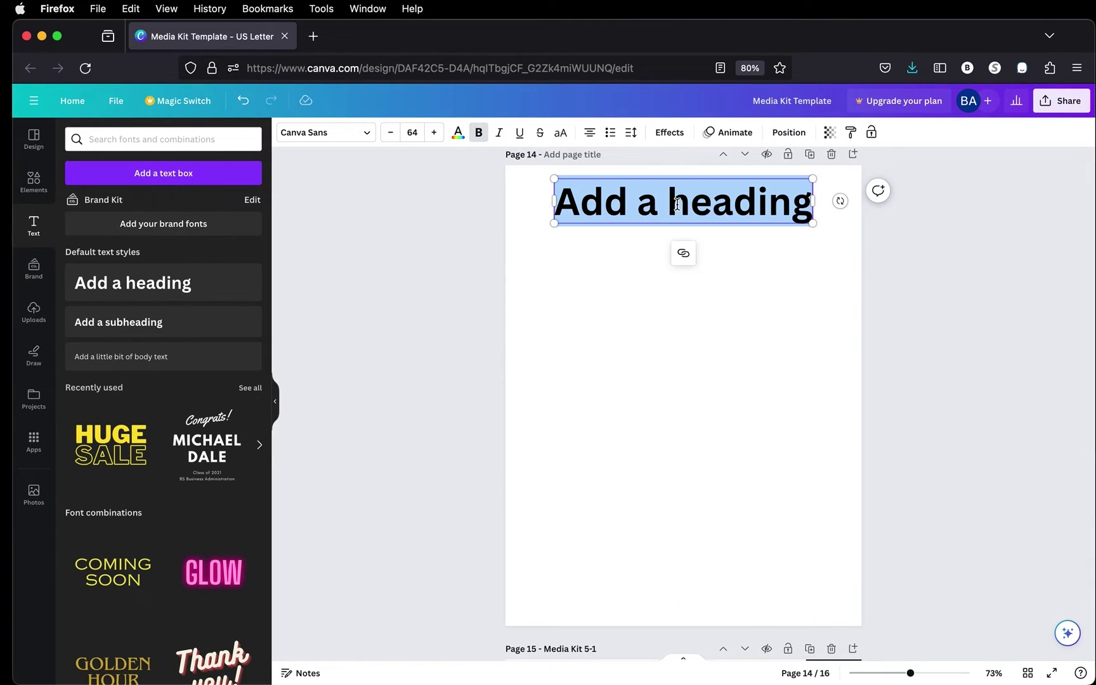
text(Full Name)
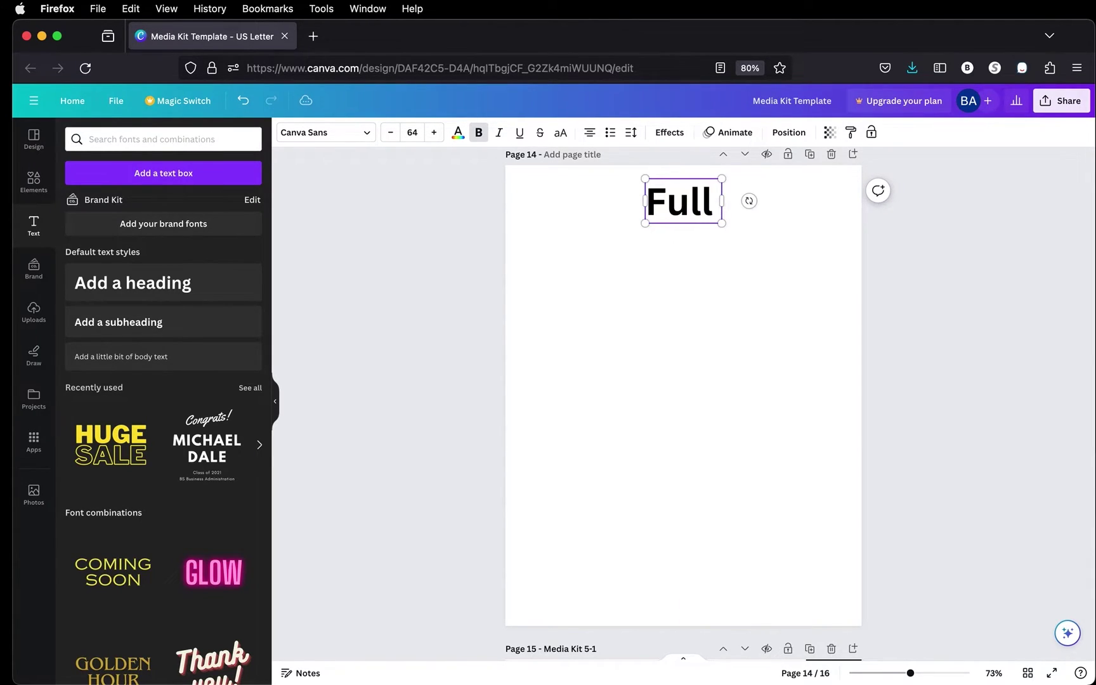
click(767, 272)
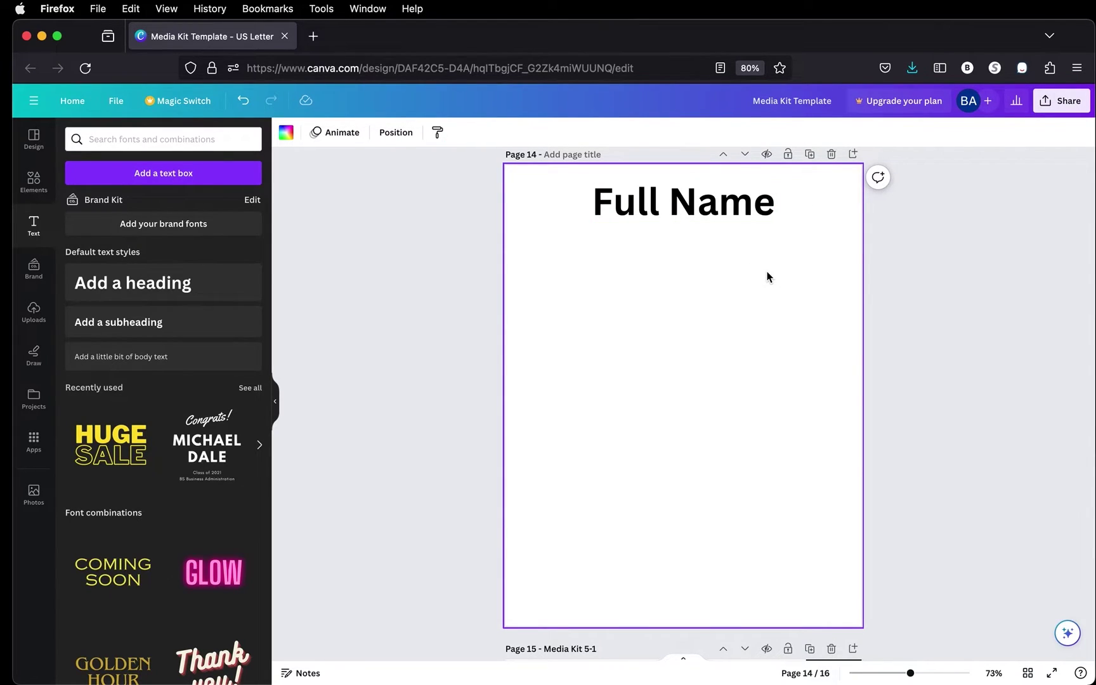
Try the rounded Background text effect on Full Name, then undo it.
click(747, 217)
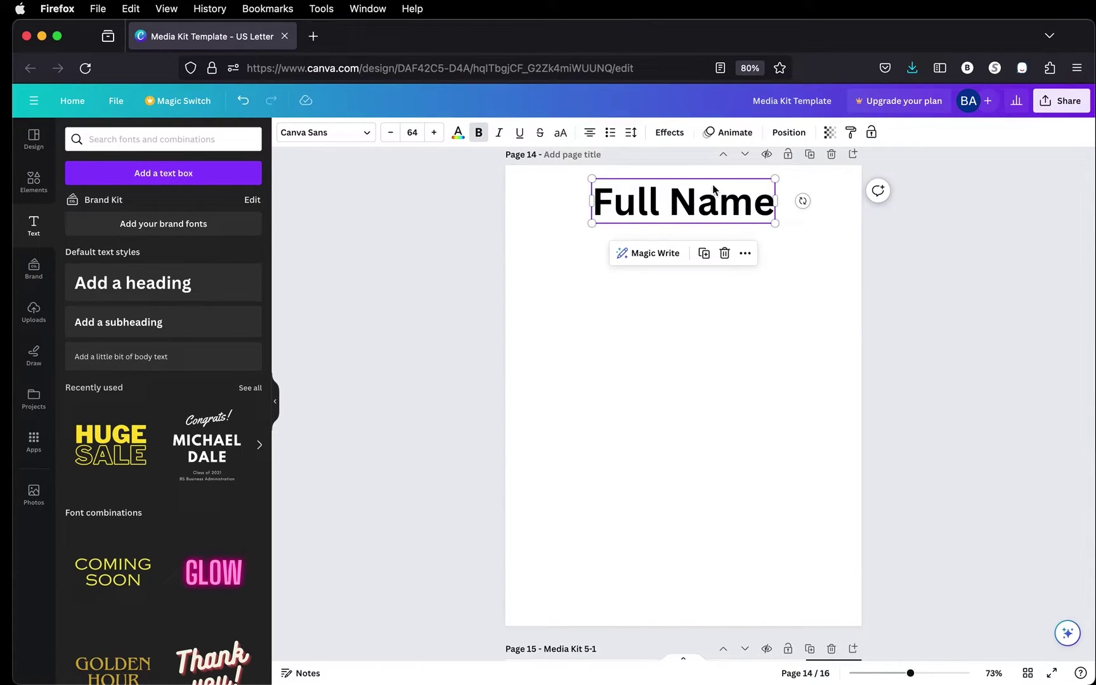
click(662, 137)
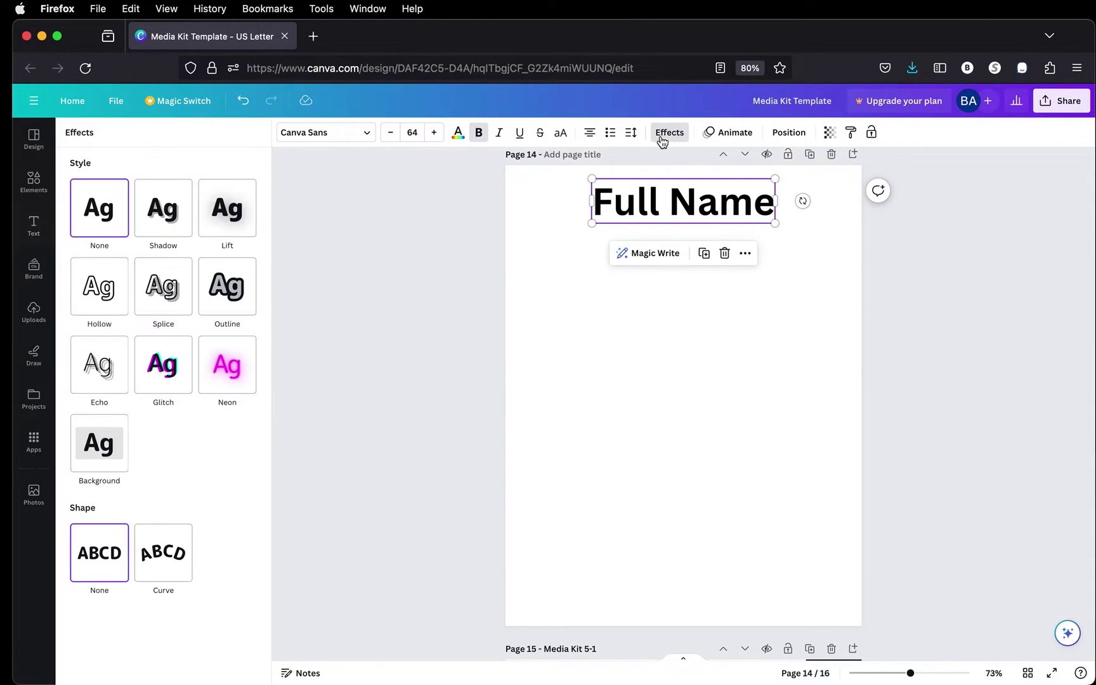
click(99, 454)
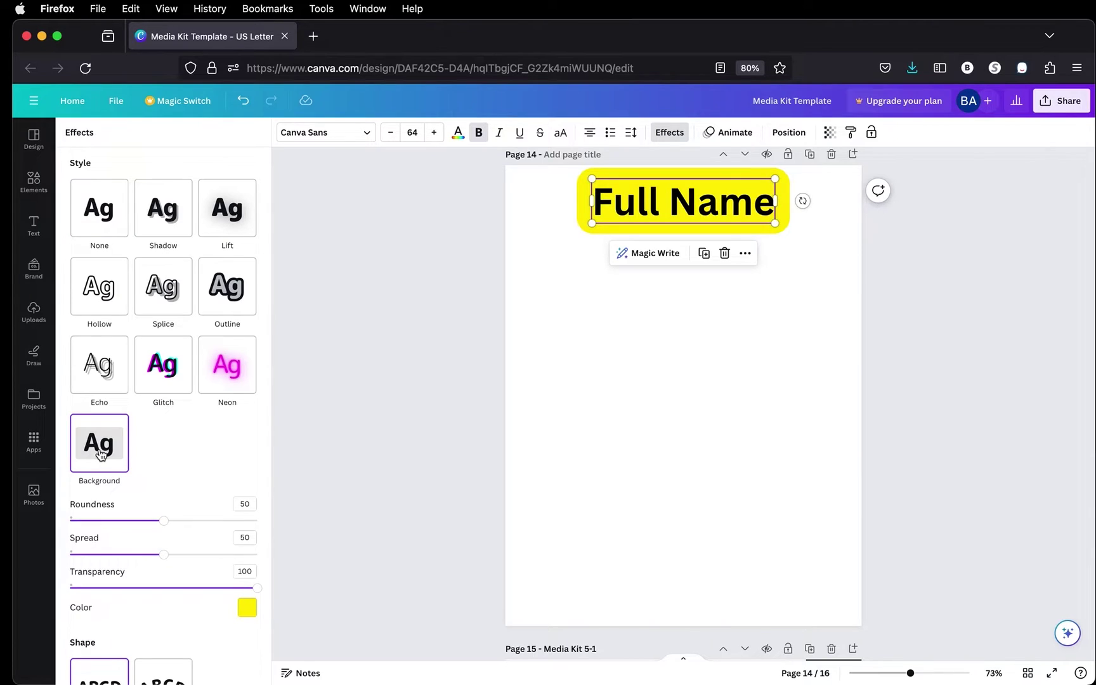
key(super+z)
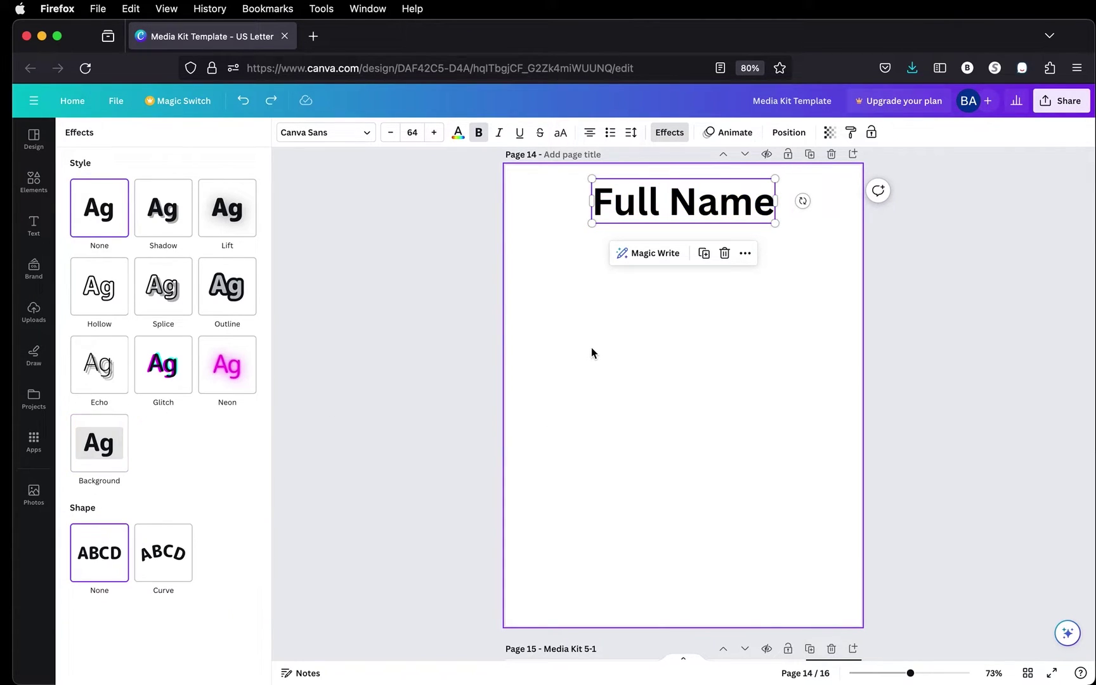
click(592, 347)
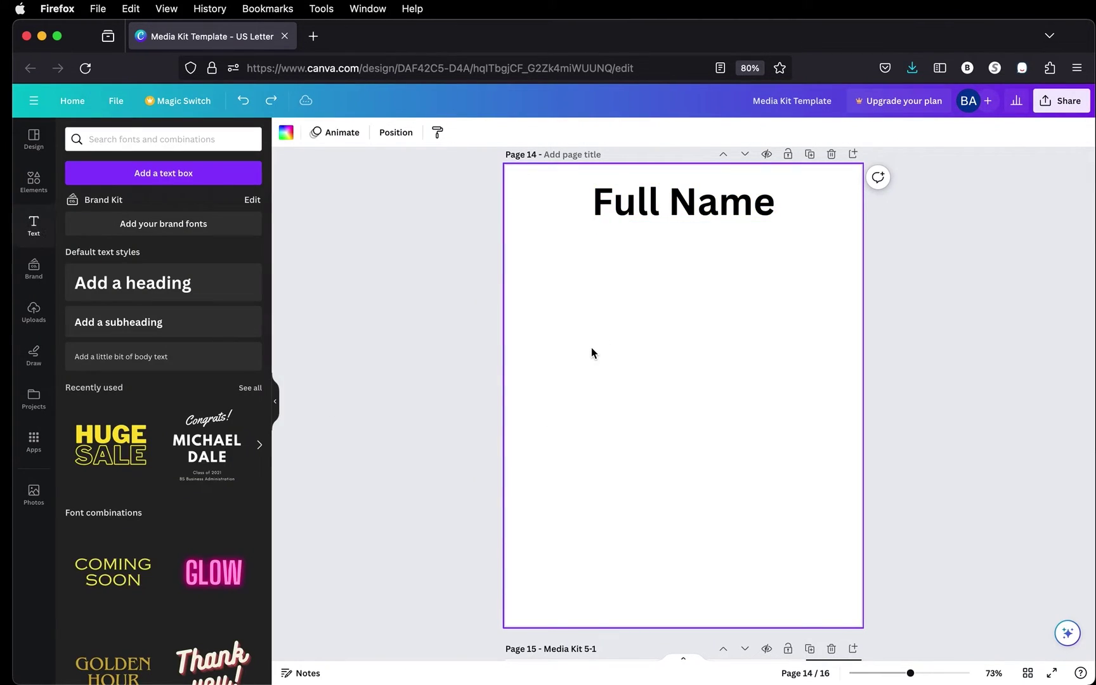
click(31, 182)
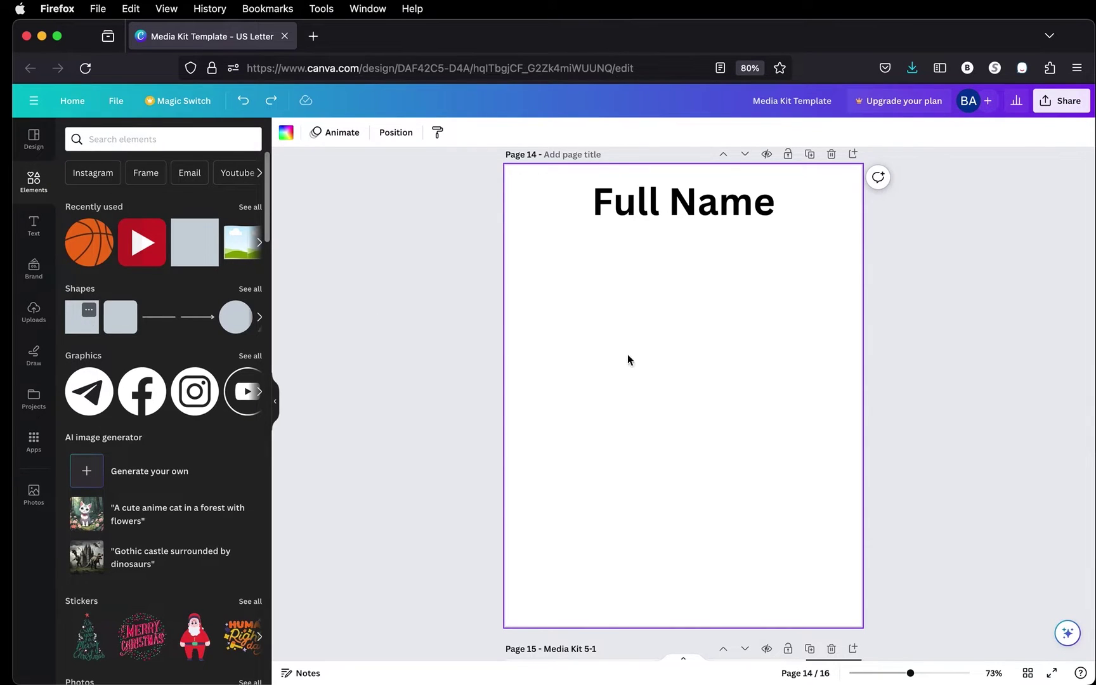
Stretch a square into a full-width bar behind the heading and colour it dark blue.
drag(628, 360, 624, 355)
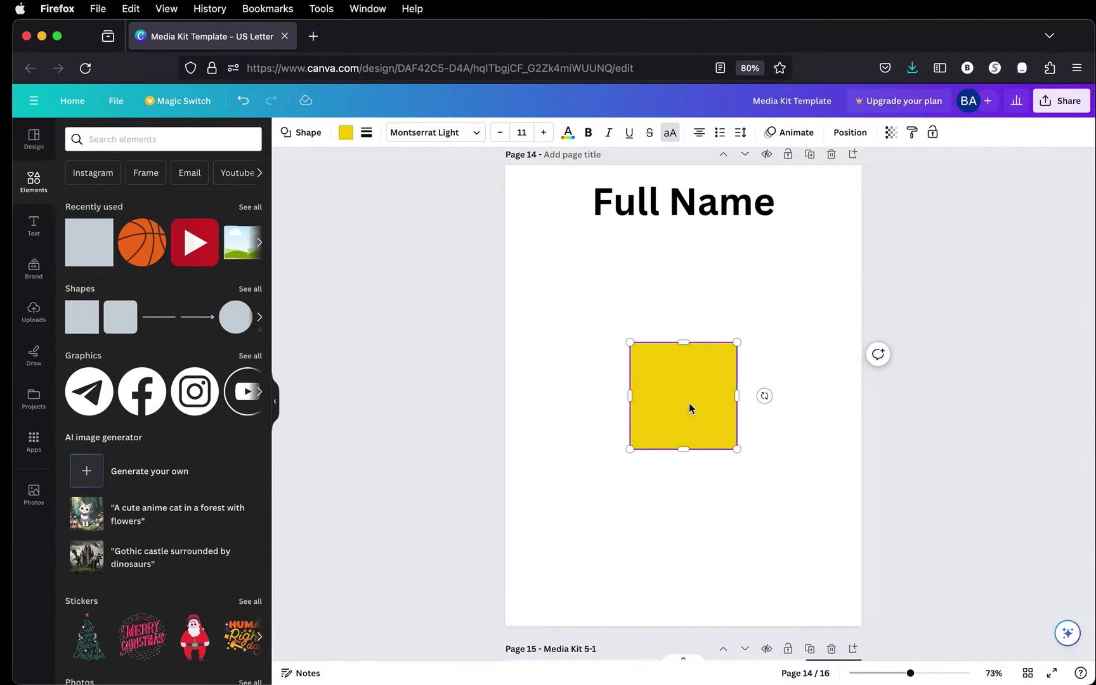
click(592, 367)
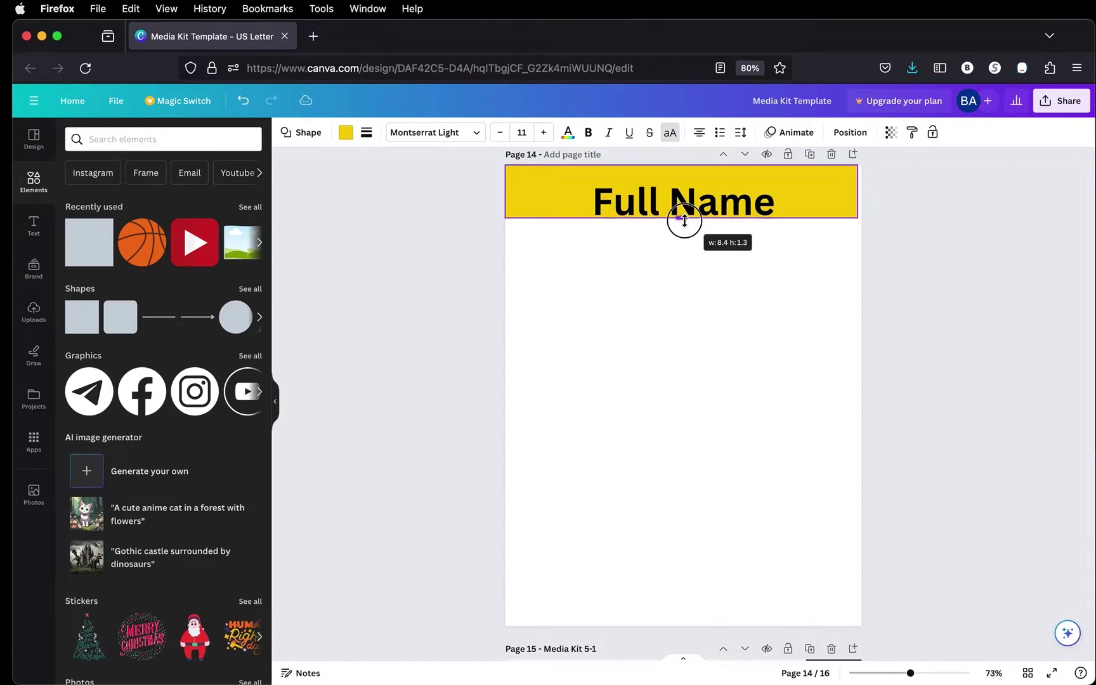
drag(682, 223, 684, 227)
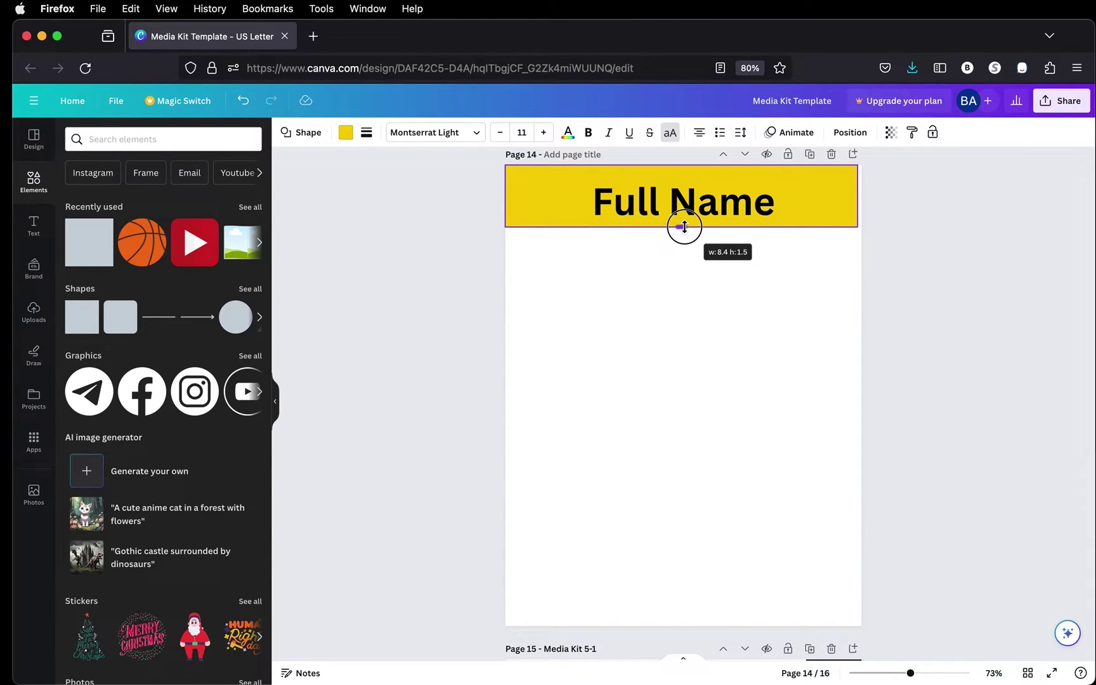
mouse_move(684, 227)
mouse_down()
mouse_move(682, 262)
mouse_move(683, 227)
mouse_move(683, 237)
mouse_up()
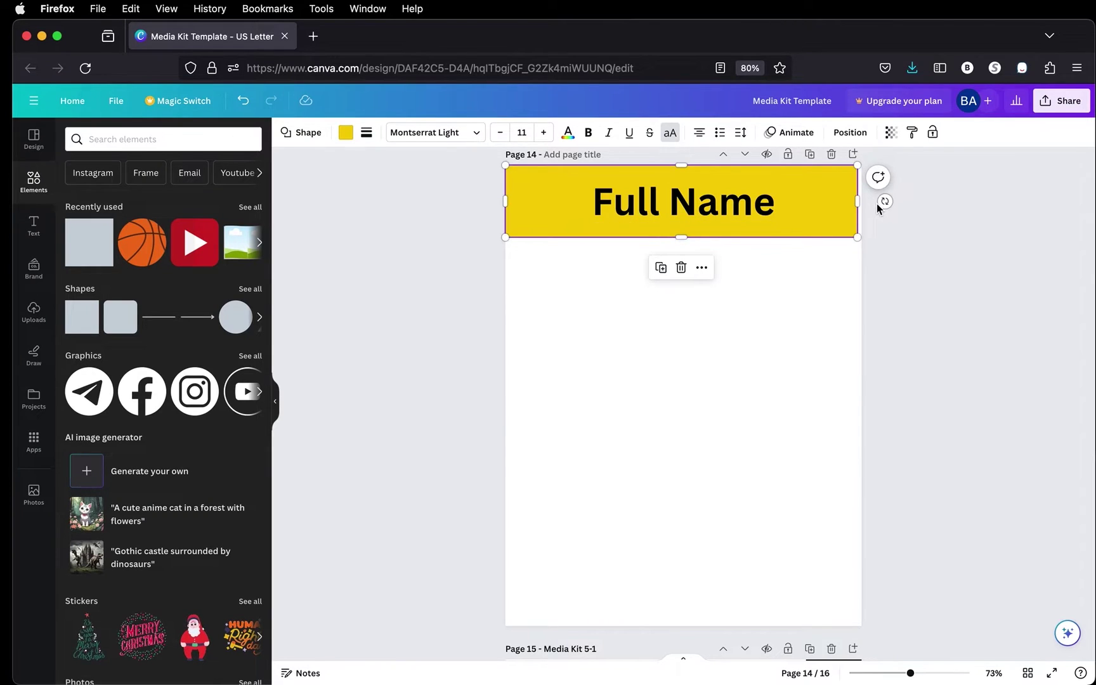
drag(859, 202, 862, 201)
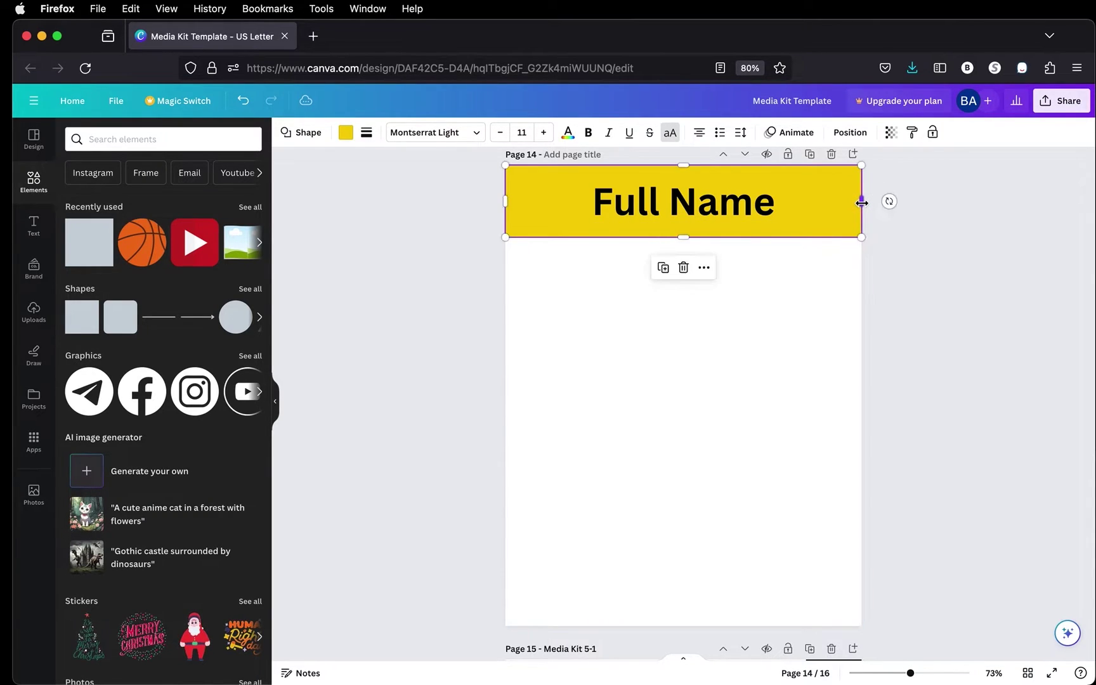
click(346, 132)
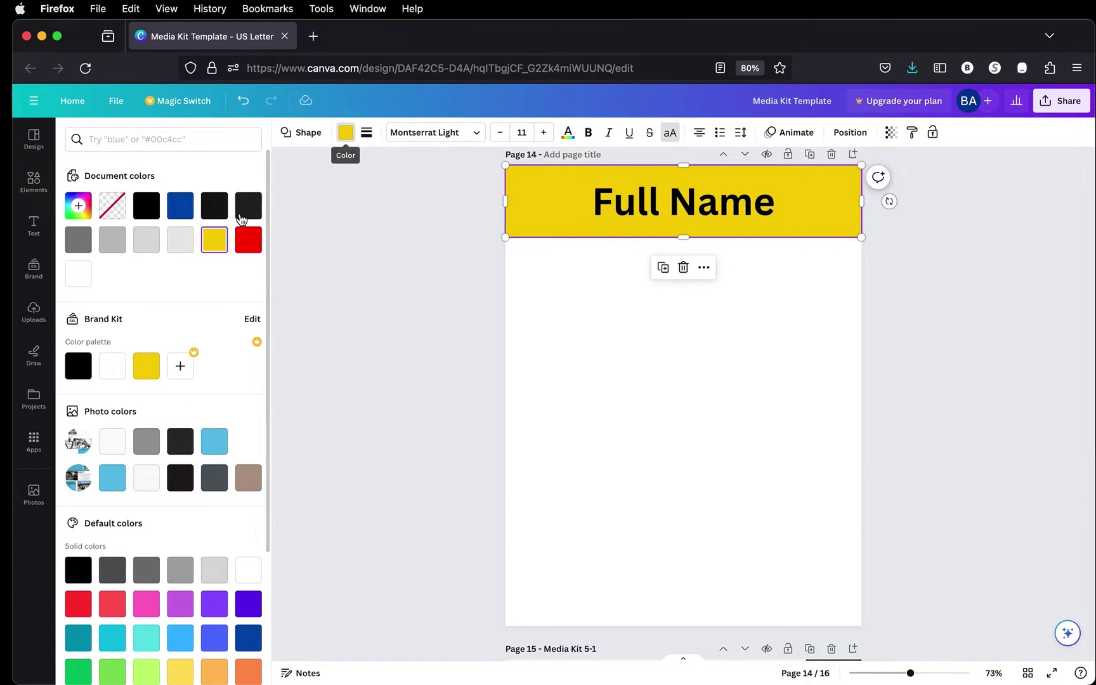
click(181, 207)
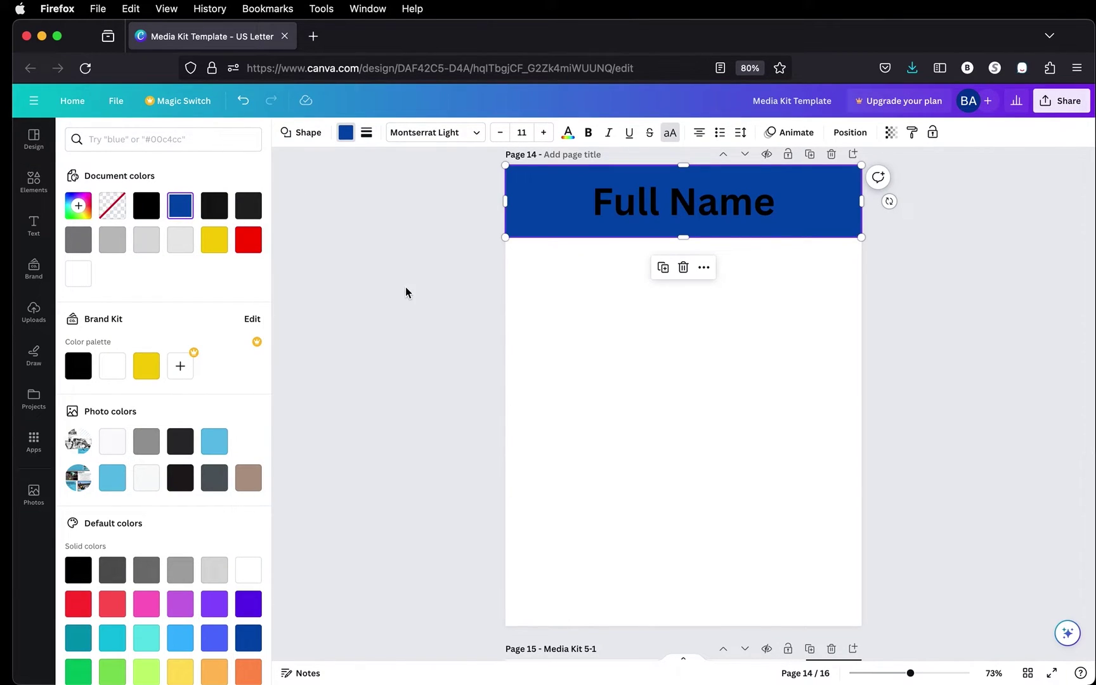
key(Escape)
key(Escape)
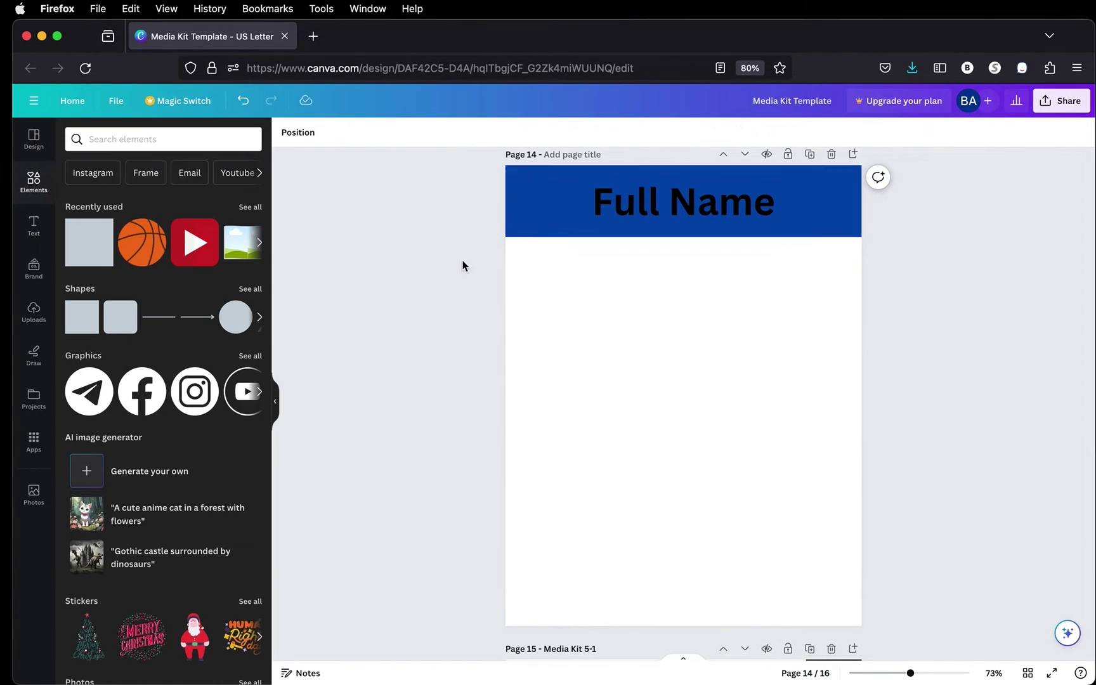
Make the Full Name heading text white.
click(635, 212)
click(458, 133)
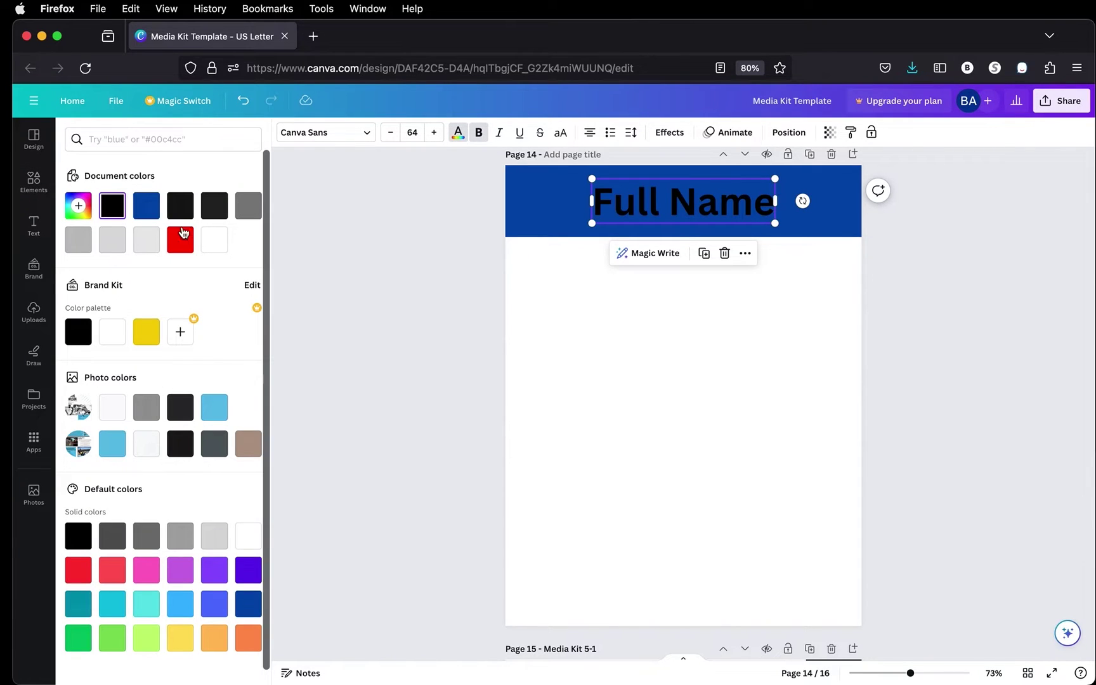
click(214, 241)
key(Escape)
key(Escape)
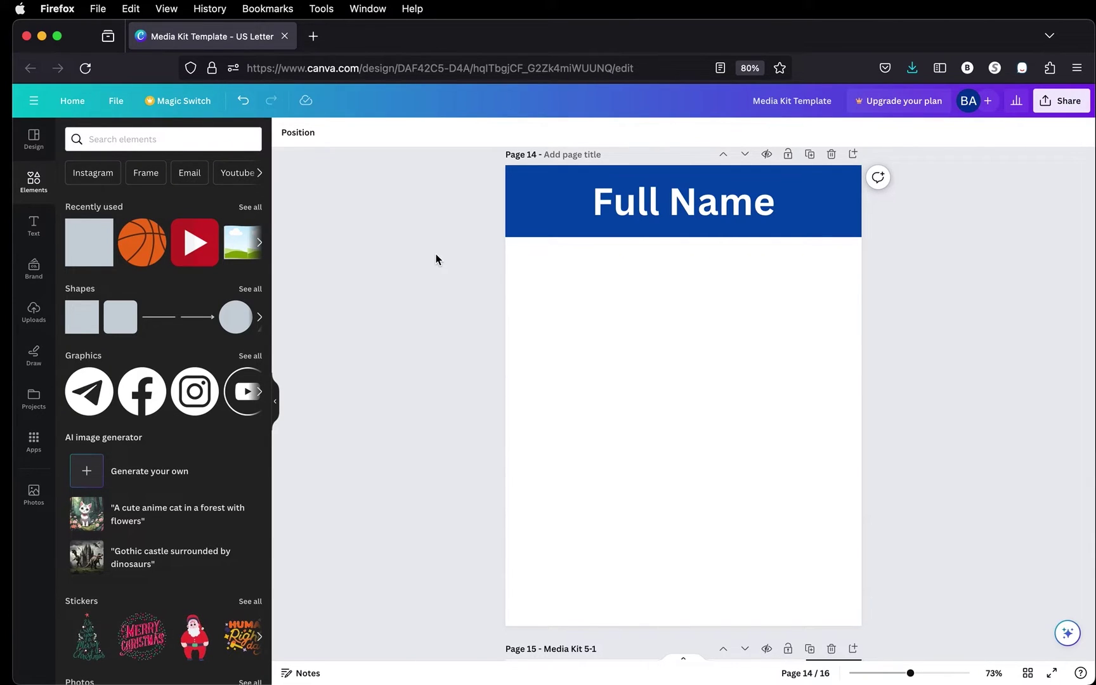
Add a square image frame under the banner, resize it, then delete it.
scroll(139, 264, down, 15)
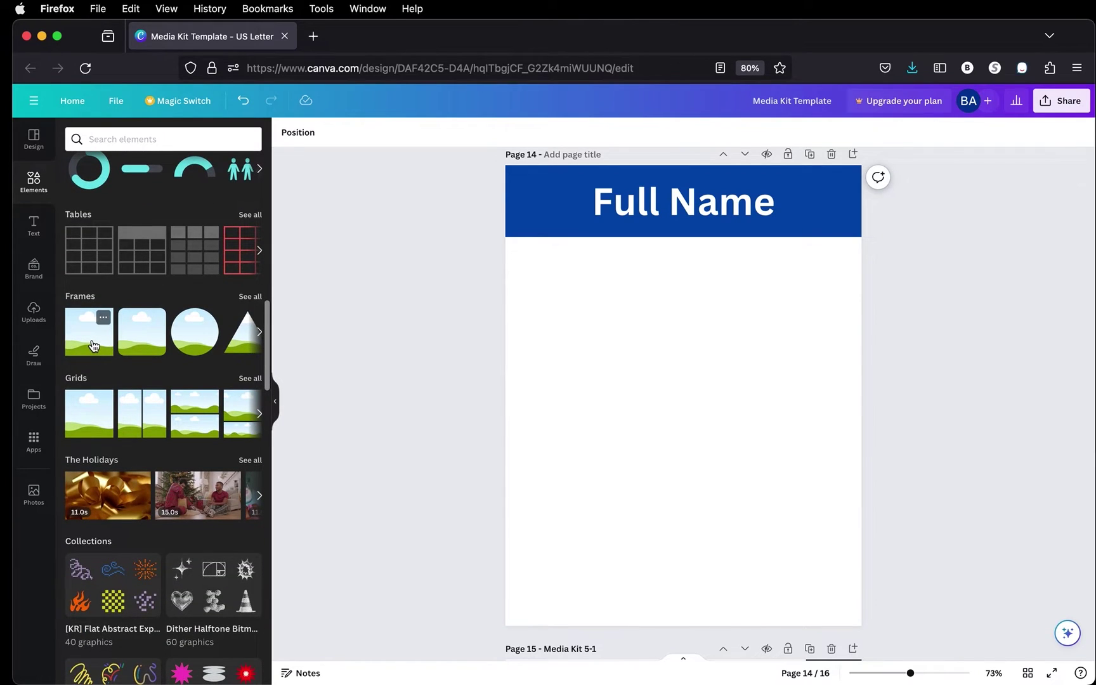
click(93, 345)
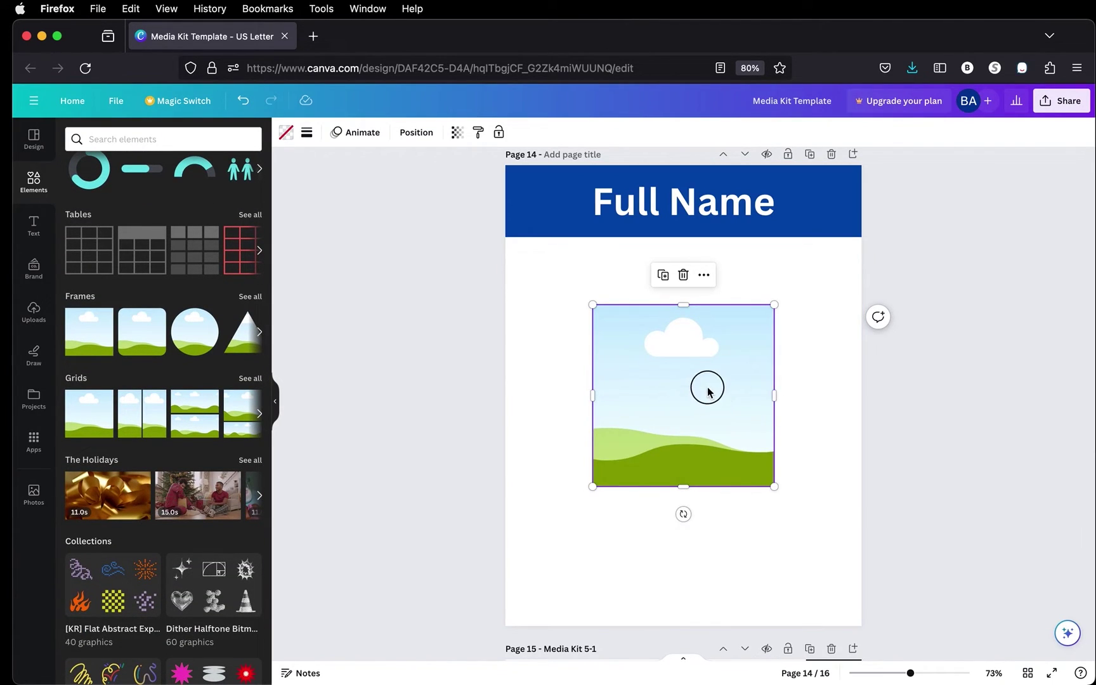
drag(707, 386, 714, 343)
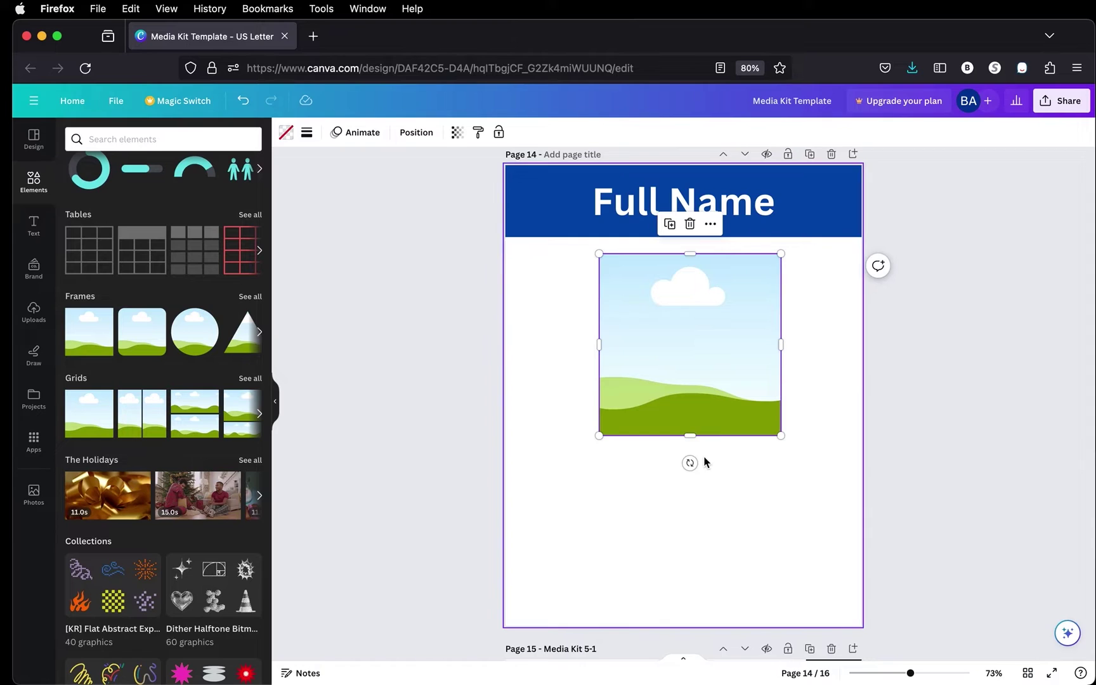
drag(690, 439, 702, 534)
drag(596, 392, 553, 392)
drag(780, 391, 823, 391)
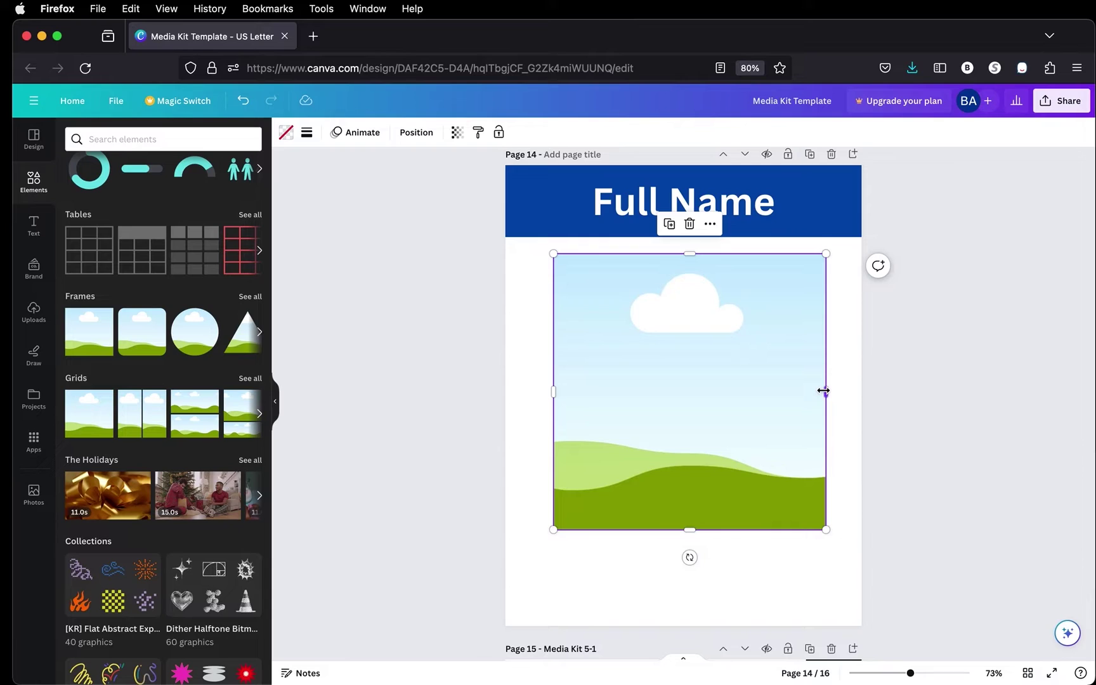
click(935, 407)
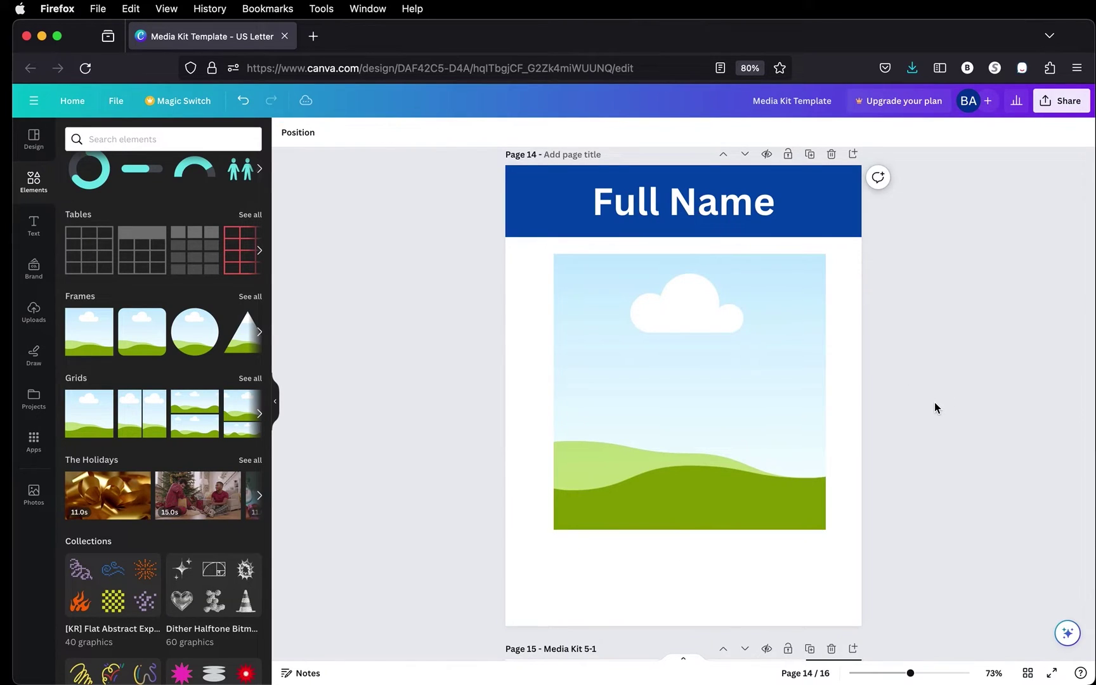
click(717, 394)
key(Delete)
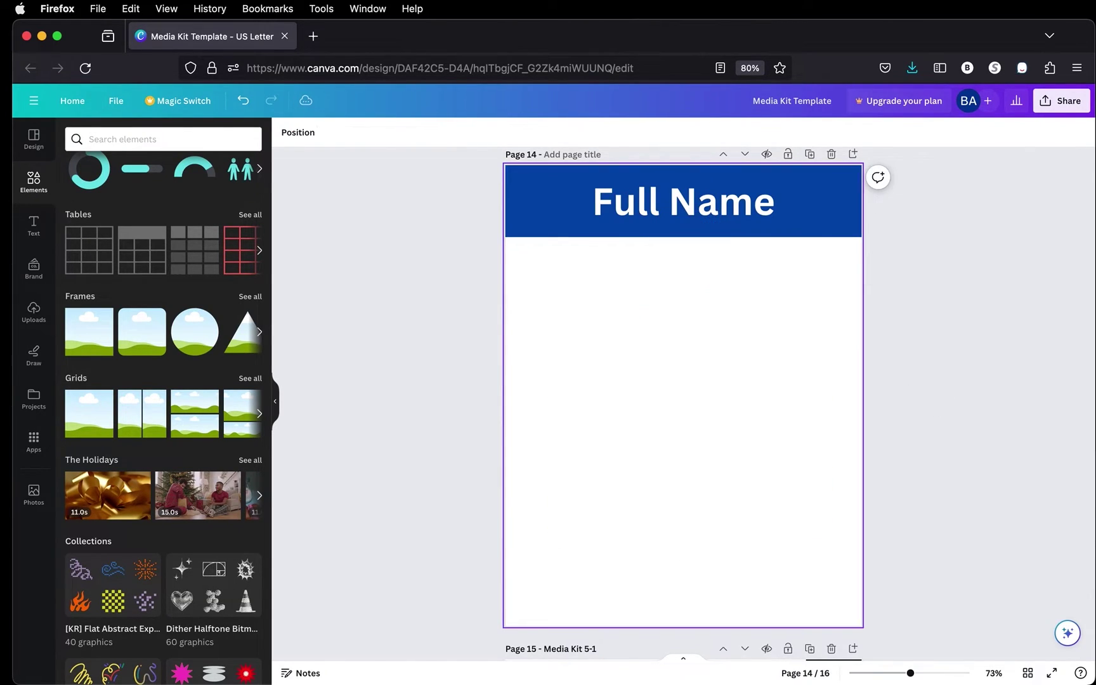
Add a 2x2 image grid from Grids below the Full Name banner.
click(250, 378)
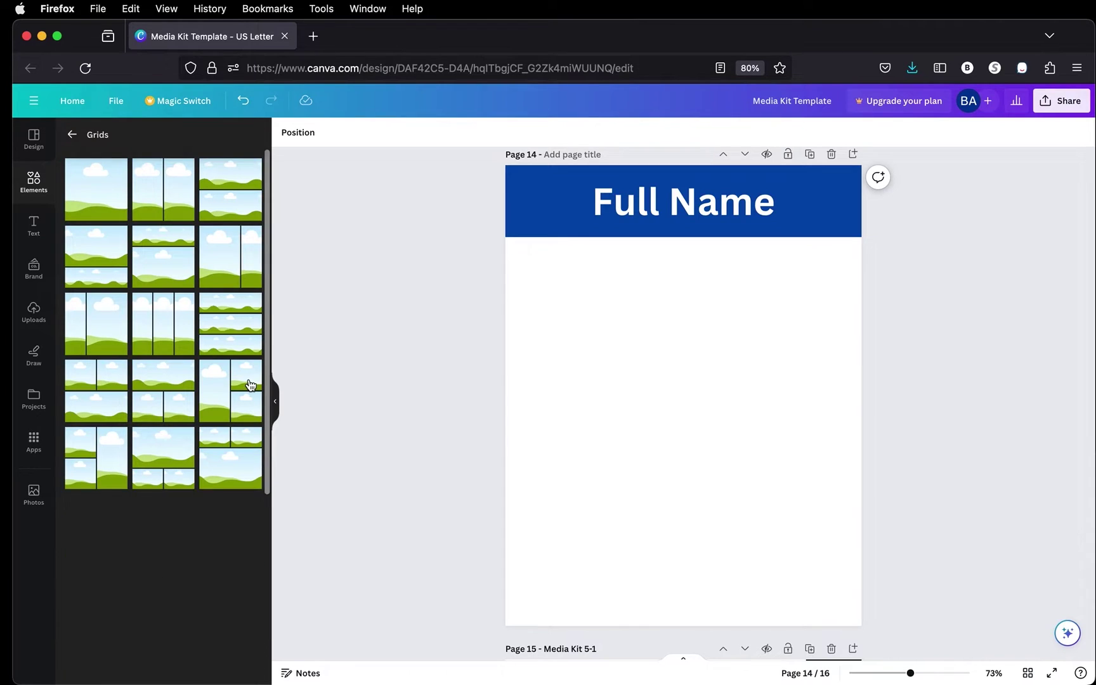
scroll(180, 363, down, 15)
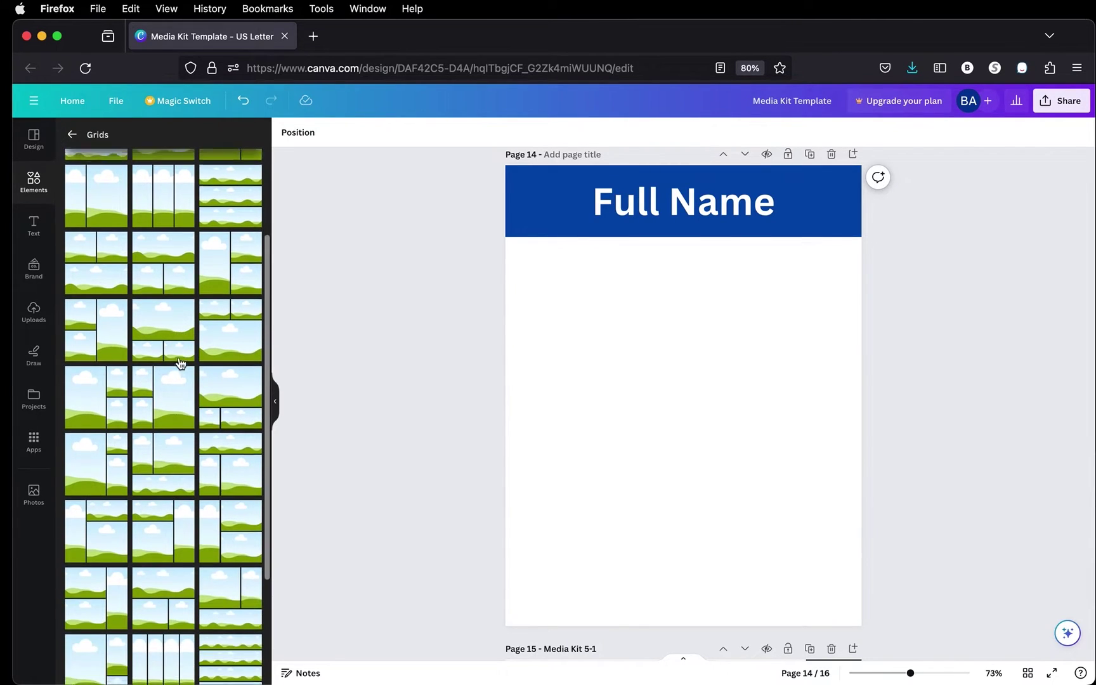
scroll(178, 362, down, 2)
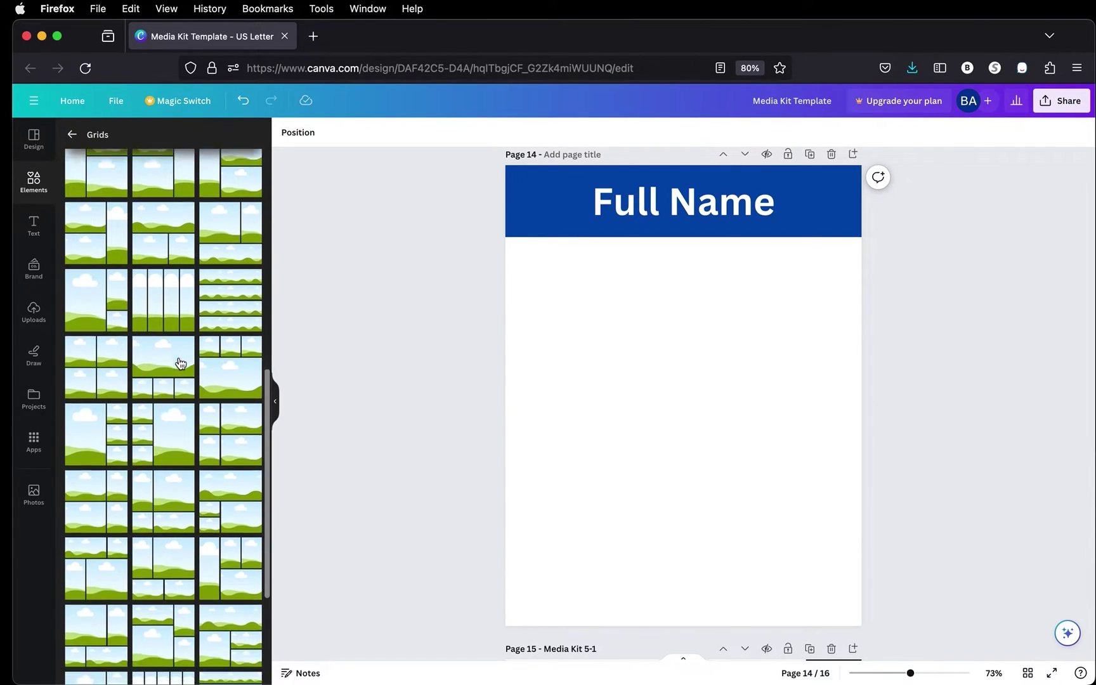
click(95, 362)
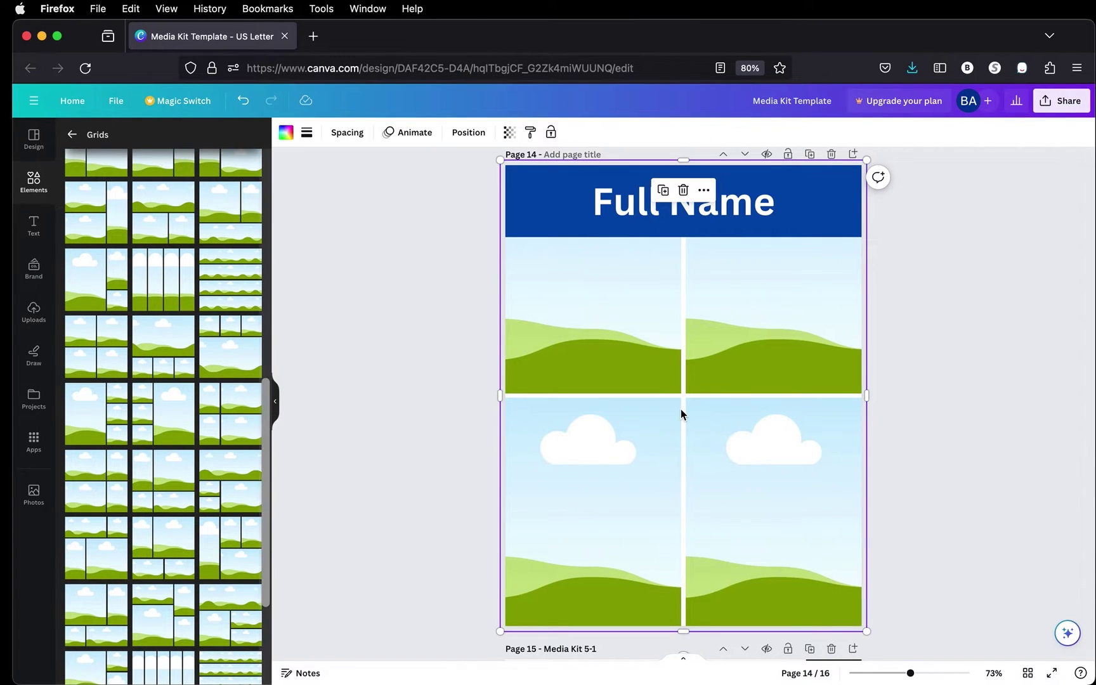
key(super+z)
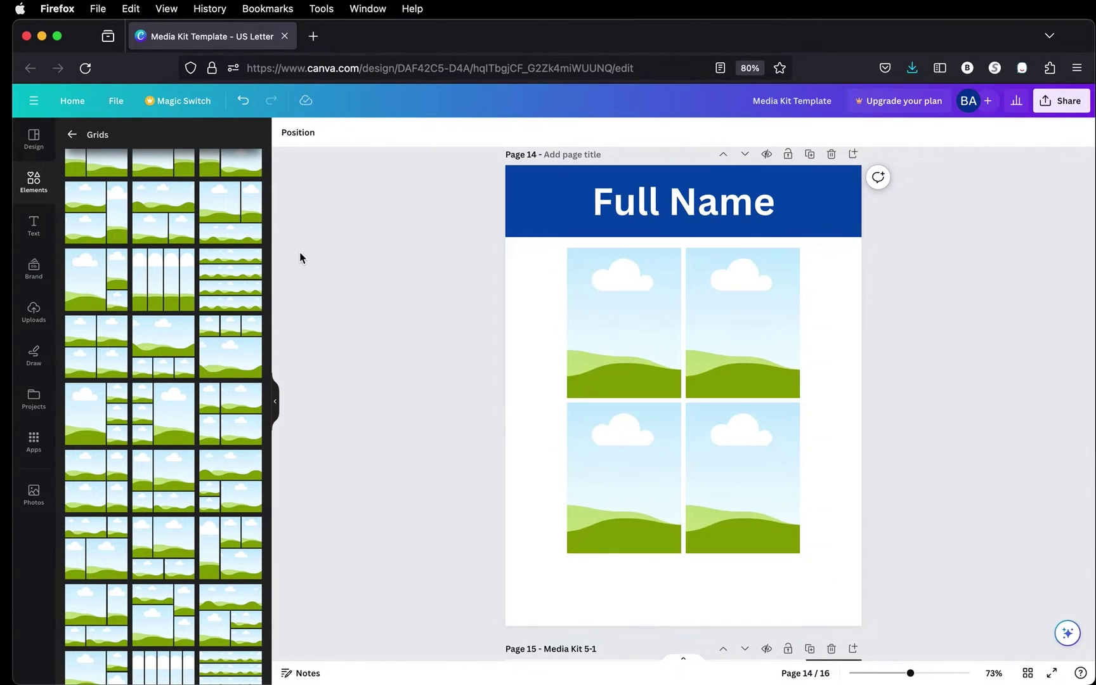
Add a subheading text box reading 'Title' centred below the image grid.
click(39, 227)
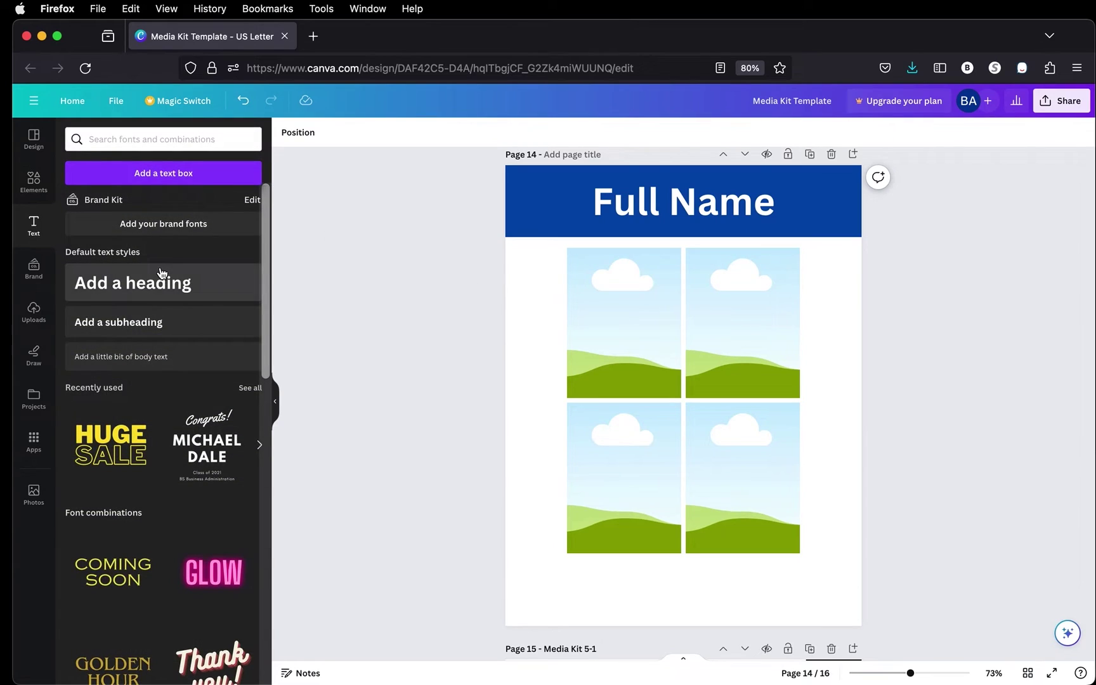
click(114, 325)
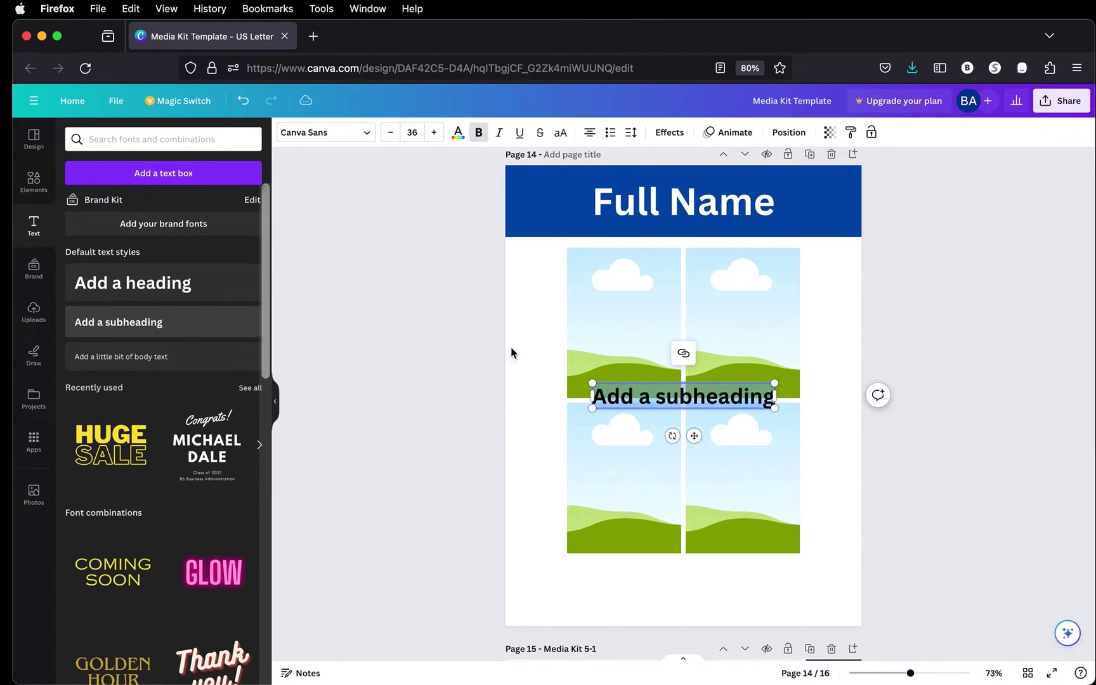
drag(694, 436, 701, 618)
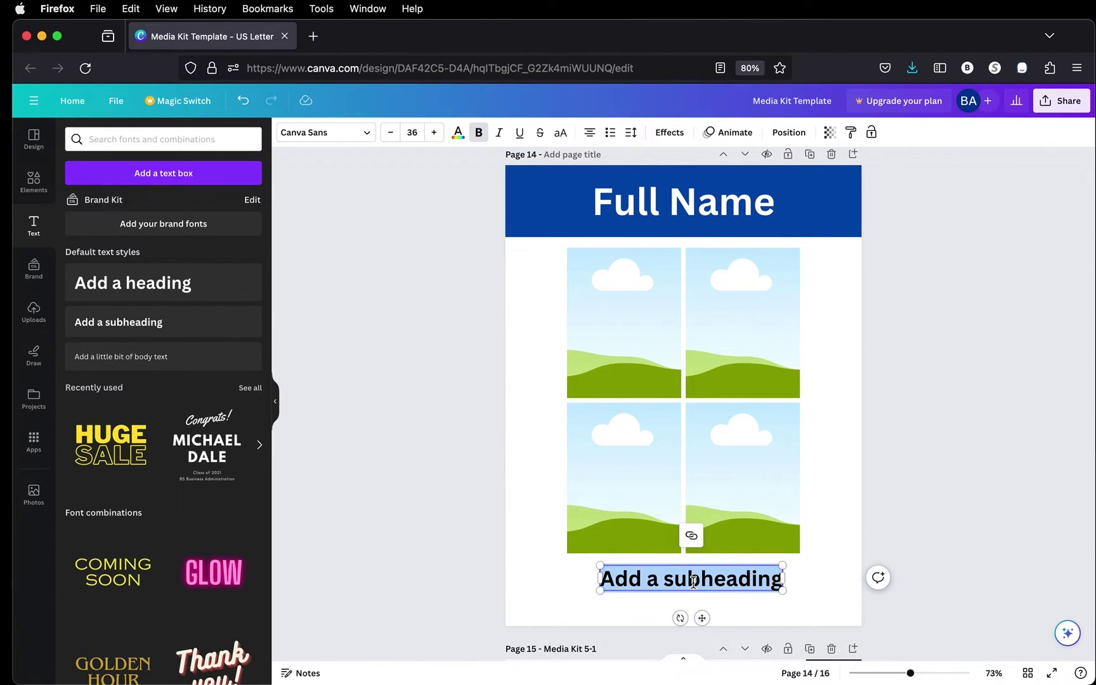
text(Title)
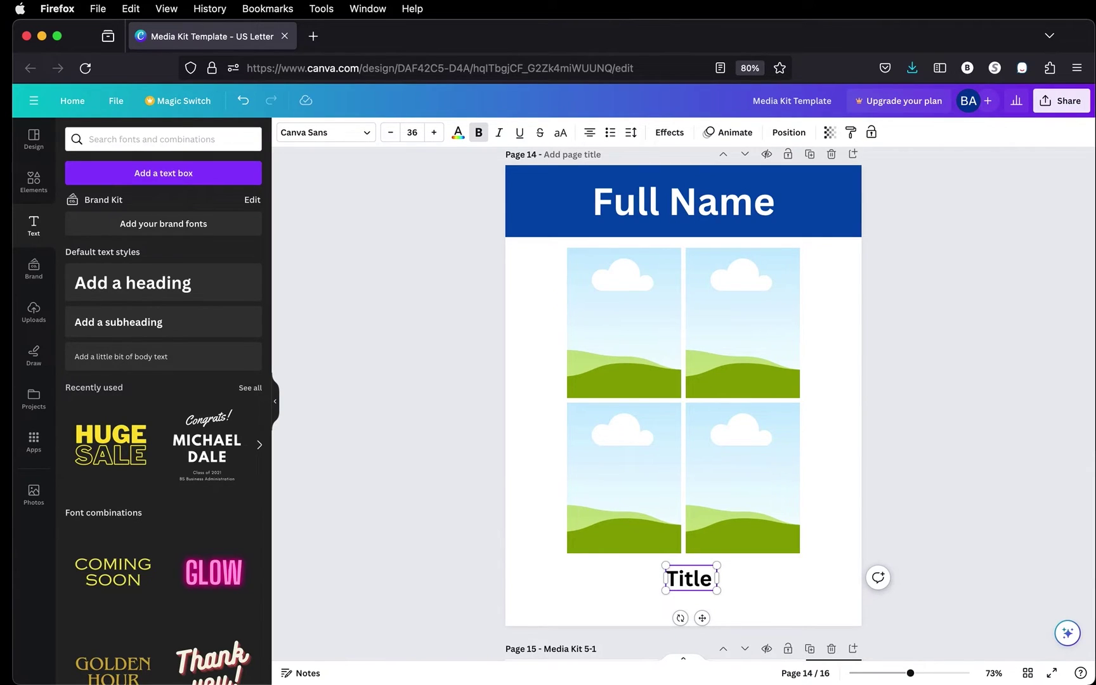
click(923, 512)
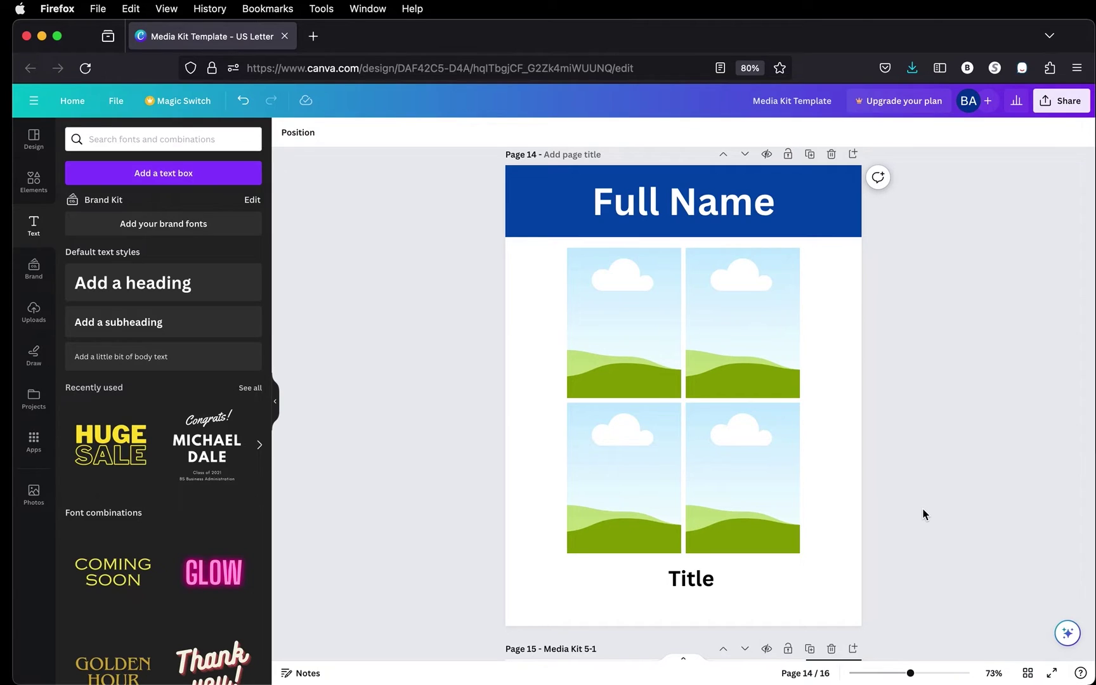
Duplicate the Title label, place the copy beside the grid's right edge, and rotate it vertical.
click(697, 582)
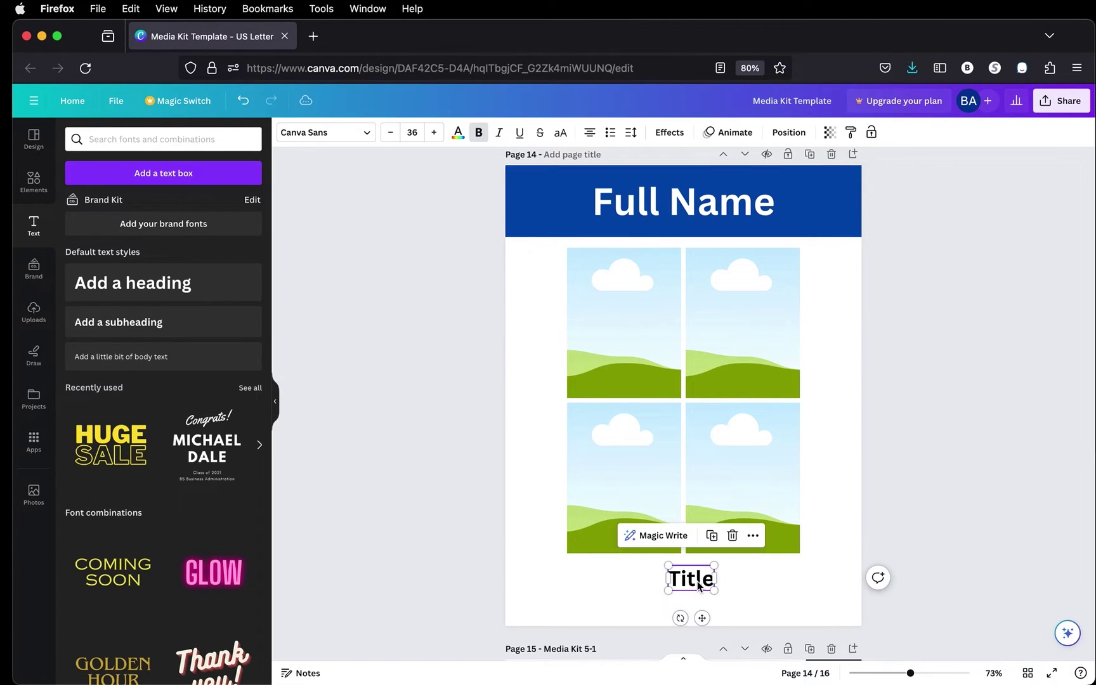
click(587, 584)
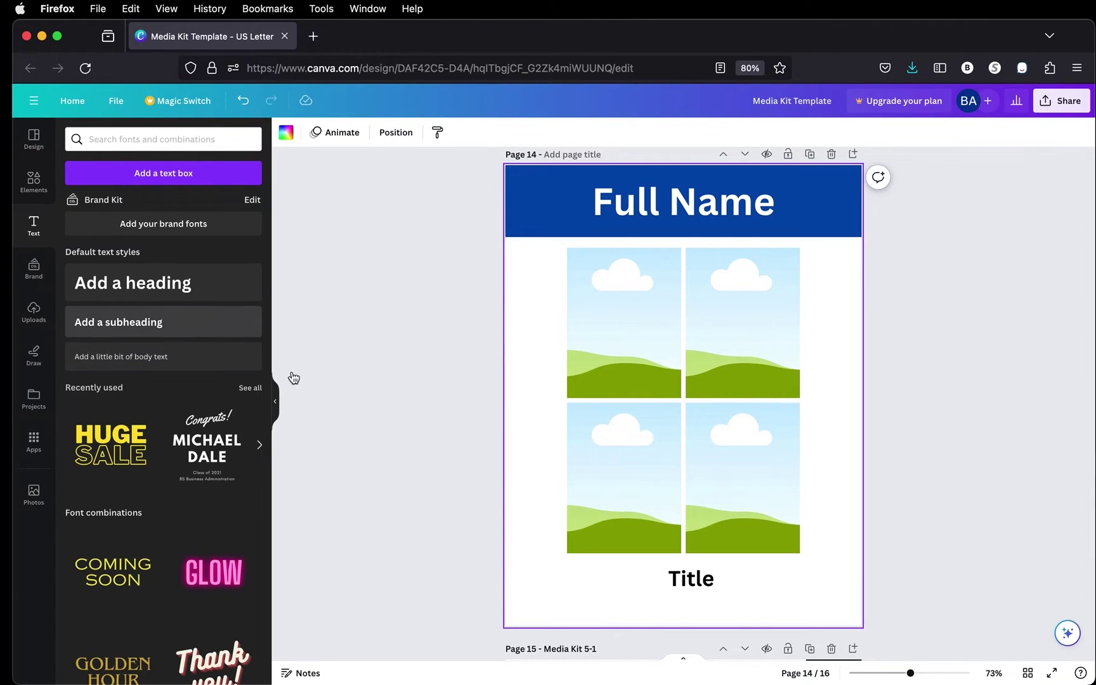
click(688, 580)
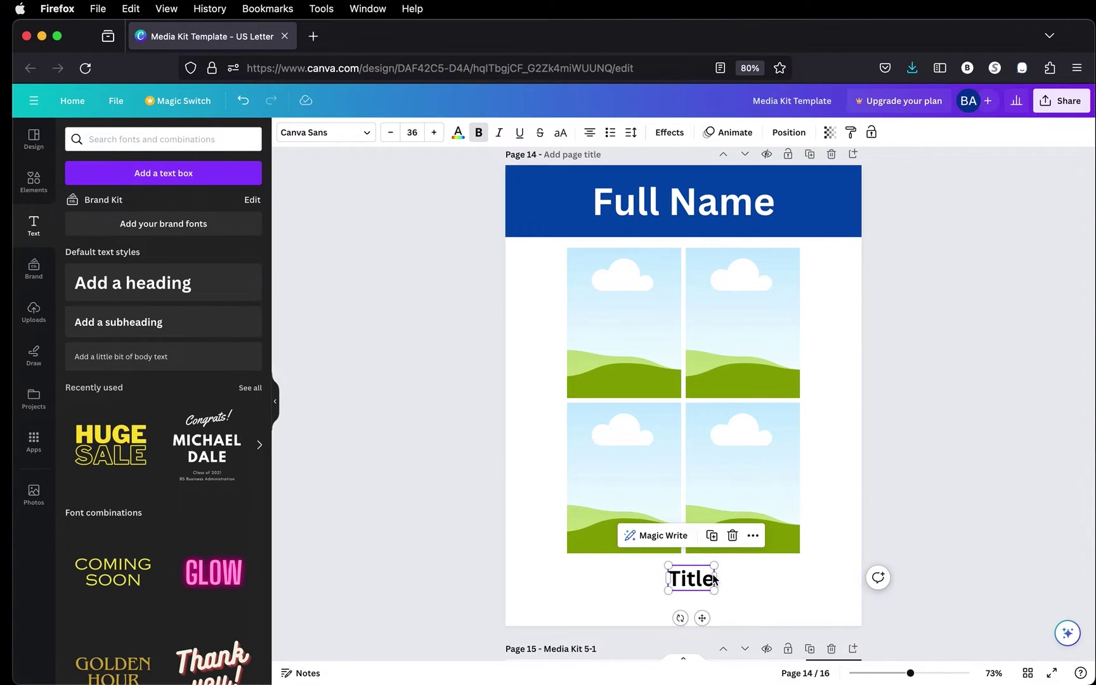
click(711, 537)
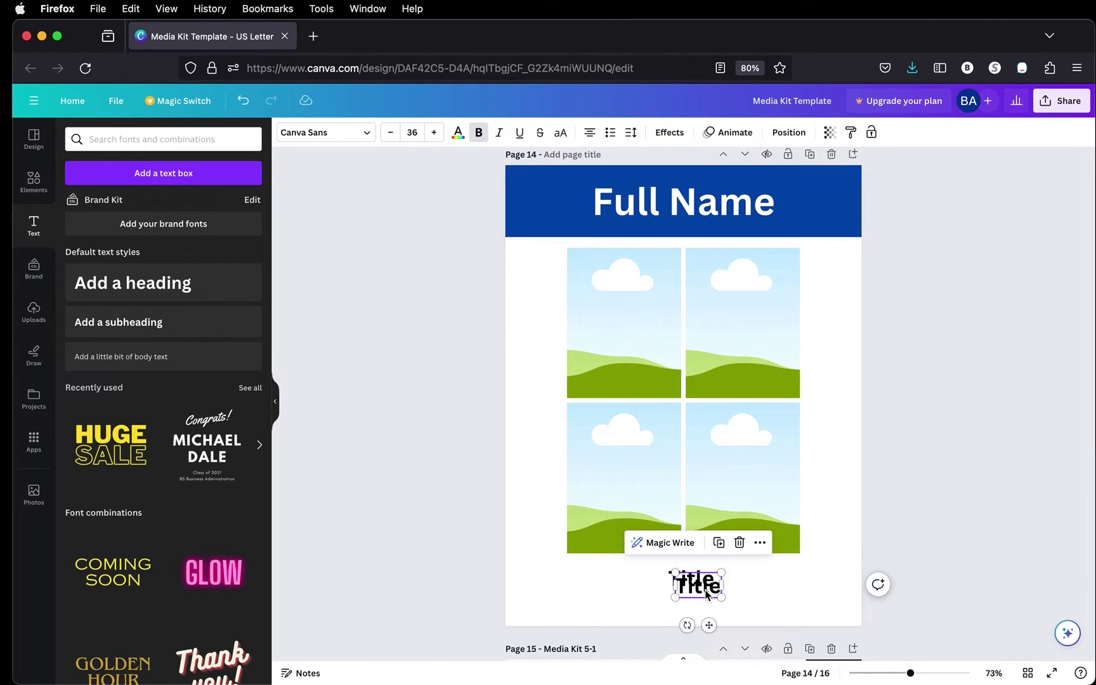
drag(698, 591, 839, 417)
click(814, 441)
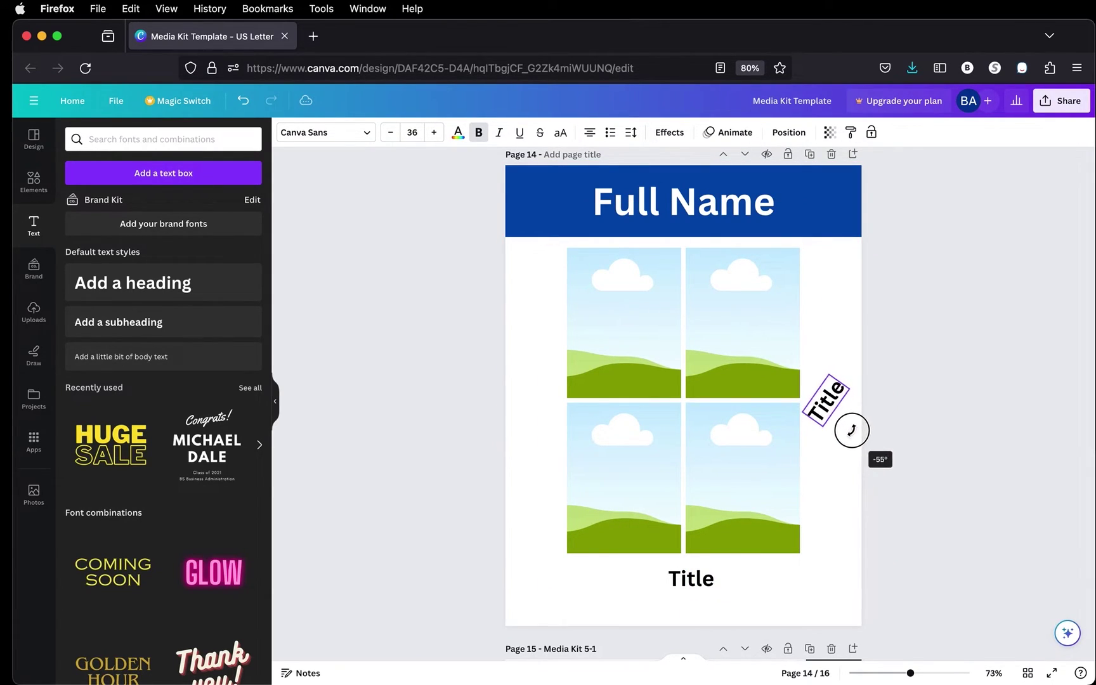
drag(852, 430, 838, 401)
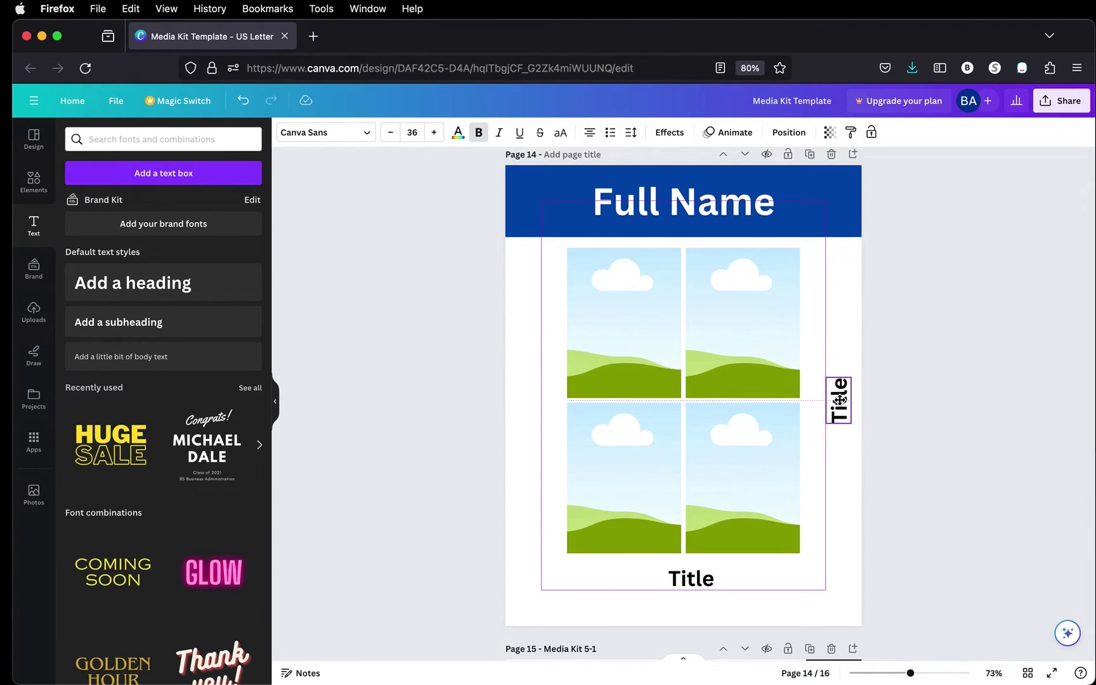
click(923, 468)
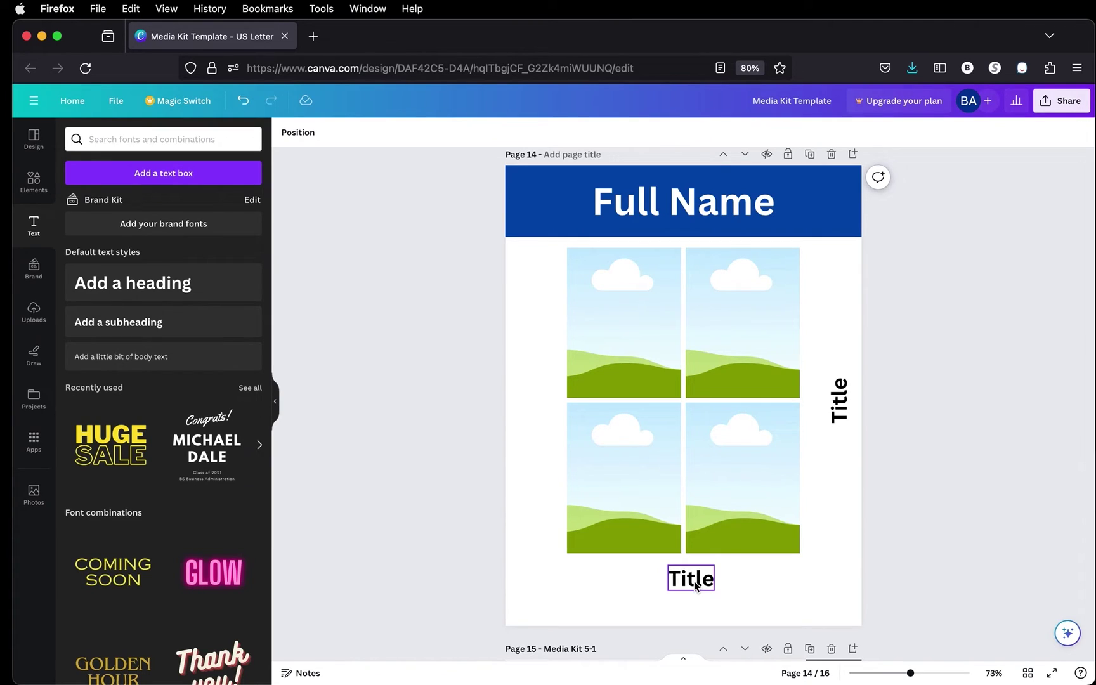
click(636, 451)
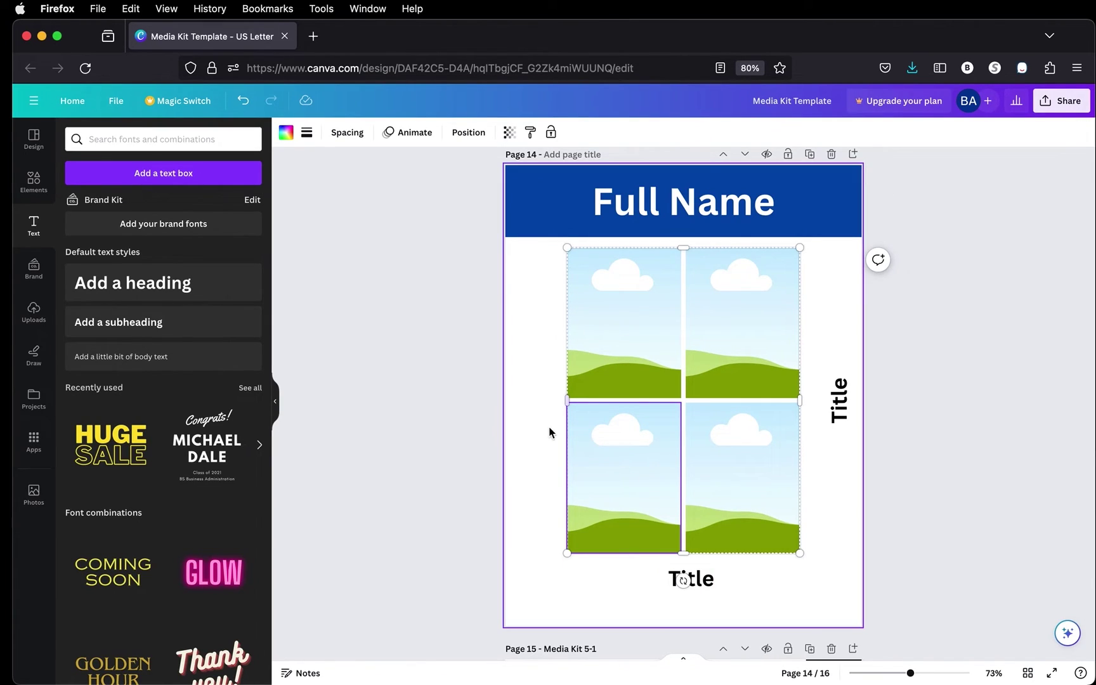
Delete the four-image placeholder grid, then browse the Grids and design templates panels.
key(Delete)
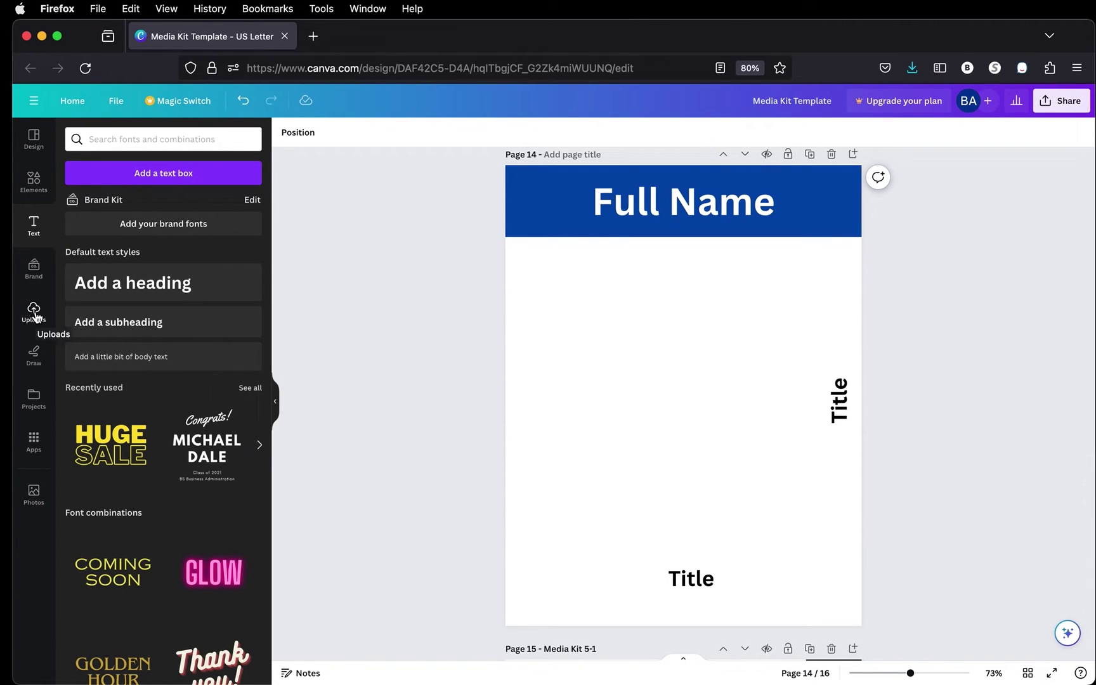
click(32, 178)
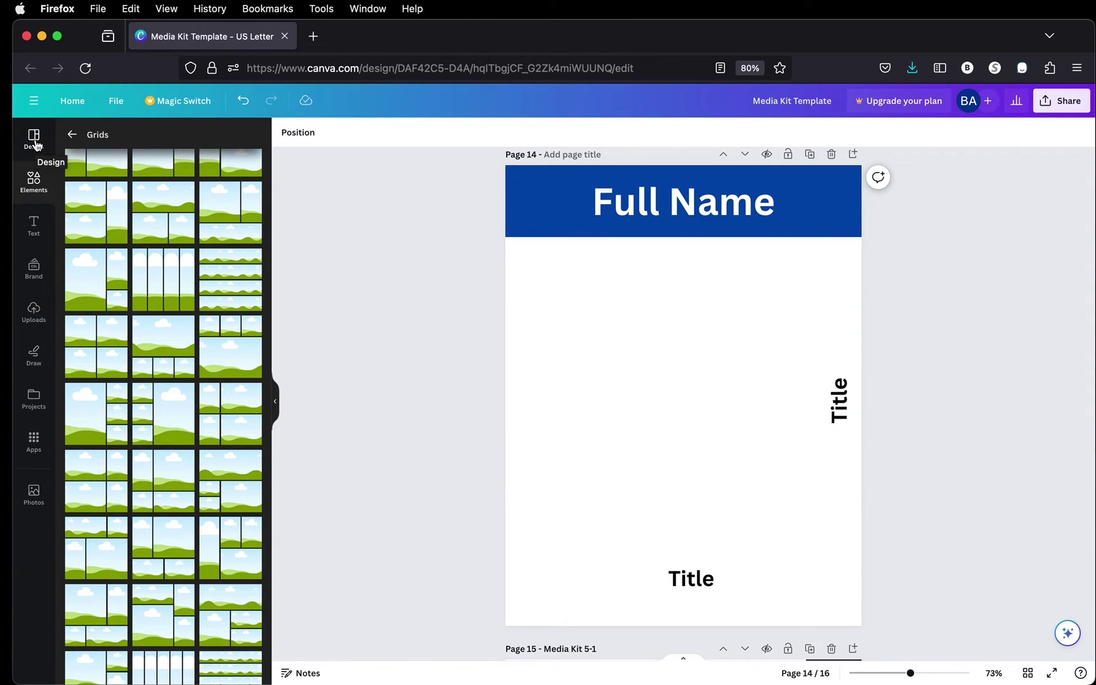
click(35, 145)
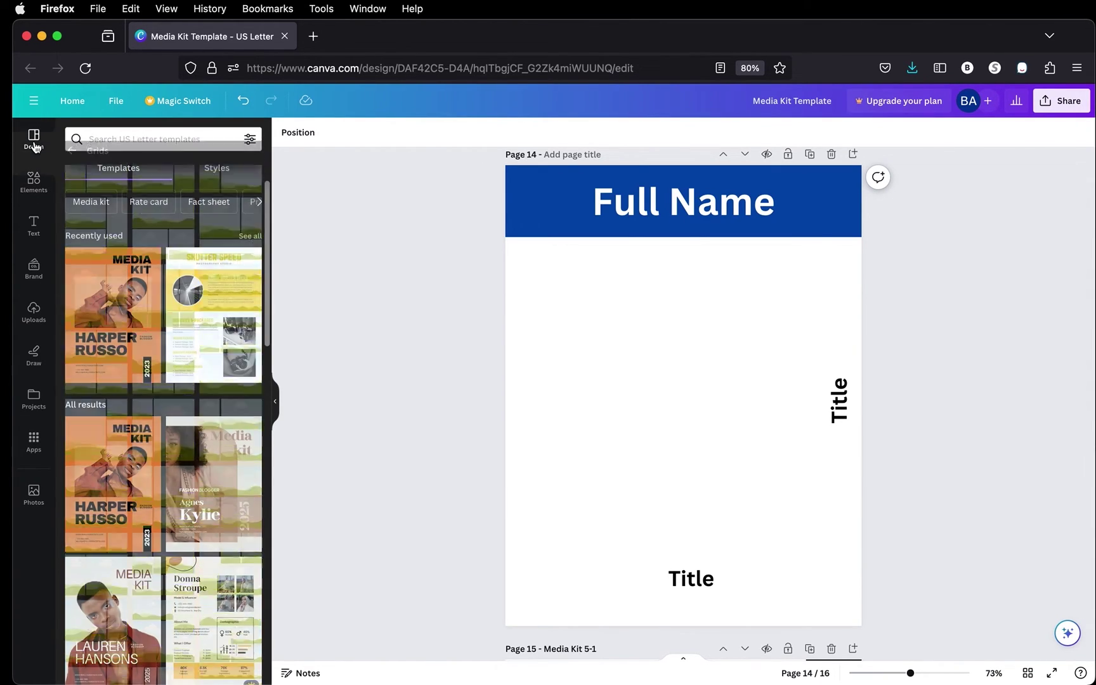
scroll(147, 319, down, 3)
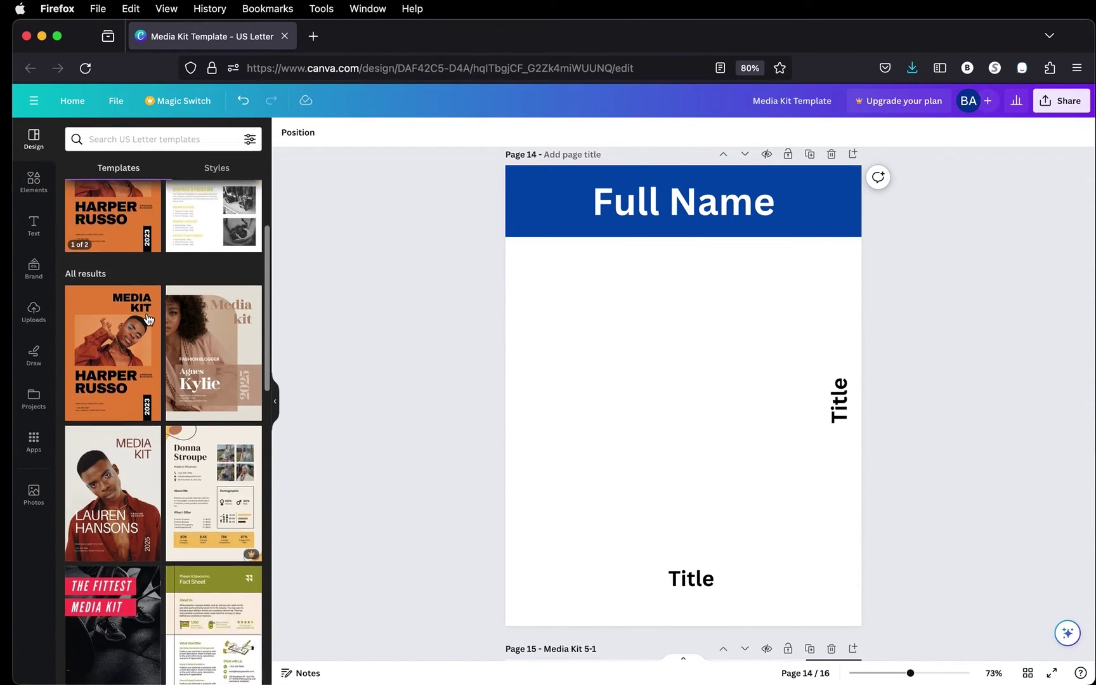
scroll(148, 318, down, 15)
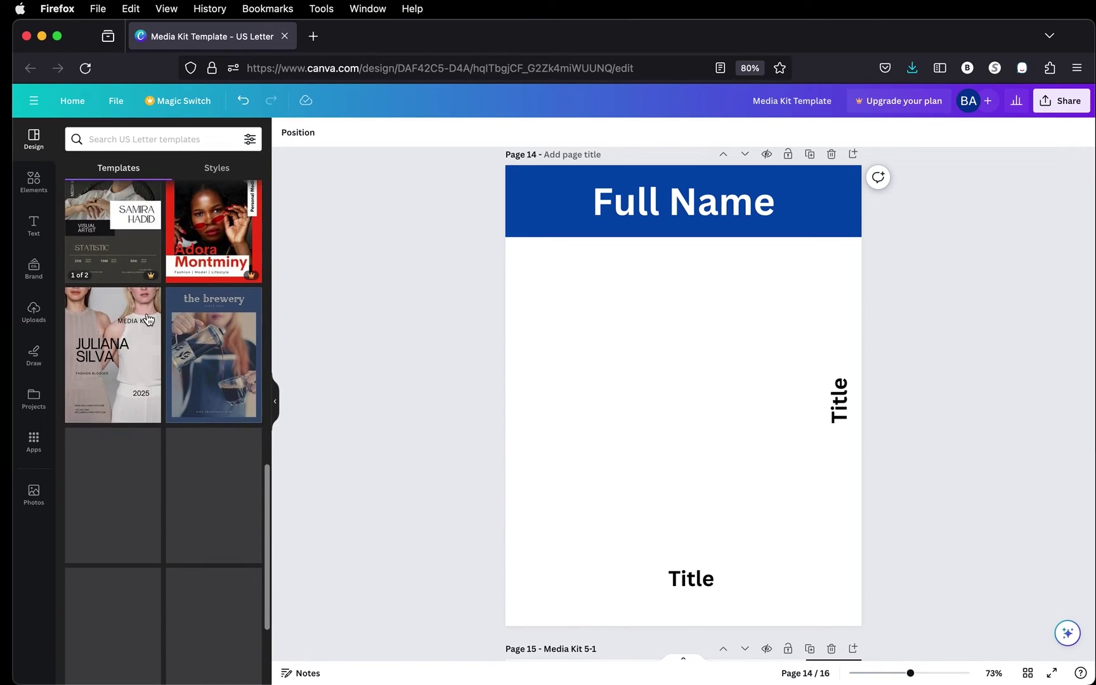
scroll(148, 318, down, 3)
click(156, 139)
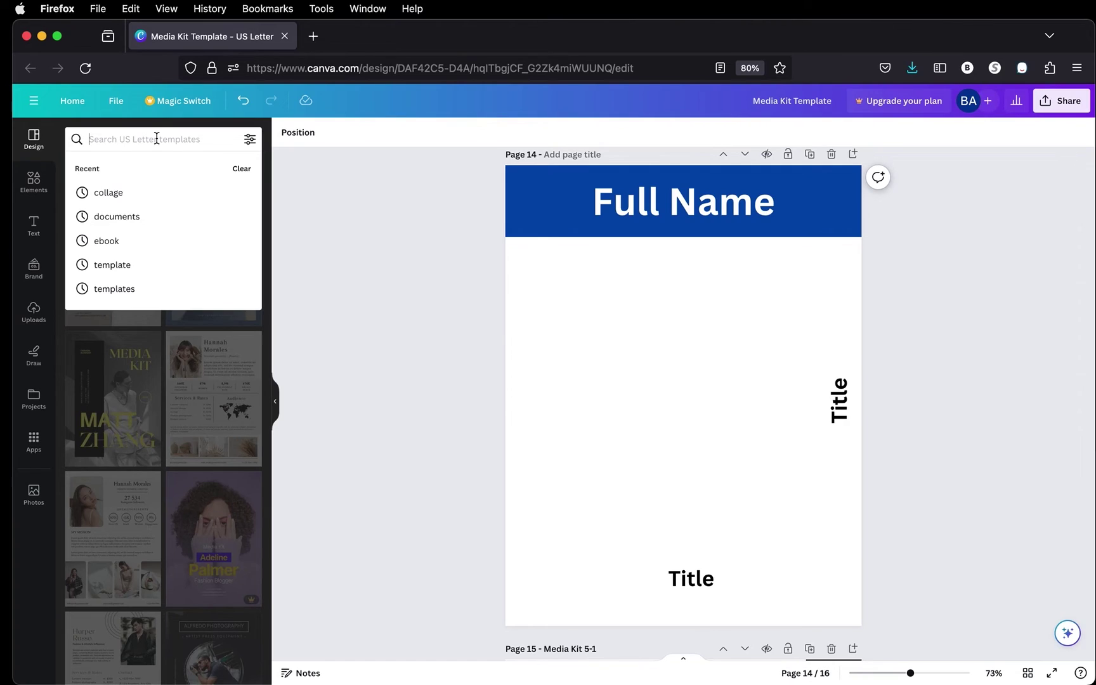
click(33, 182)
Try dark, light blue, red and coral page backgrounds, settling on pink.
click(570, 352)
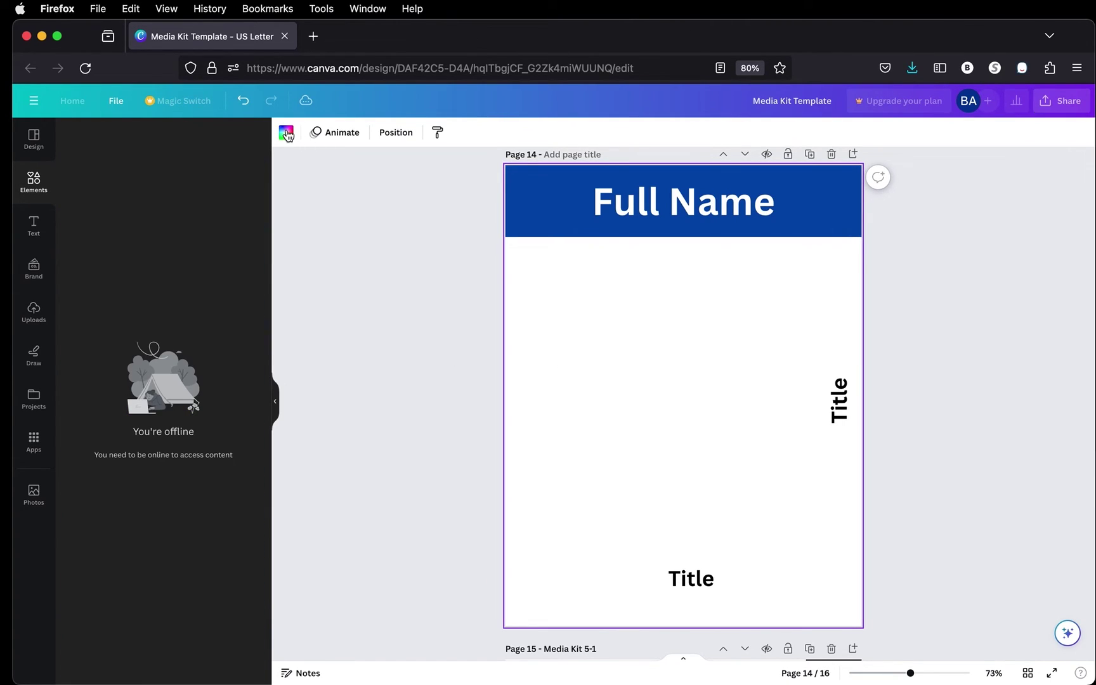
click(286, 133)
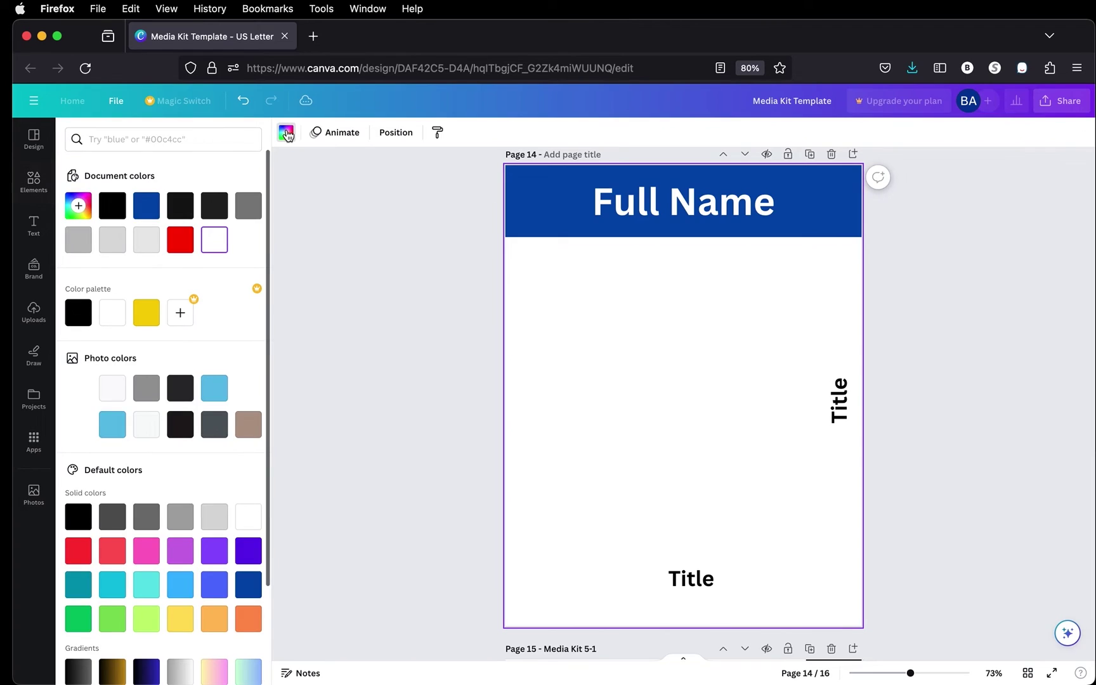
click(182, 208)
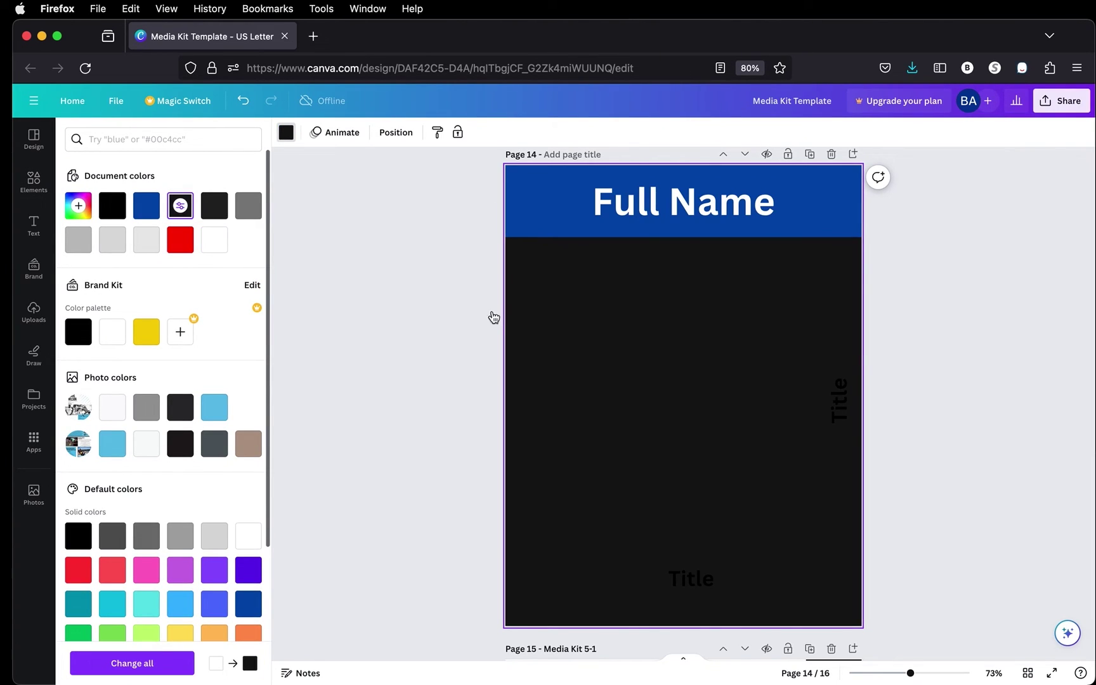
click(113, 444)
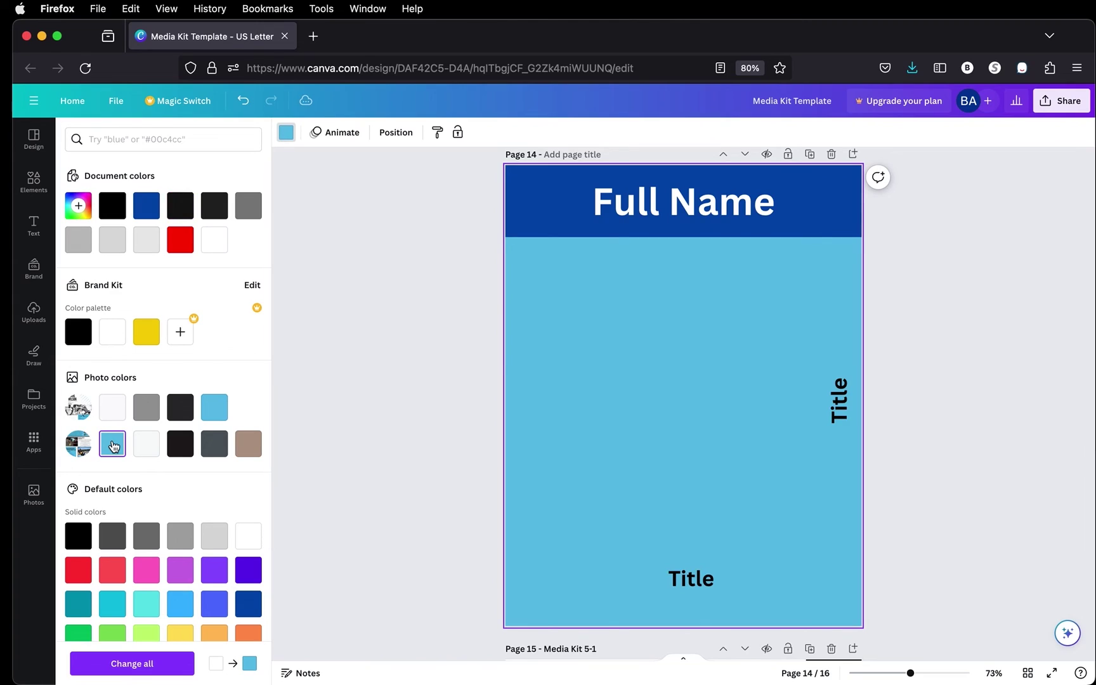
click(80, 574)
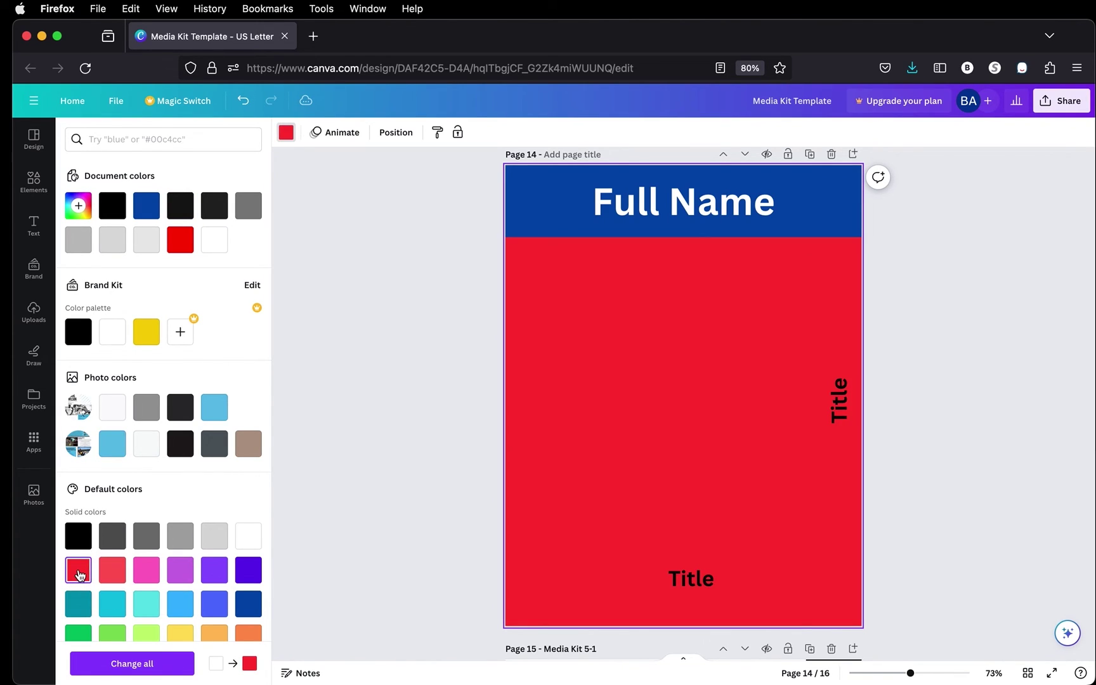
click(110, 569)
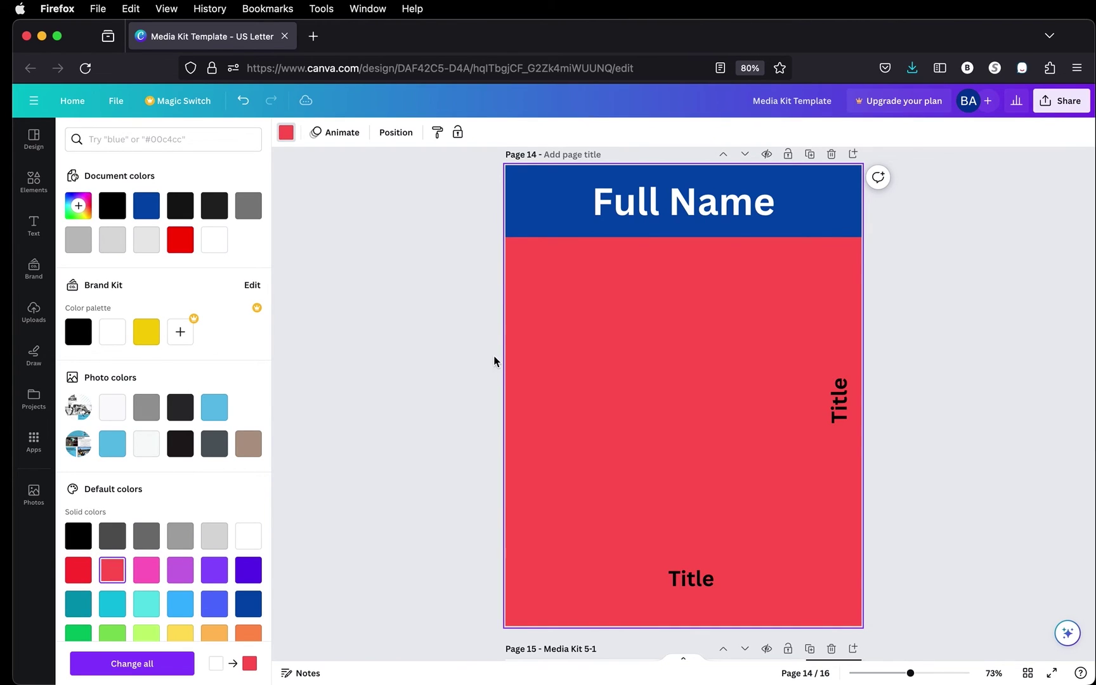
click(147, 573)
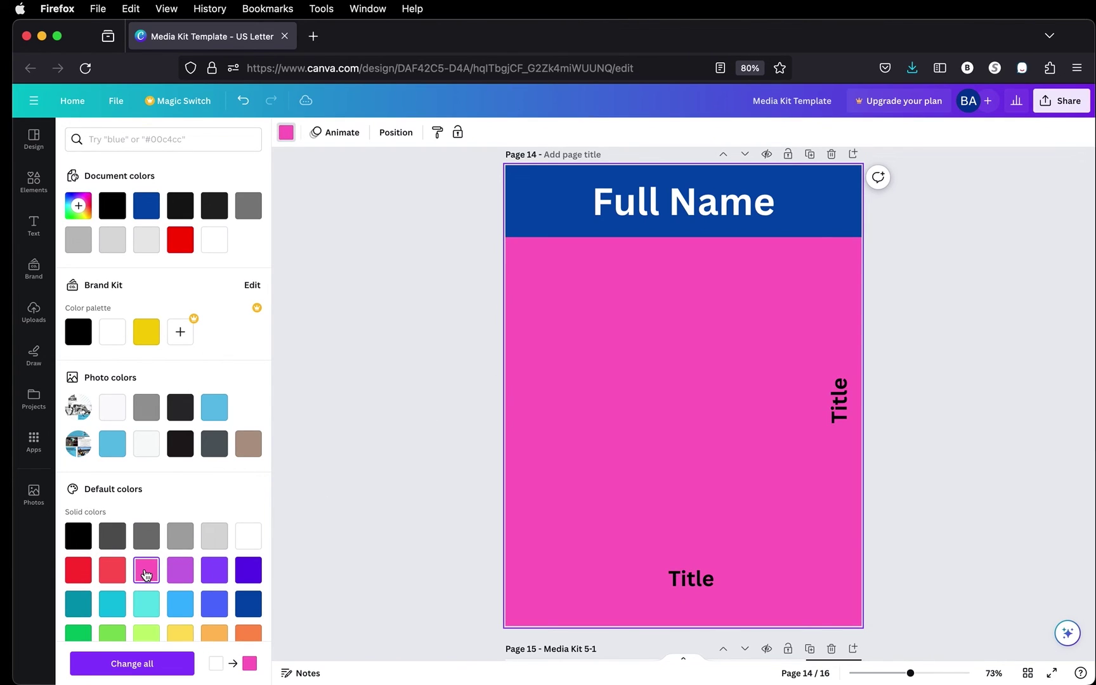
click(413, 398)
Add the single-frame grid, shrink it, and centre it above the bottom Title label.
click(115, 191)
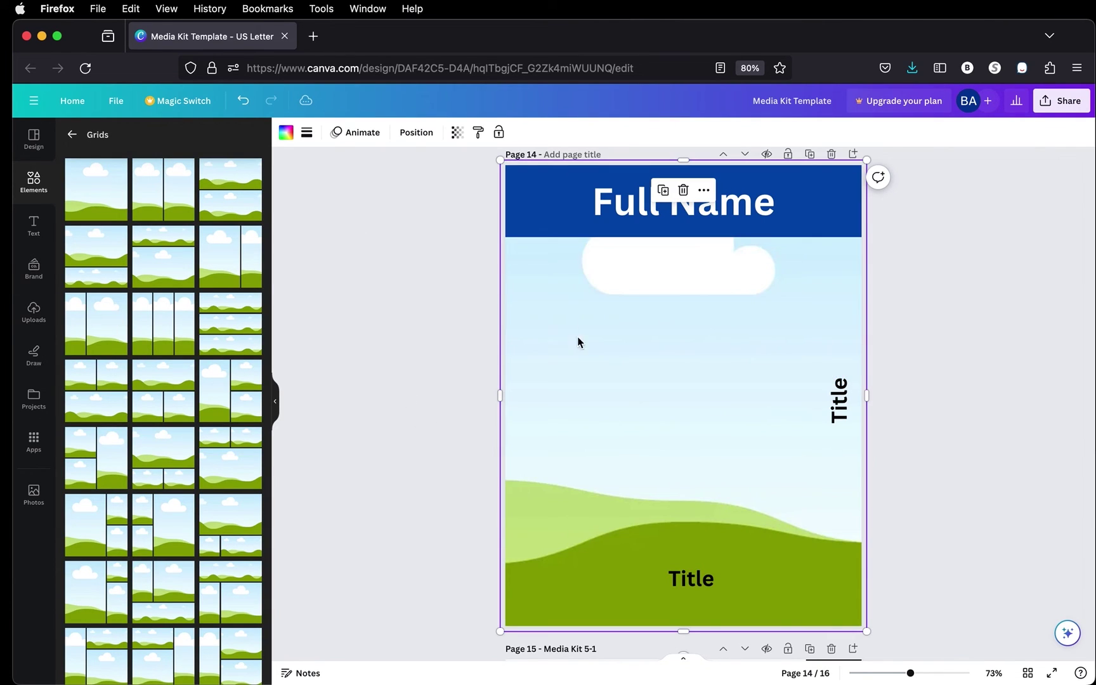
drag(500, 160, 666, 386)
drag(760, 479, 683, 380)
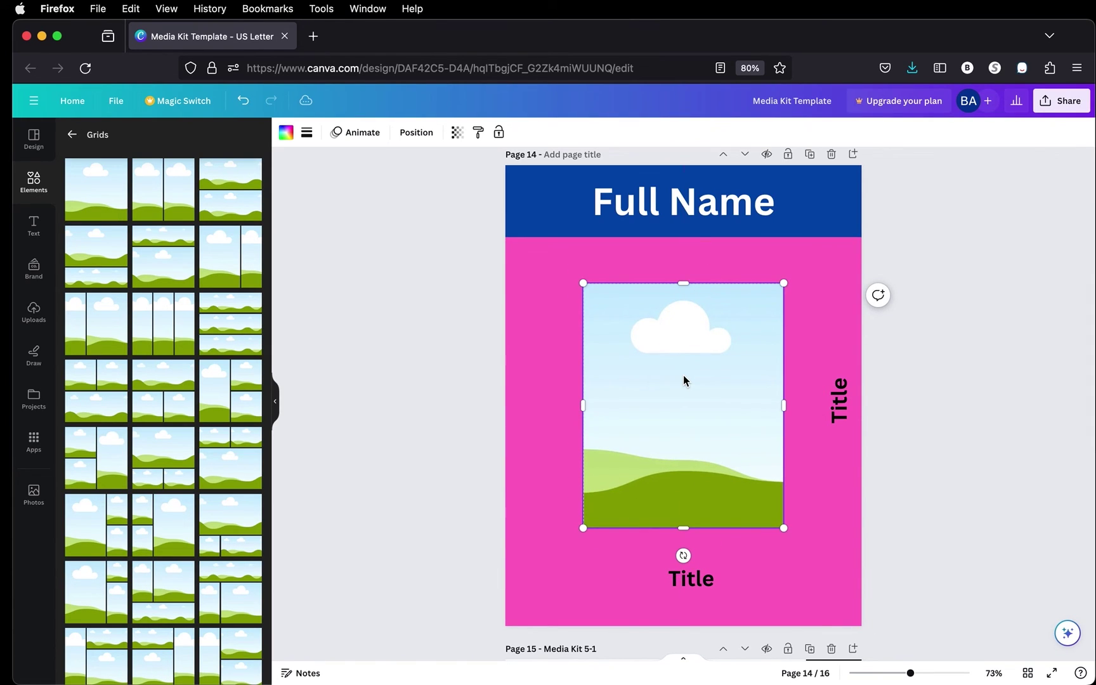